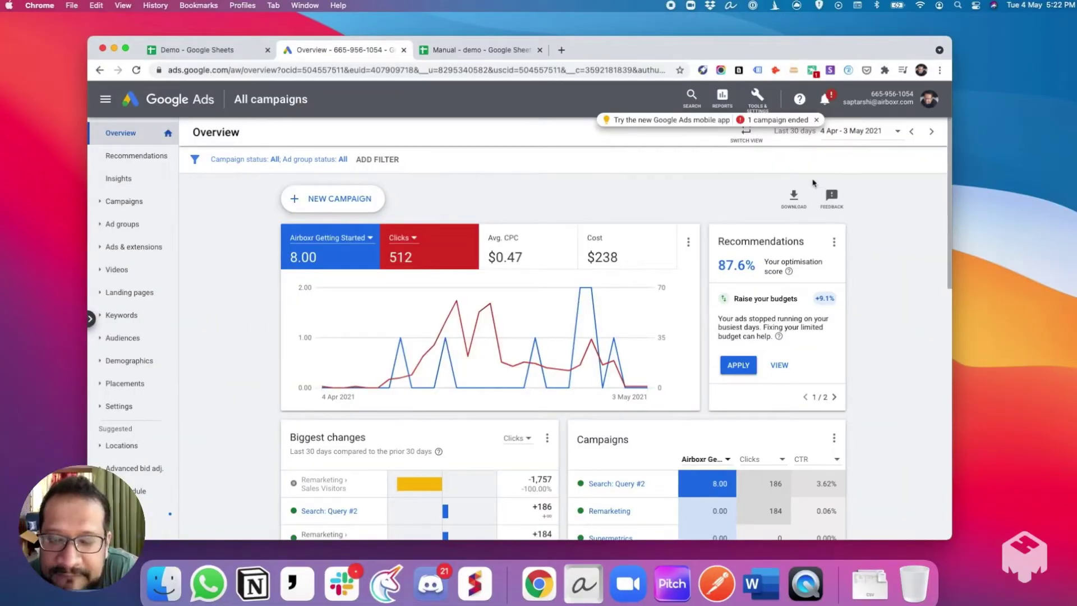
Open the Campaigns list and set its date range to the last 30 days
{"action": "left_click", "coordinate": [137, 202]}
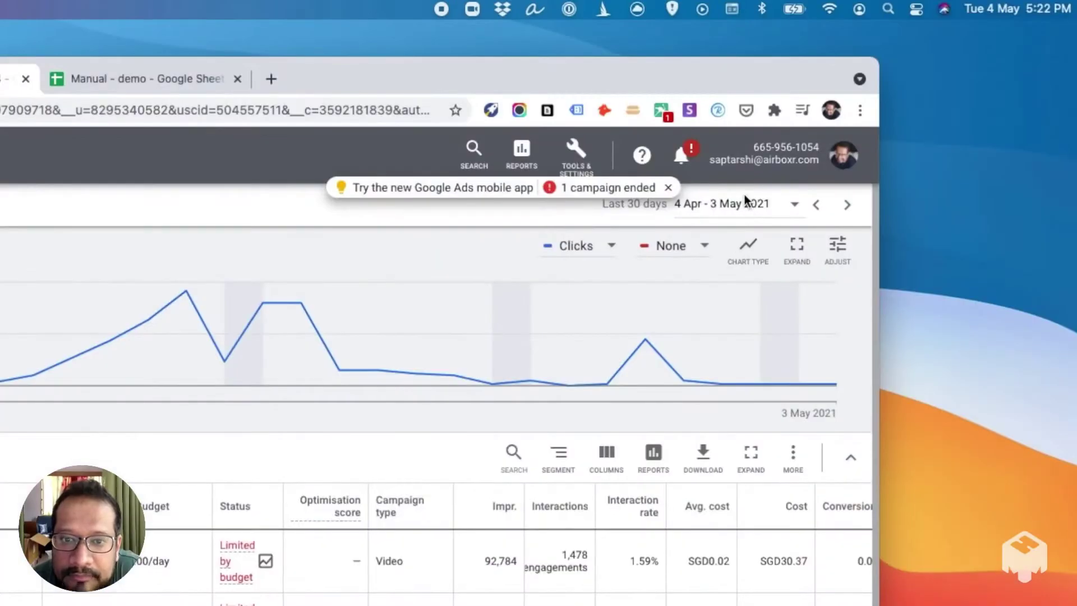
{"action": "mouse_move", "coordinate": [698, 234]}
{"action": "left_click", "coordinate": [723, 207]}
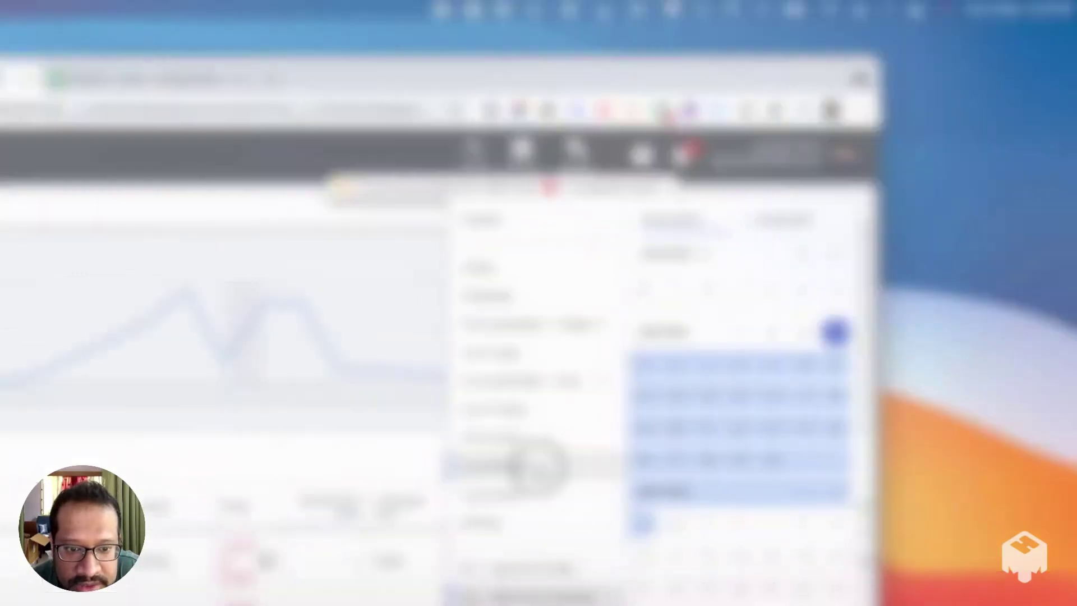
{"action": "left_click", "coordinate": [540, 469]}
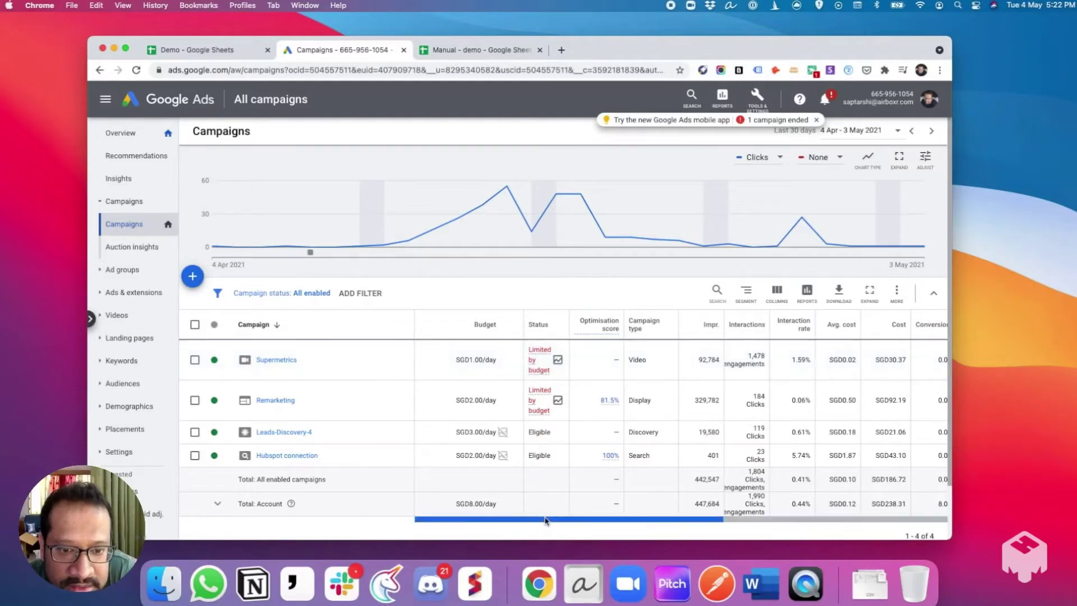
{"action": "left_click_drag", "start_coordinate": [465, 520], "coordinate": [437, 525]}
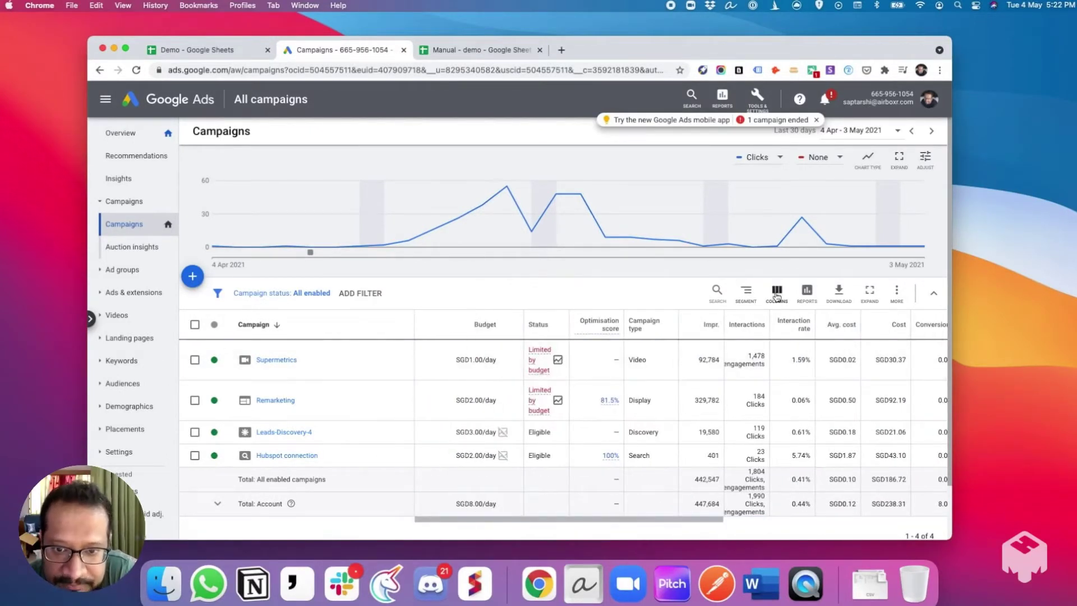
{"action": "left_click", "coordinate": [806, 291]}
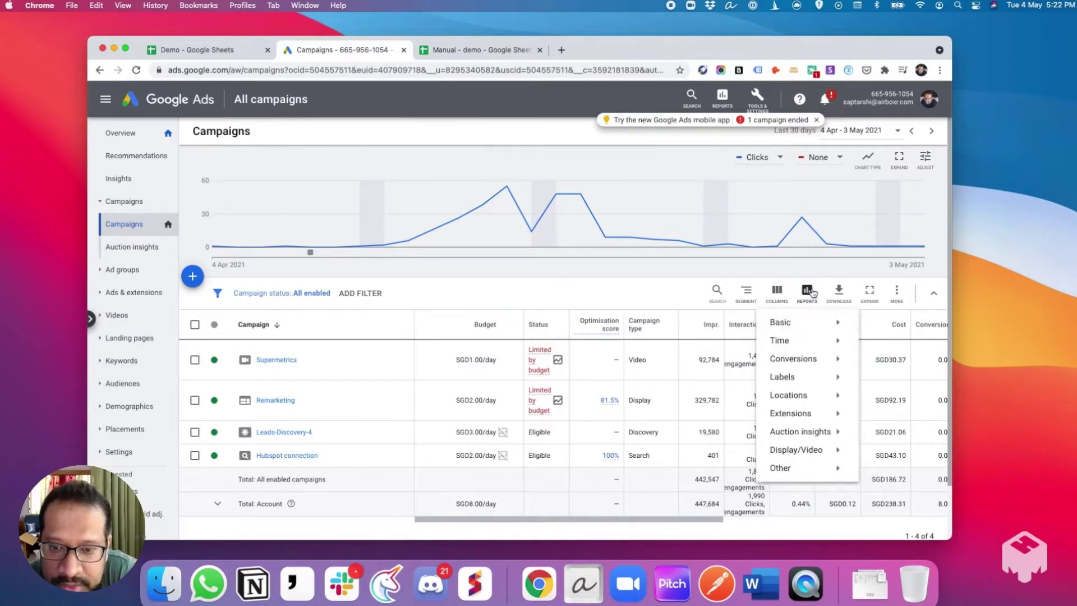
{"action": "left_click", "coordinate": [814, 292]}
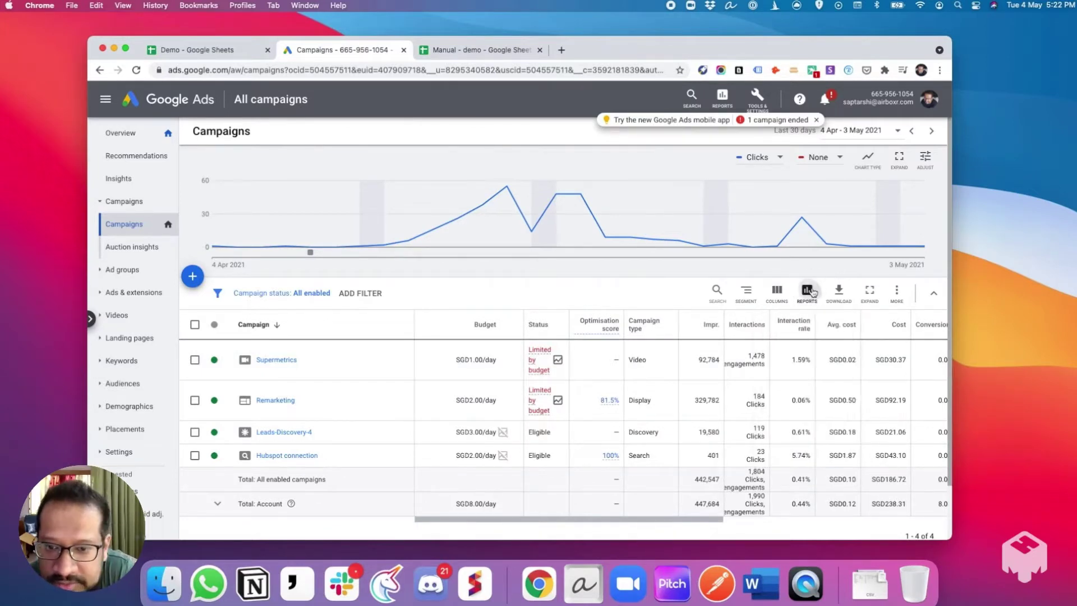
{"action": "left_click", "coordinate": [814, 292]}
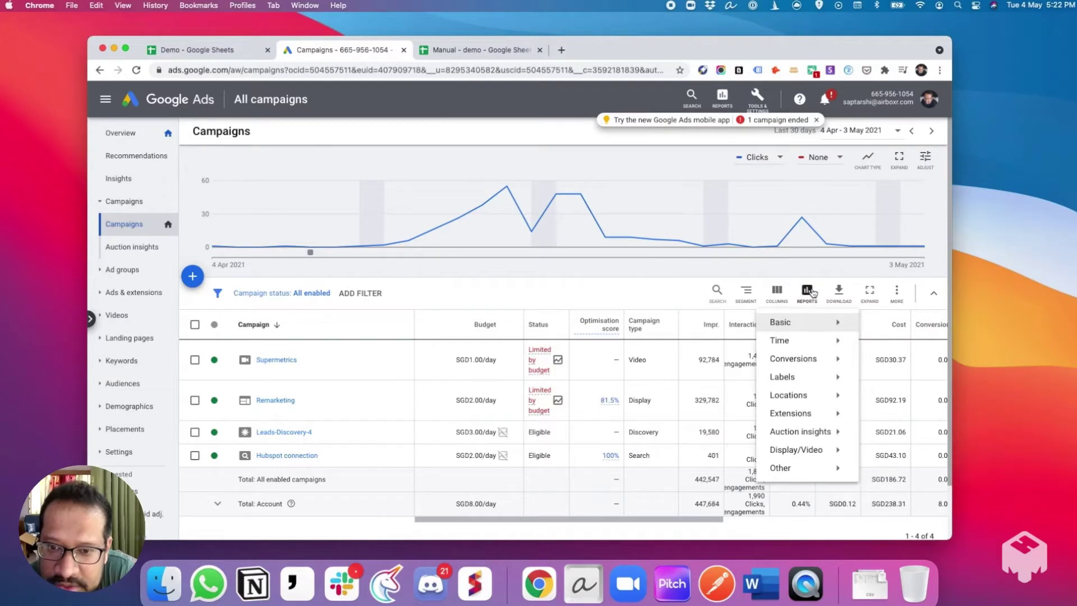
{"action": "mouse_move", "coordinate": [817, 324]}
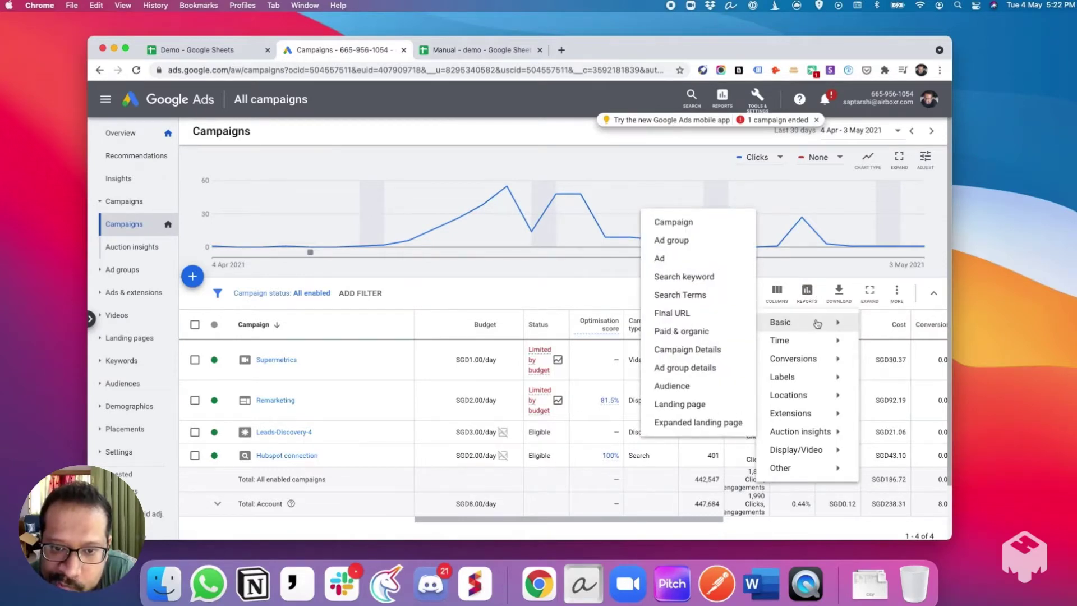
{"action": "left_click", "coordinate": [196, 325]}
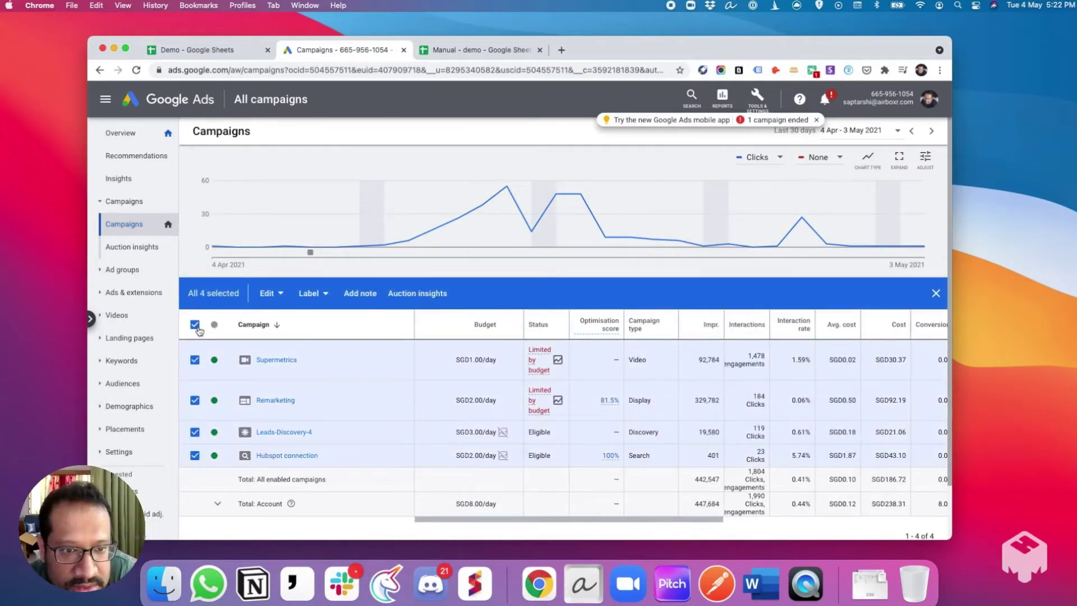
{"action": "left_click", "coordinate": [196, 326]}
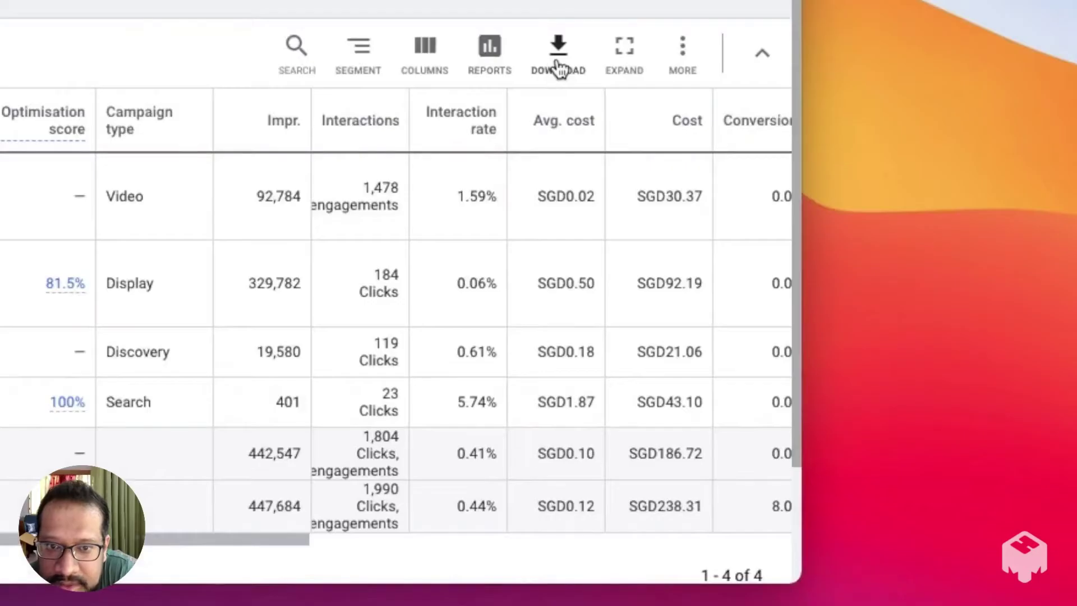
Open the campaign table in the report editor and accept the notice about removed columns and filters
{"action": "left_click", "coordinate": [558, 67]}
{"action": "left_click", "coordinate": [561, 125]}
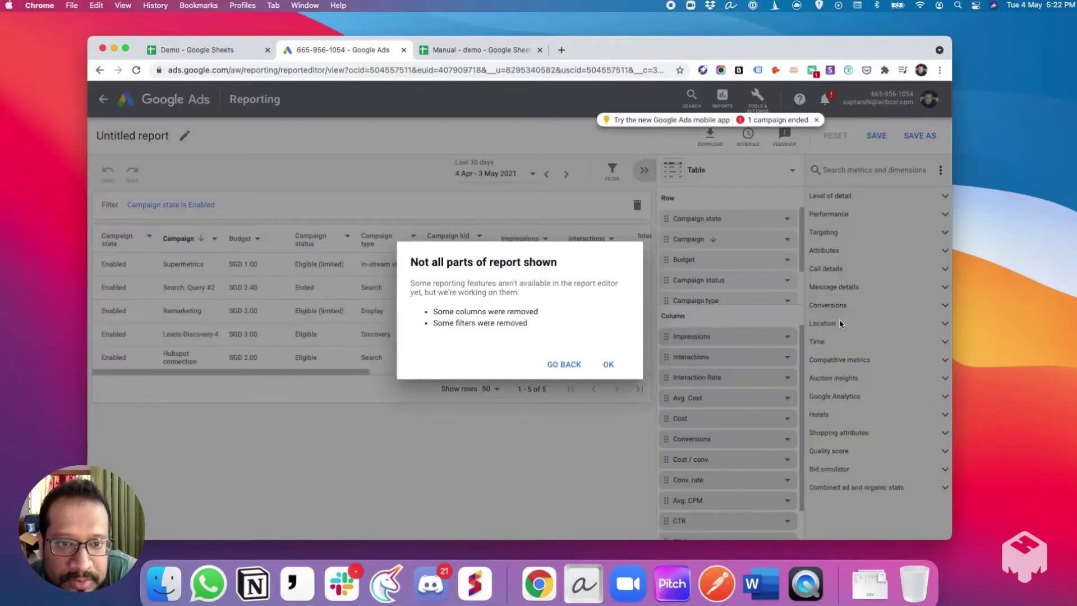
{"action": "left_click", "coordinate": [609, 364]}
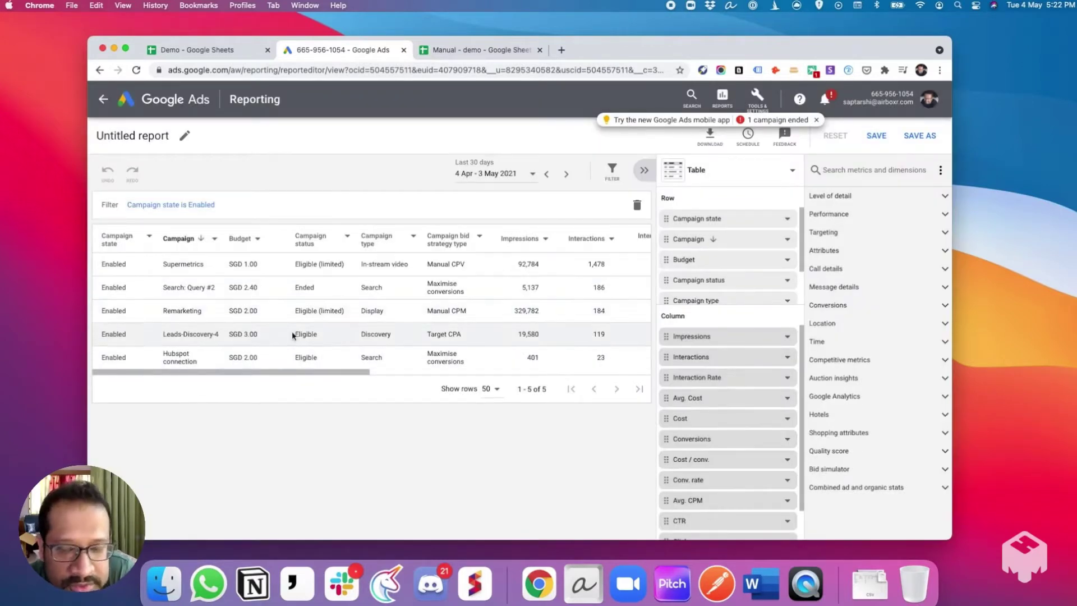
{"action": "left_click_drag", "start_coordinate": [324, 372], "coordinate": [224, 305]}
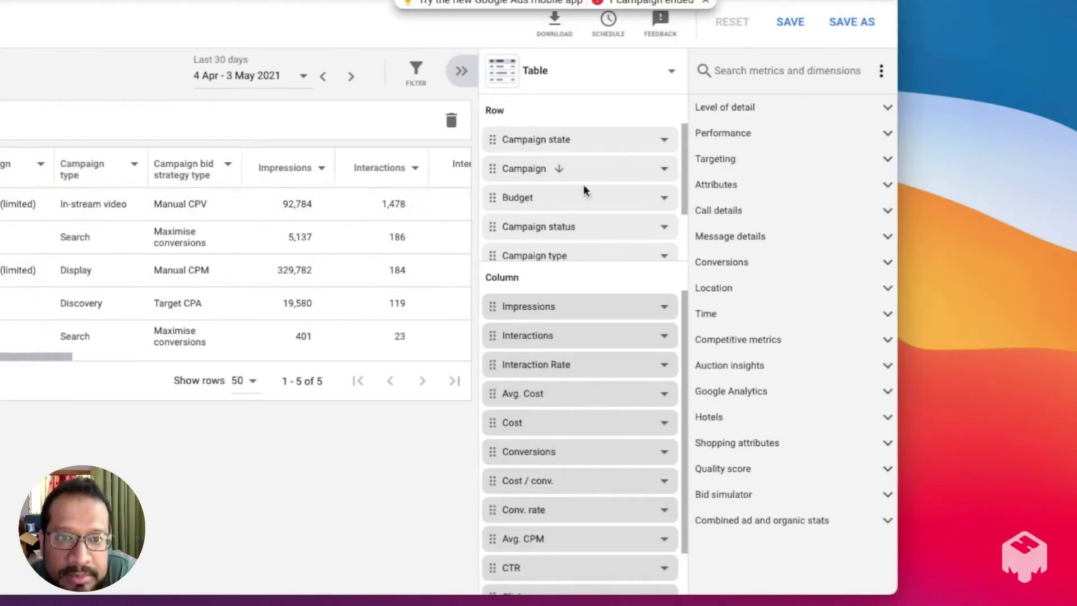
Remove all row fields from the report: campaign state, campaign, budget, campaign status, campaign type and campaign bid strategy type
{"action": "left_click_drag", "start_coordinate": [583, 145], "coordinate": [752, 161]}
{"action": "left_click_drag", "start_coordinate": [547, 145], "coordinate": [785, 151]}
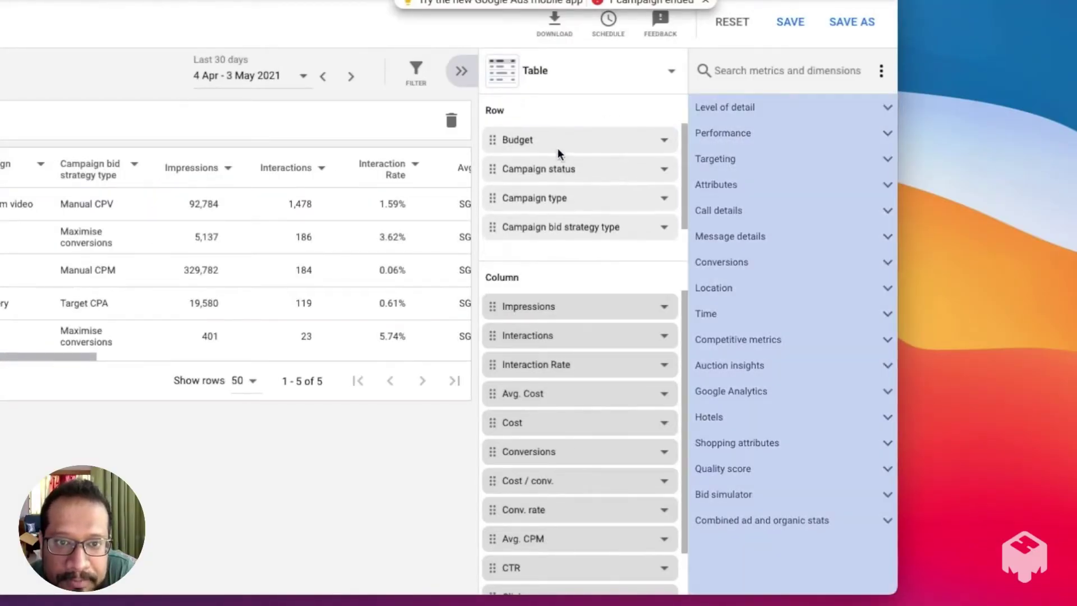
{"action": "left_click_drag", "start_coordinate": [561, 168], "coordinate": [742, 158]}
{"action": "left_click_drag", "start_coordinate": [628, 143], "coordinate": [749, 73]}
Search the metrics and dimensions for "day" and add Day as the report's row
{"action": "left_click", "coordinate": [749, 73]}
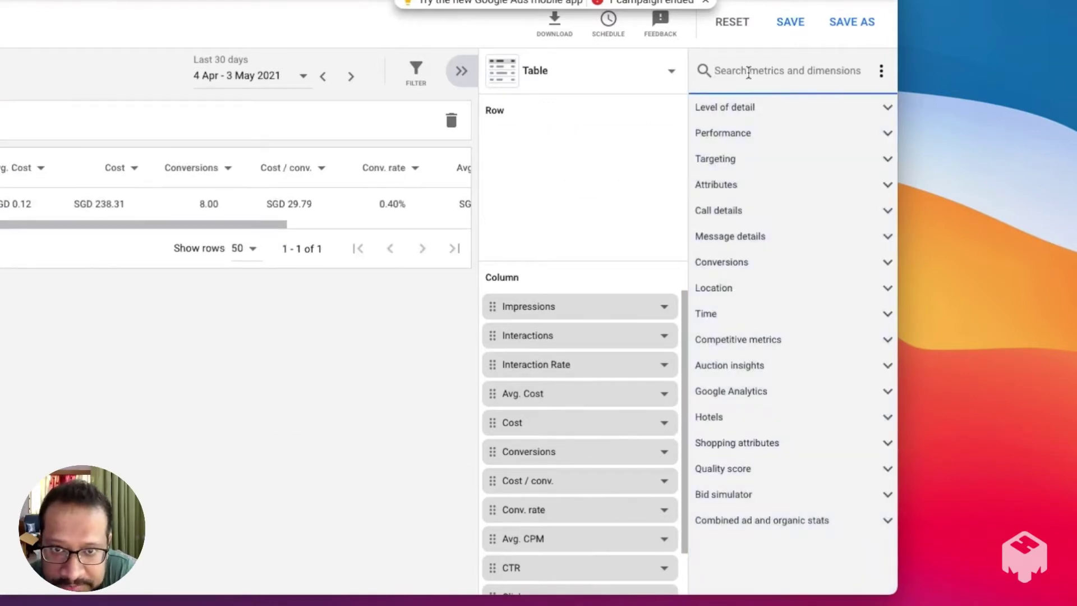
{"action": "type", "text": "date"}
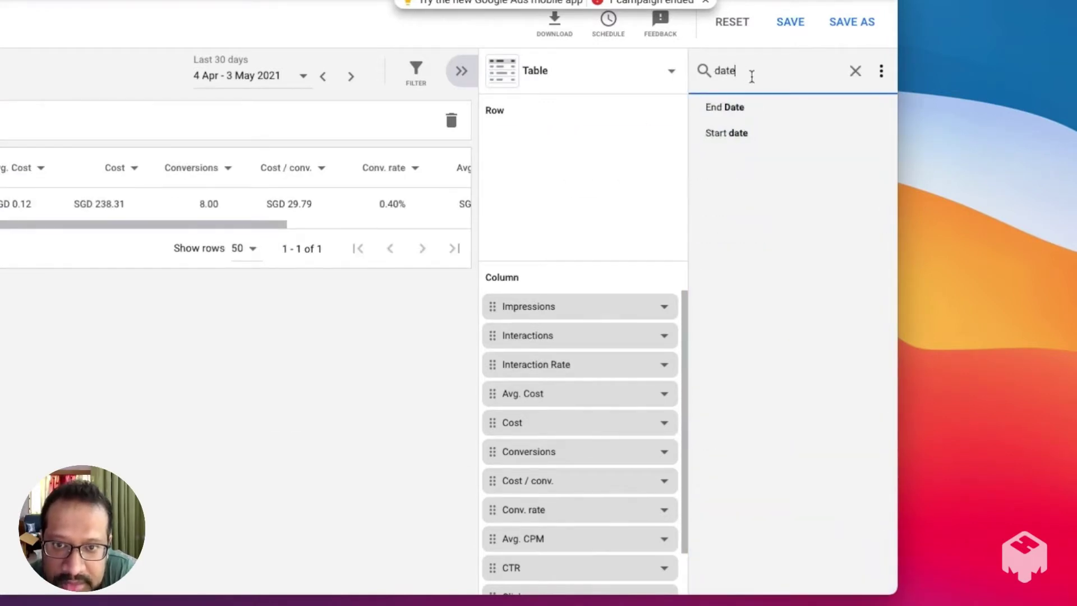
{"action": "double_click", "coordinate": [751, 72]}
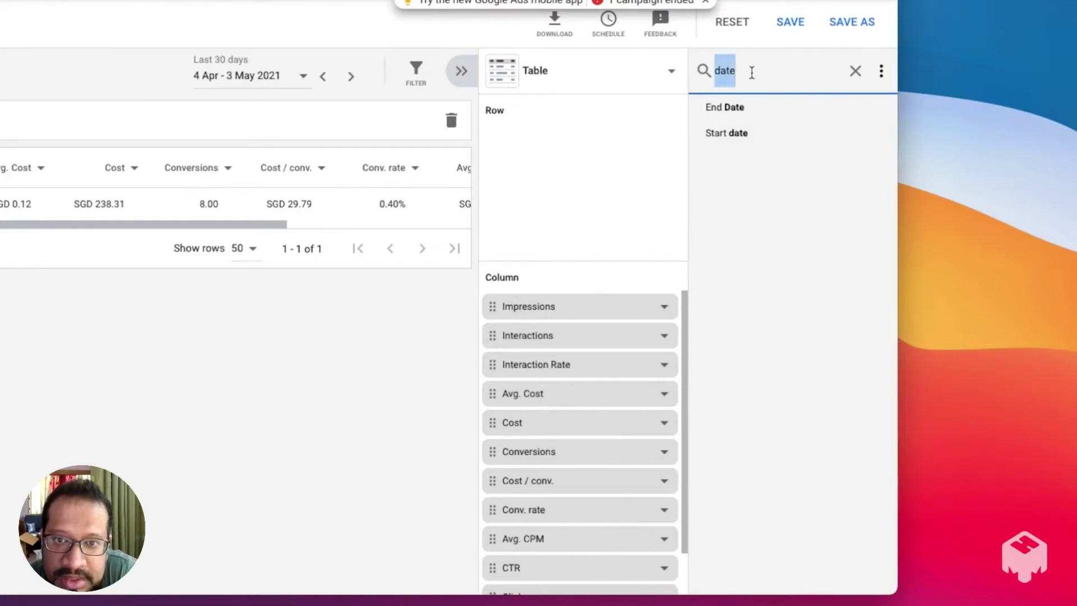
{"action": "type", "text": "day"}
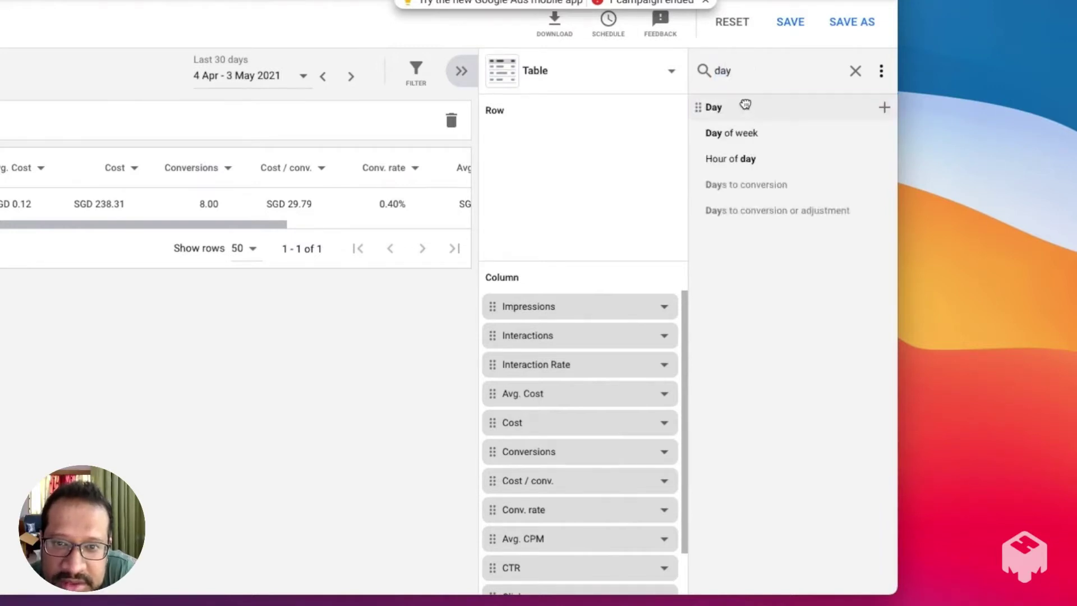
{"action": "left_click", "coordinate": [744, 105]}
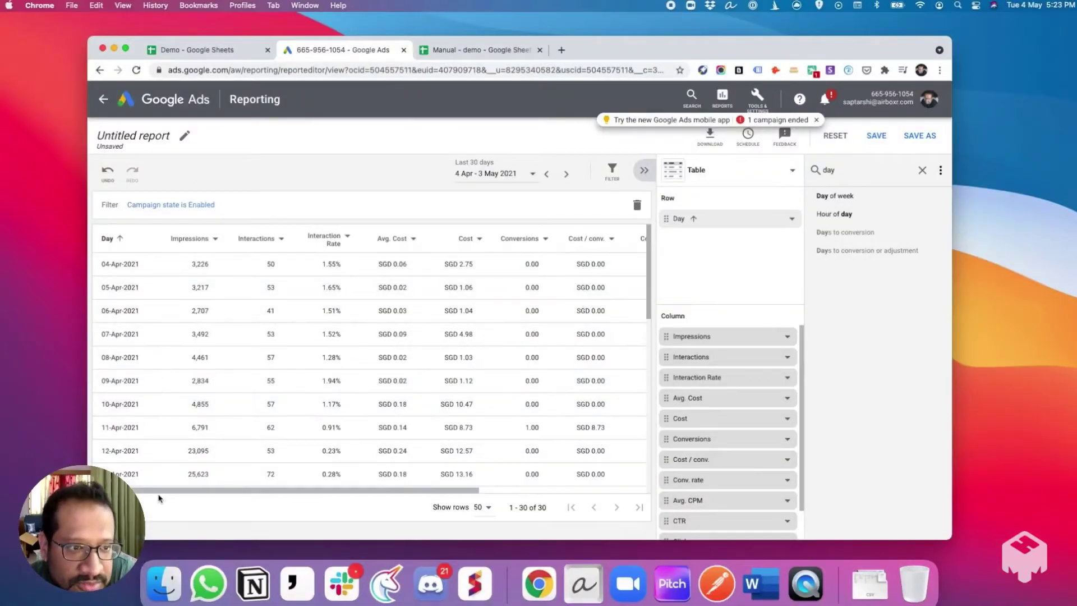
Sort the report by Day in descending order and download it as a .csv file
{"action": "left_click", "coordinate": [122, 244]}
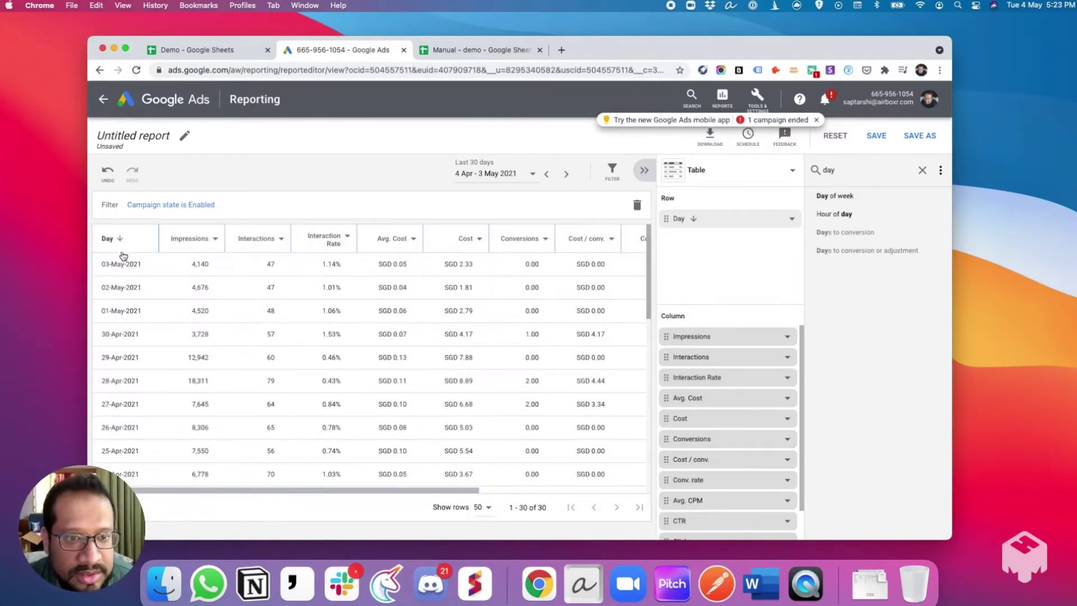
{"action": "left_click_drag", "start_coordinate": [241, 491], "coordinate": [393, 492]}
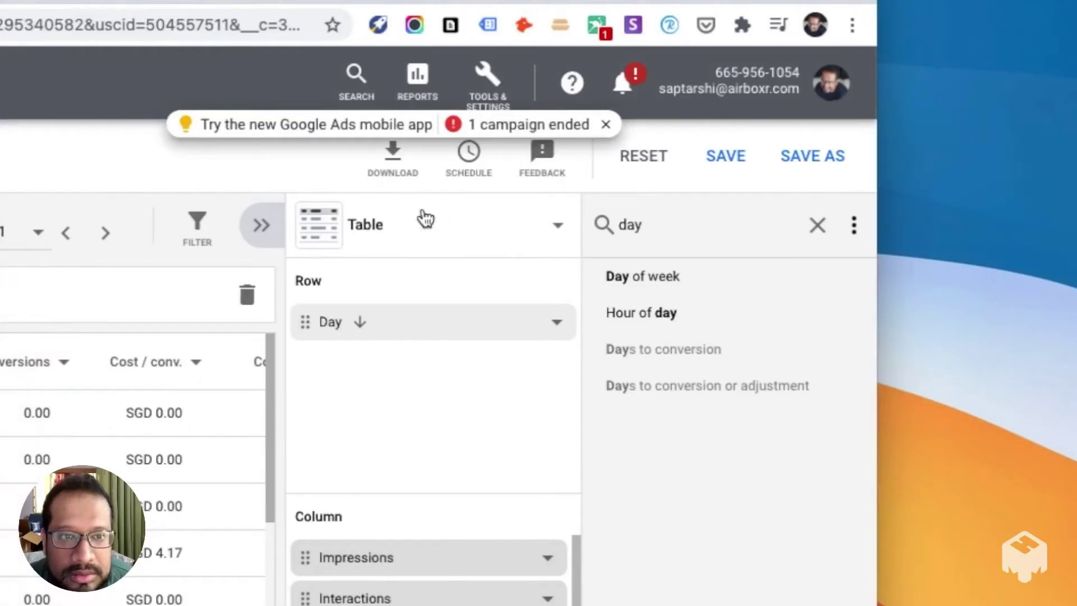
{"action": "left_click", "coordinate": [395, 165]}
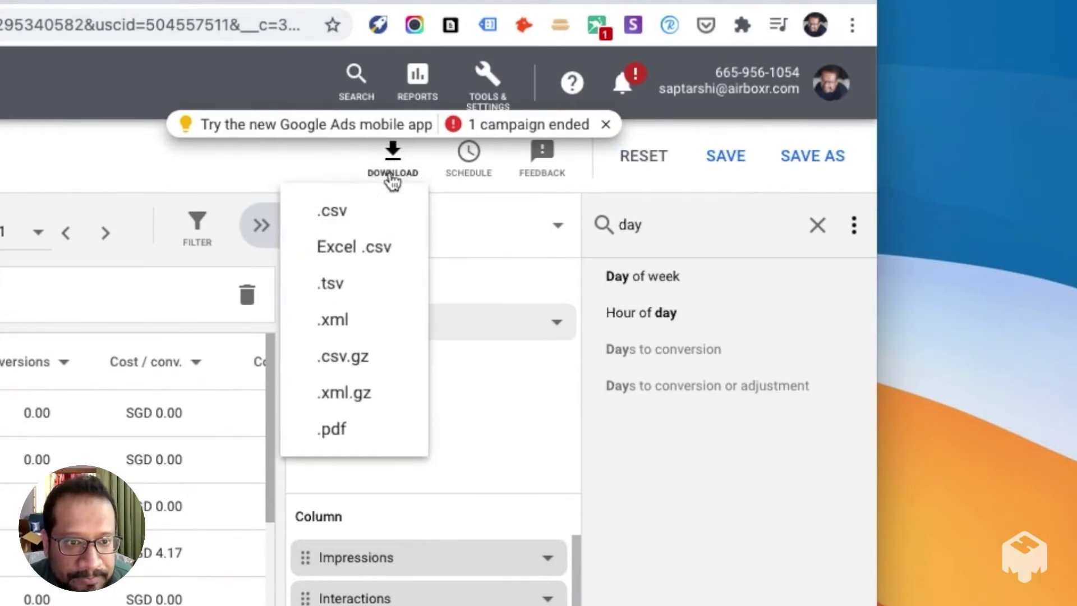
{"action": "left_click", "coordinate": [369, 220]}
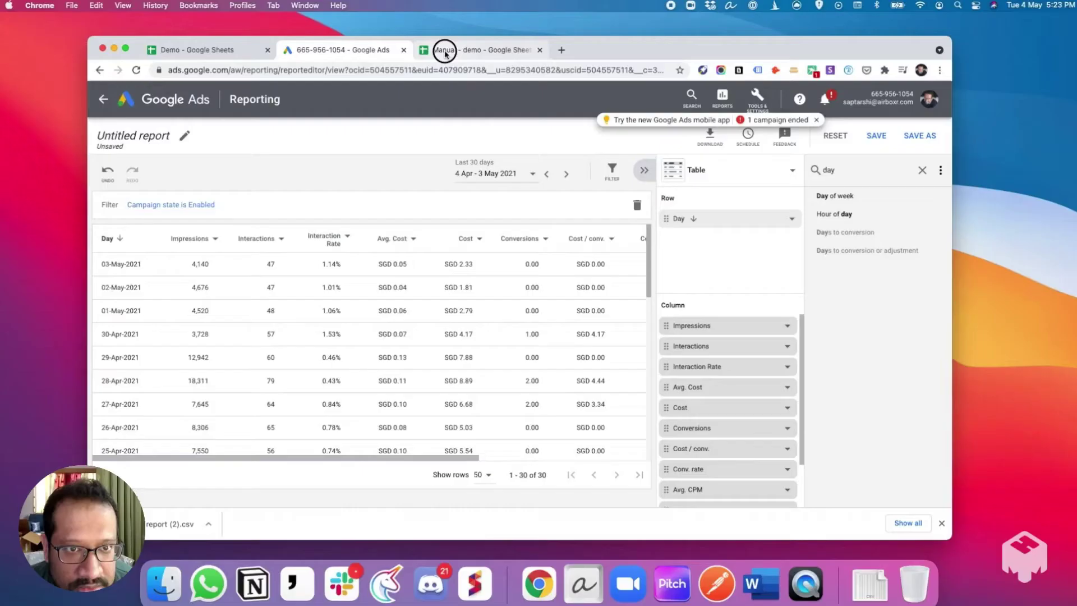
Switch to the "Manual - demo" spreadsheet in Google Sheets and clear all contents of Sheet1
{"action": "left_click", "coordinate": [445, 54]}
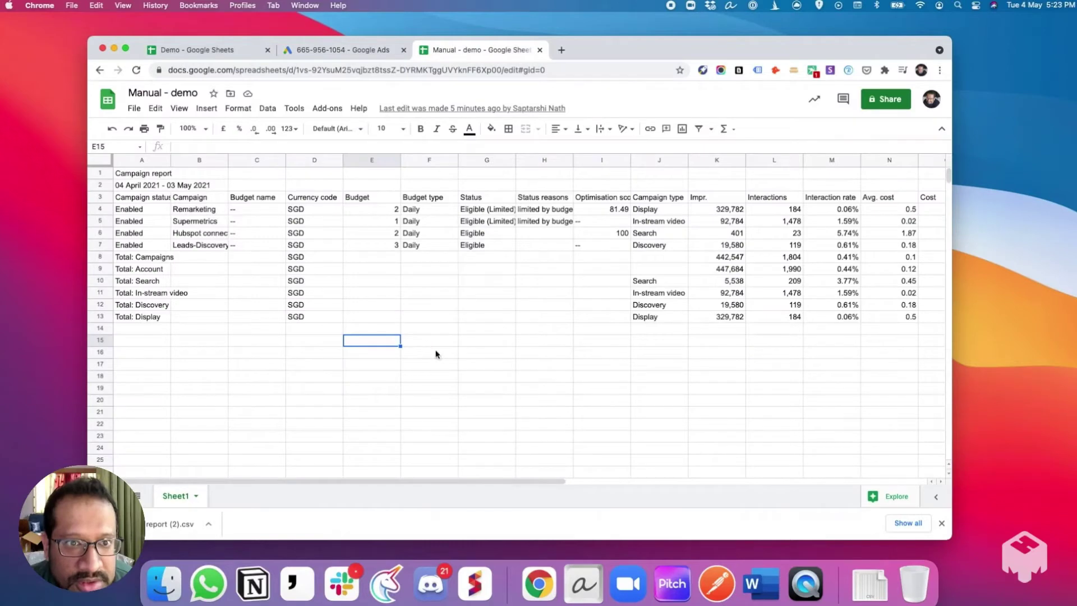
{"action": "left_click", "coordinate": [102, 161]}
{"action": "key", "text": "Delete"}
{"action": "left_click", "coordinate": [137, 174]}
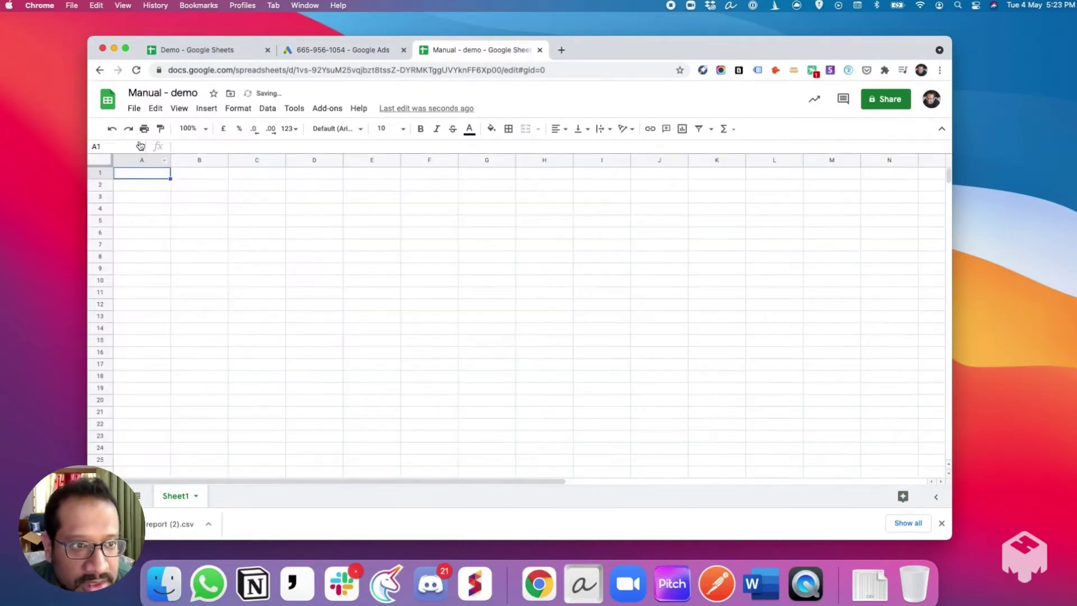
Import the uploaded file "Untitled report (2).csv" so that it replaces the current sheet
{"action": "left_click", "coordinate": [134, 108]}
{"action": "left_click", "coordinate": [158, 194]}
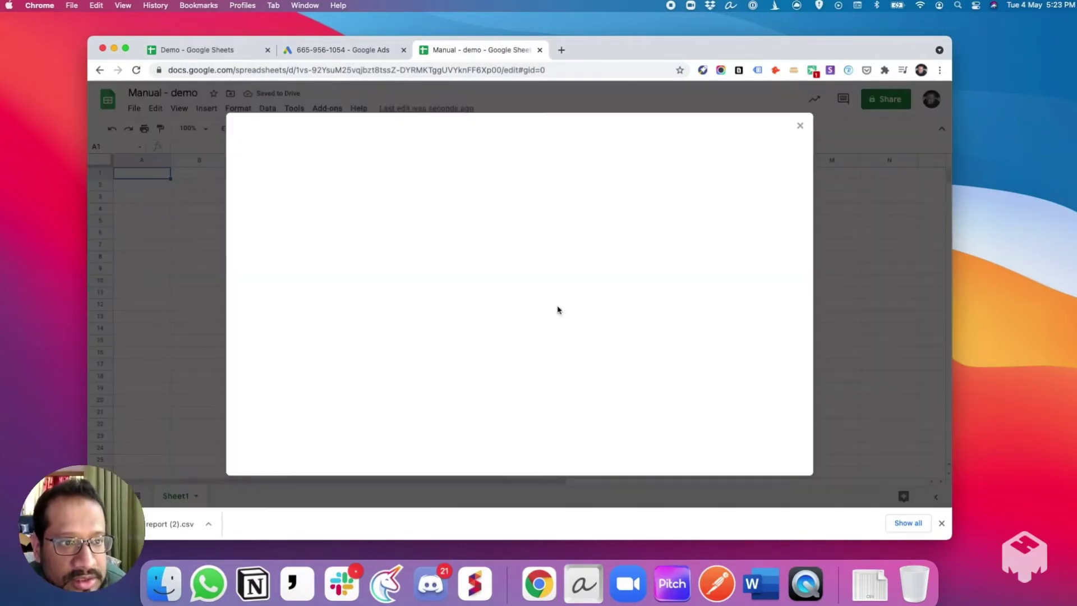
{"action": "left_click", "coordinate": [440, 159]}
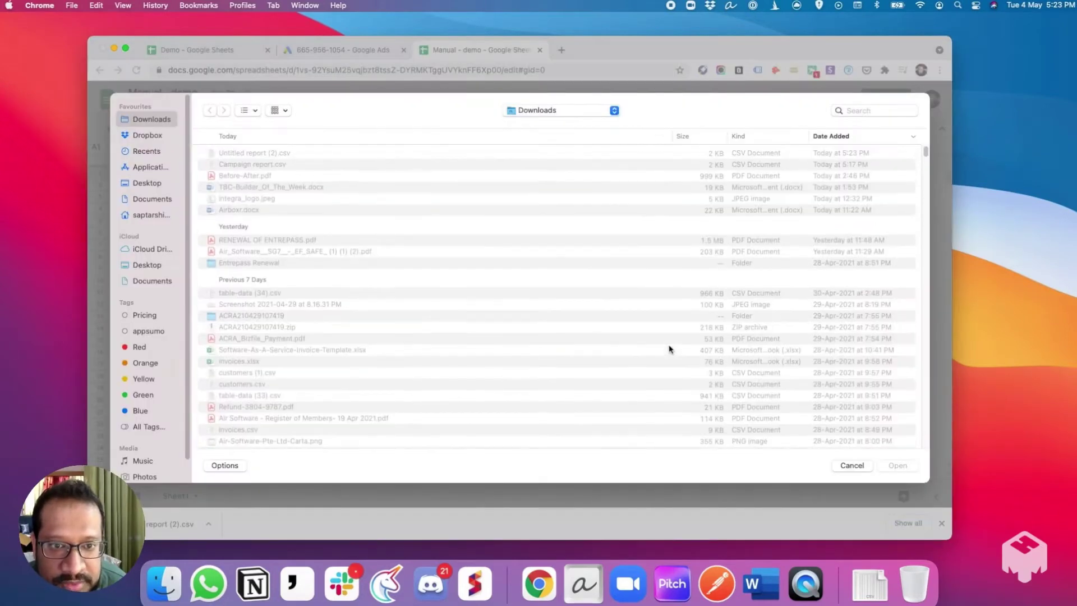
{"action": "double_click", "coordinate": [278, 154]}
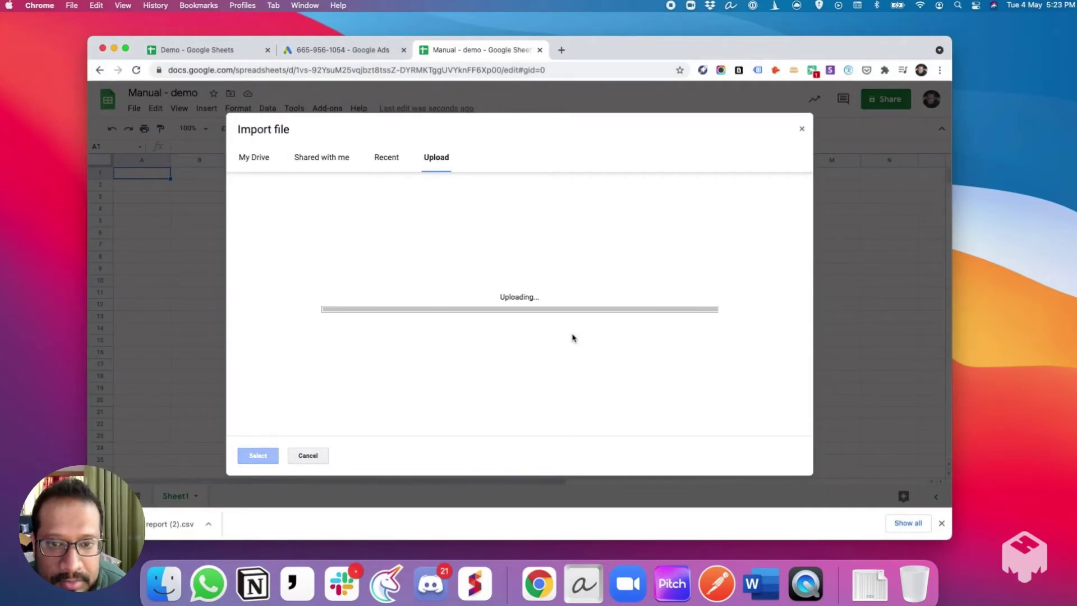
{"action": "left_click", "coordinate": [439, 309]}
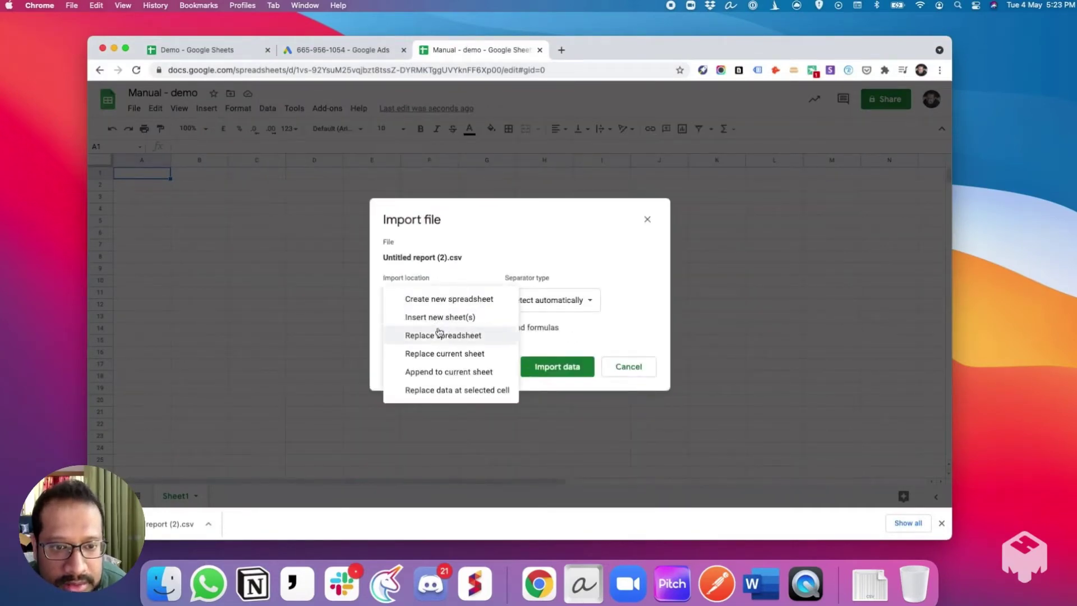
{"action": "left_click", "coordinate": [440, 354]}
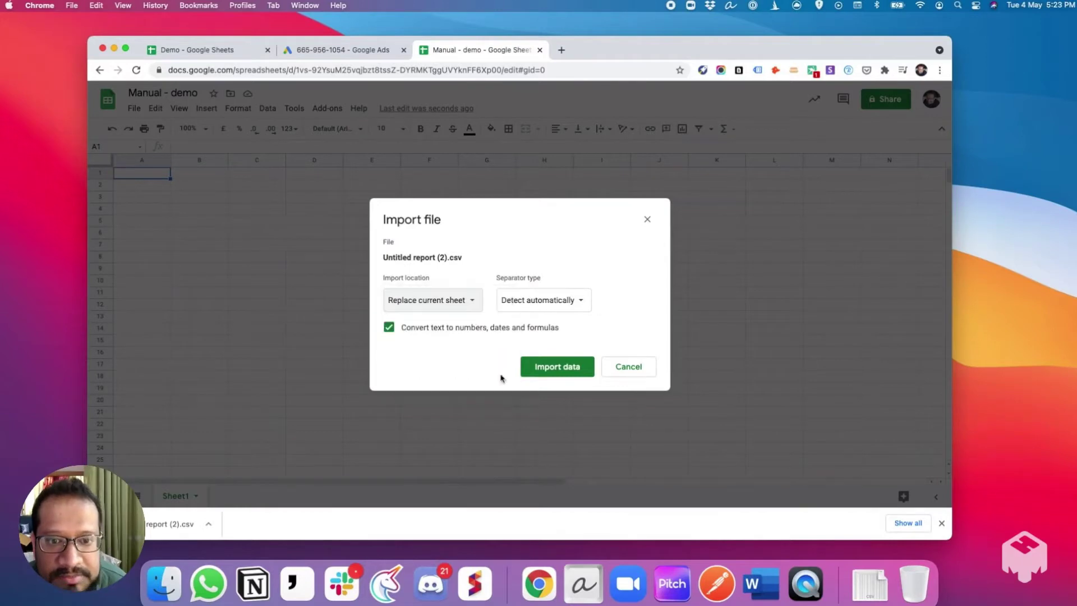
{"action": "left_click", "coordinate": [538, 368]}
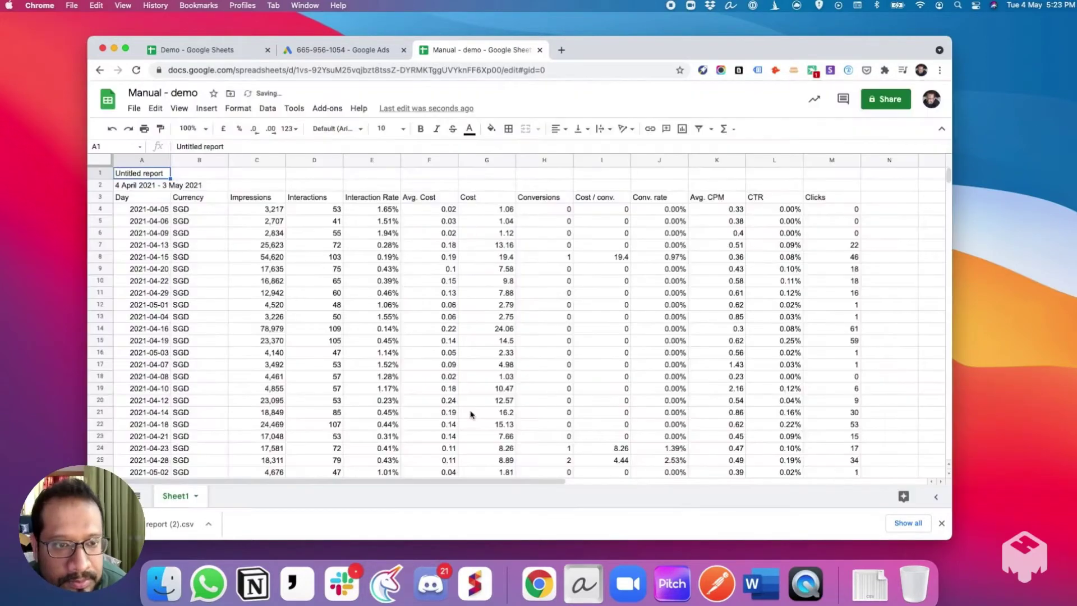
{"action": "left_click", "coordinate": [942, 522]}
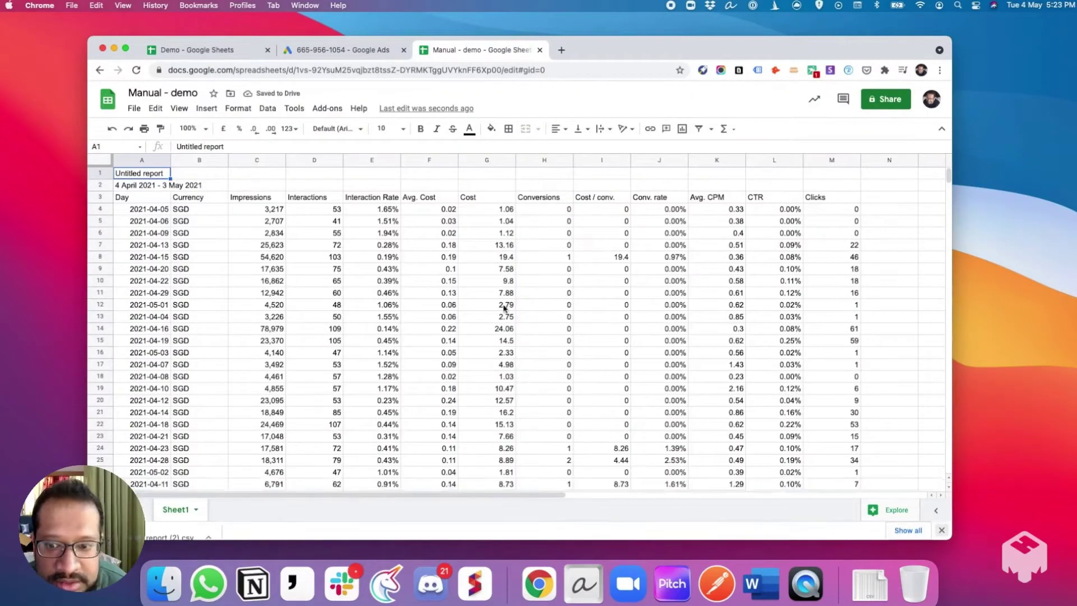
Examine the imported report's Cost values and the order of dates in the Day column
{"action": "left_click", "coordinate": [501, 273]}
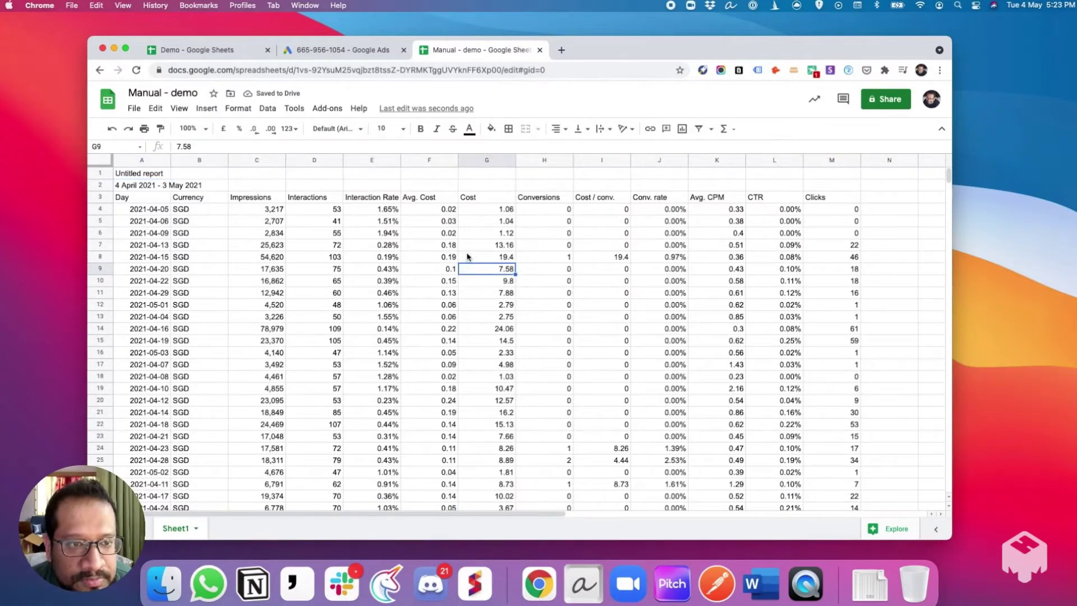
{"action": "left_click_drag", "start_coordinate": [159, 209], "coordinate": [165, 448]}
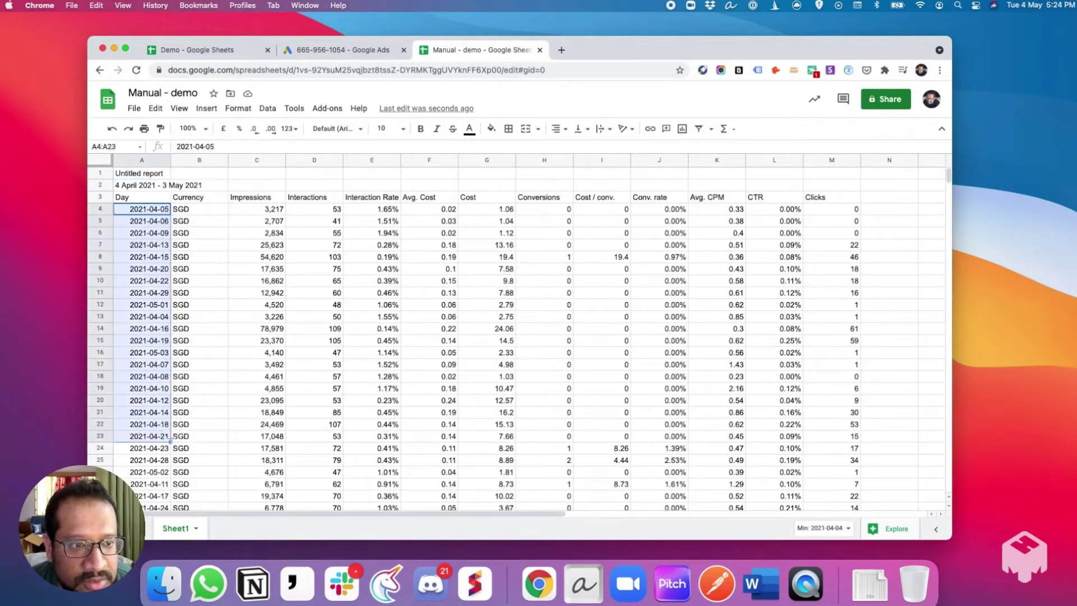
{"action": "left_click", "coordinate": [160, 383]}
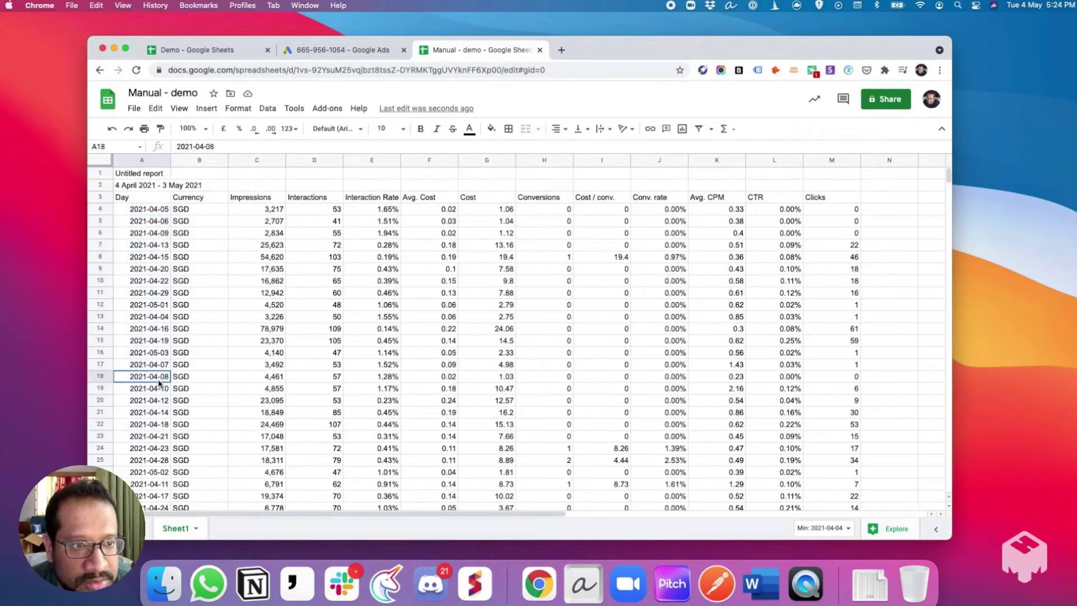
Make the Impressions, Day and Clicks column headers in row 3 bold
{"action": "left_click", "coordinate": [250, 200]}
{"action": "key", "text": "super+b"}
{"action": "left_click", "coordinate": [159, 202]}
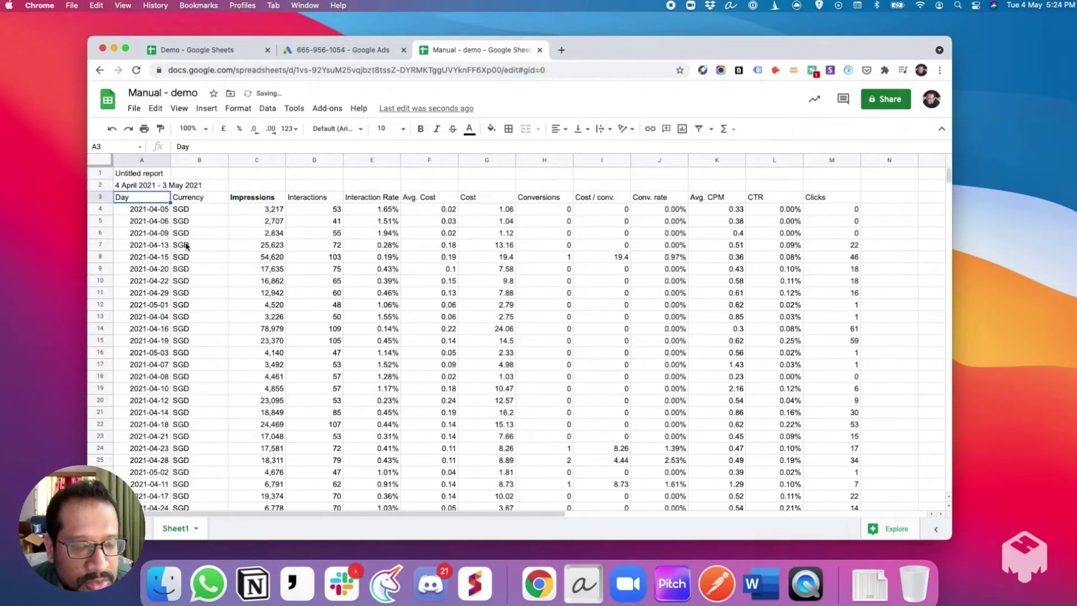
{"action": "key", "text": "super+b"}
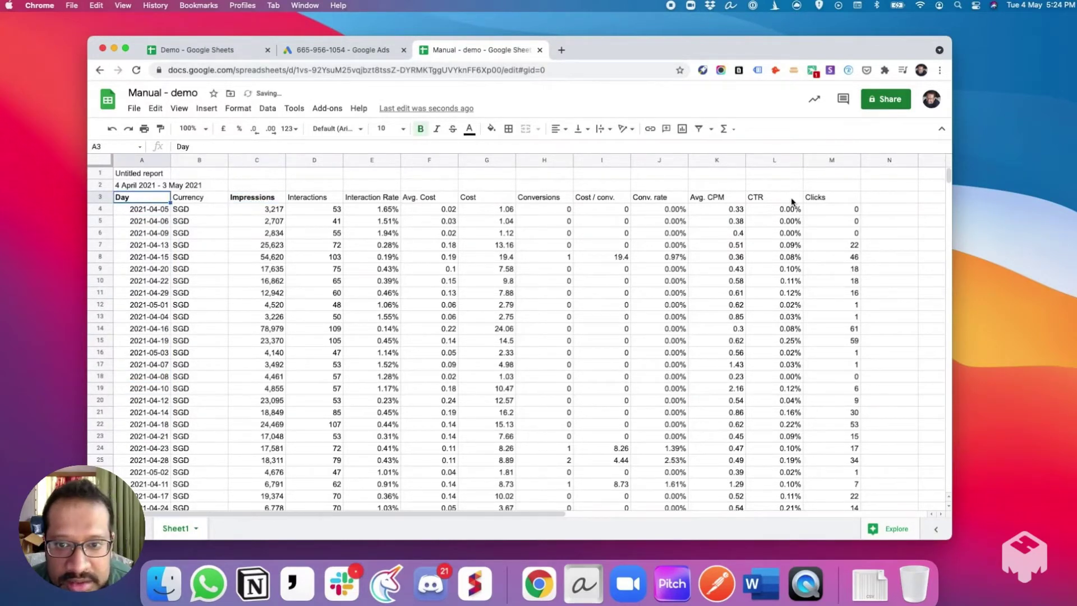
{"action": "left_click", "coordinate": [829, 201]}
{"action": "key", "text": "super+b"}
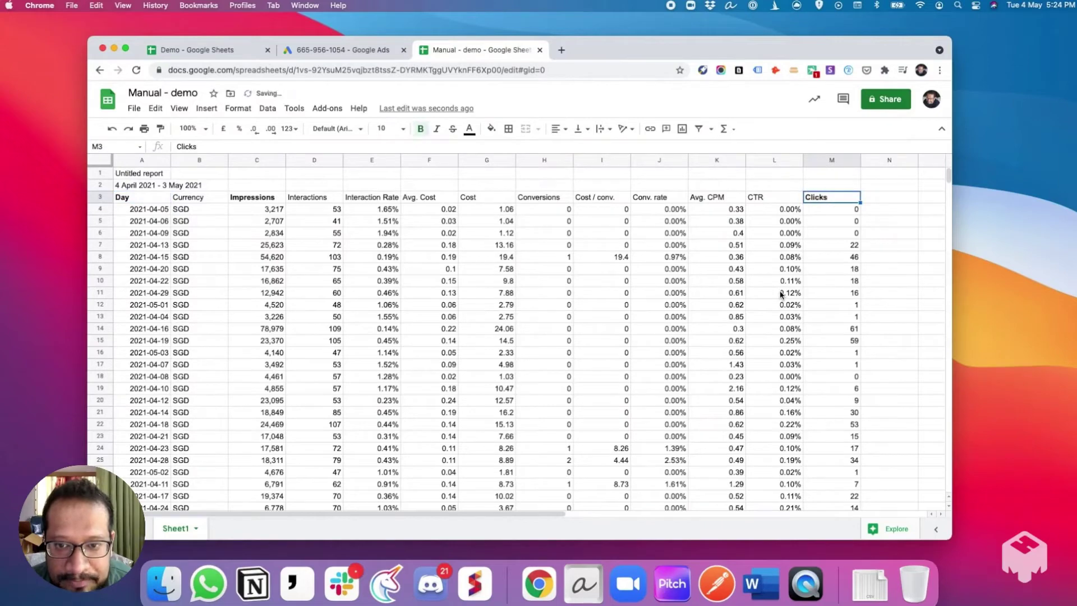
{"action": "left_click", "coordinate": [604, 298]}
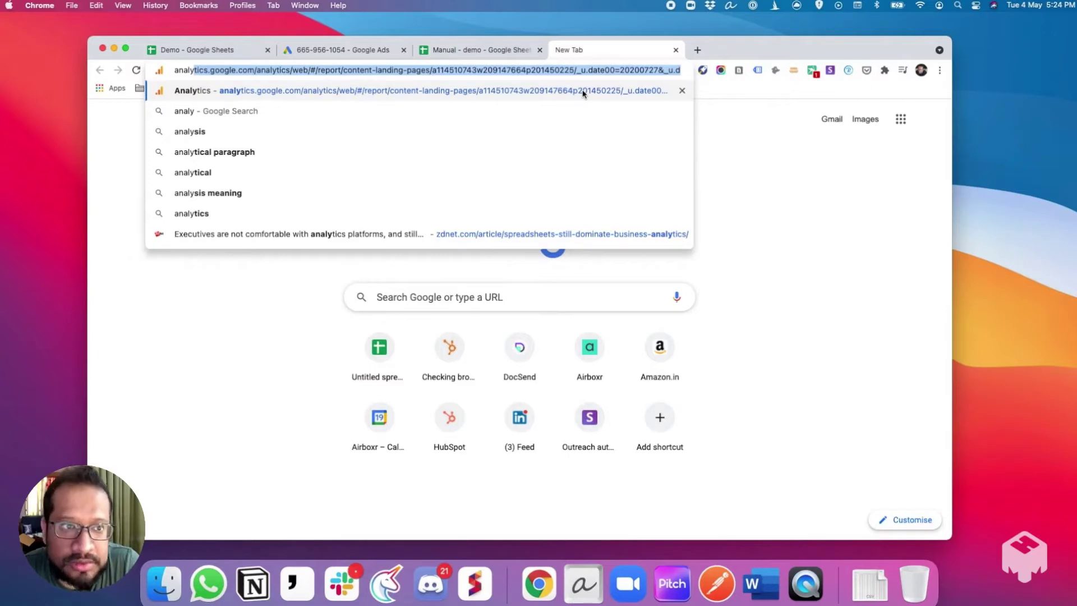
Open Google Analytics in a new browser tab
{"action": "left_click", "coordinate": [583, 94]}
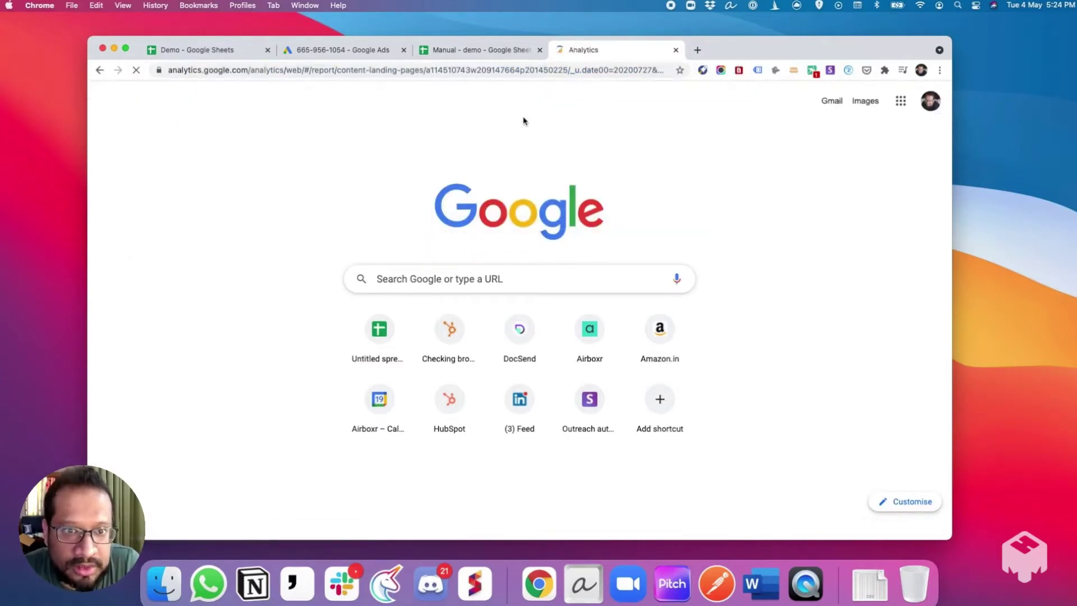
Return to the "Manual - demo" spreadsheet and review the Day through Impressions columns from the header to the last row
{"action": "left_click", "coordinate": [455, 50]}
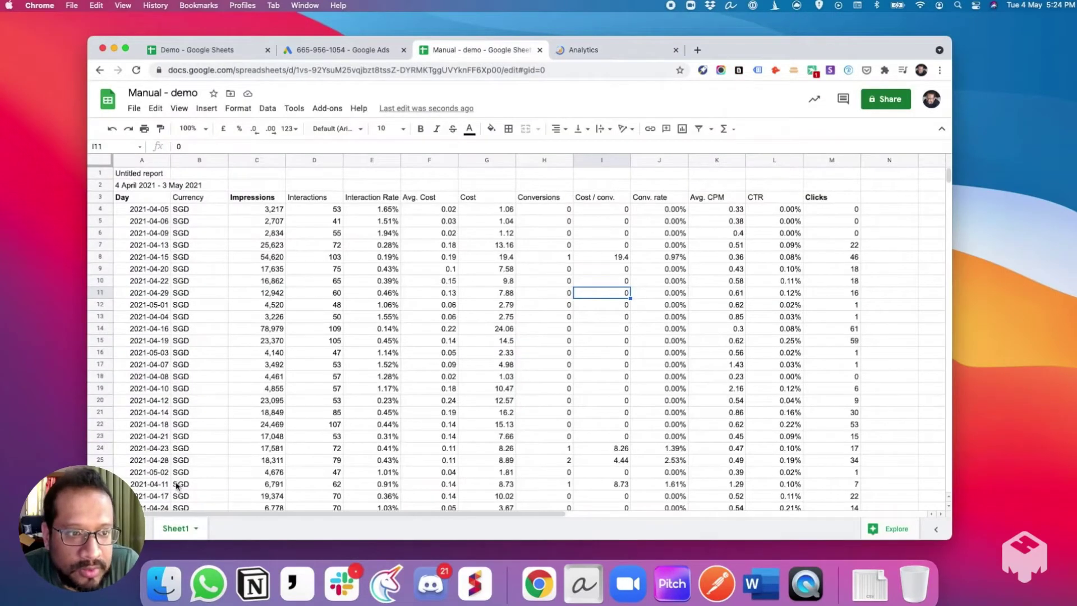
{"action": "left_click", "coordinate": [152, 200]}
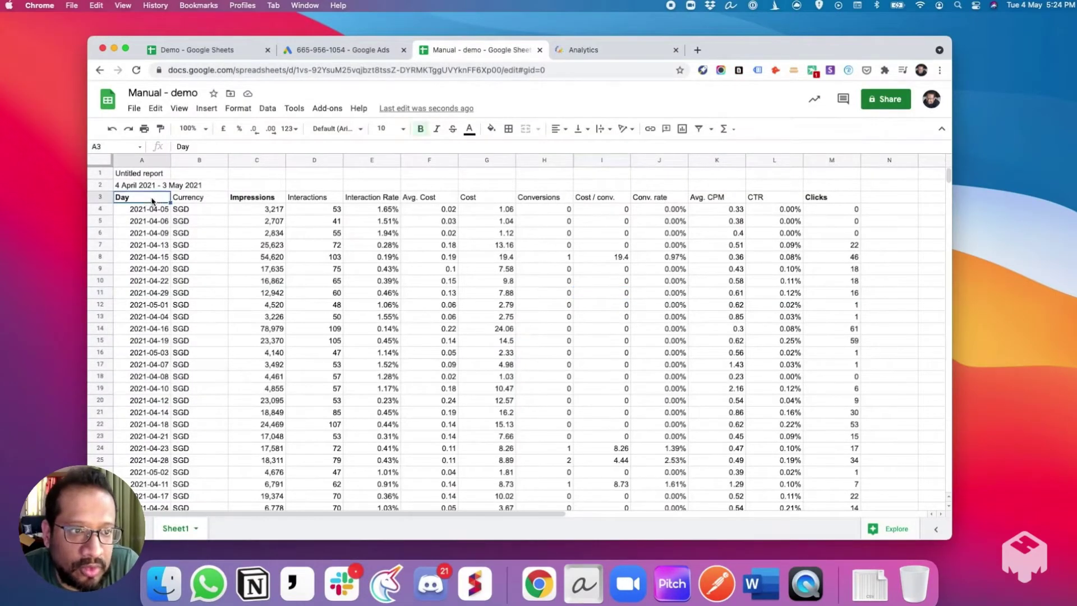
{"action": "key", "text": "super+shift+Down"}
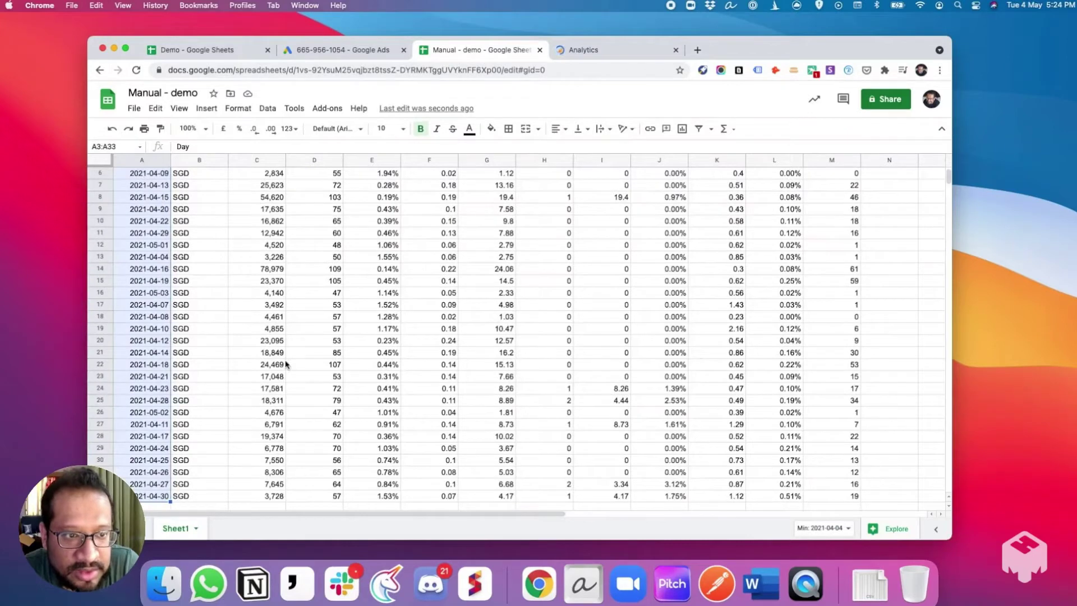
{"action": "left_click", "coordinate": [267, 498], "text": "shift"}
{"action": "scroll", "coordinate": [267, 493], "scroll_direction": "up", "scroll_amount": 2}
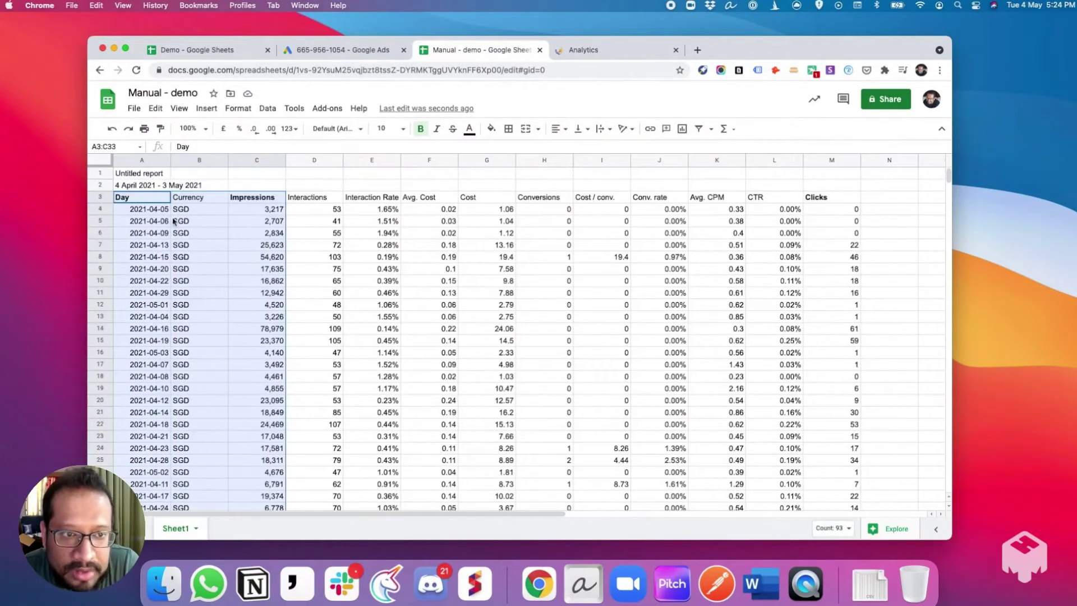
{"action": "left_click", "coordinate": [147, 203]}
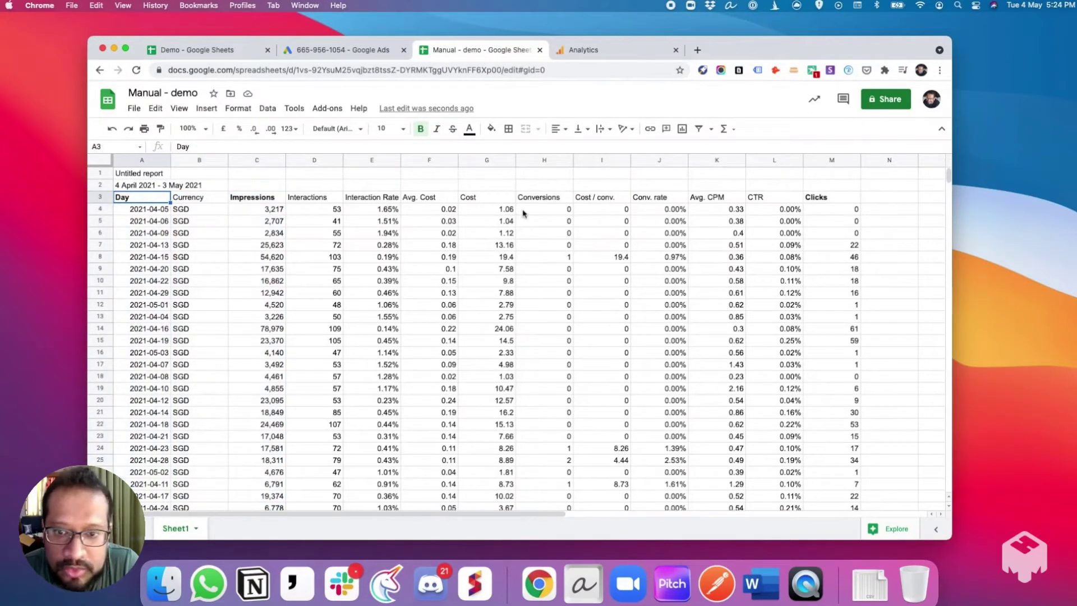
Switch to Google Analytics and view the Audience Overview report
{"action": "left_click", "coordinate": [571, 56]}
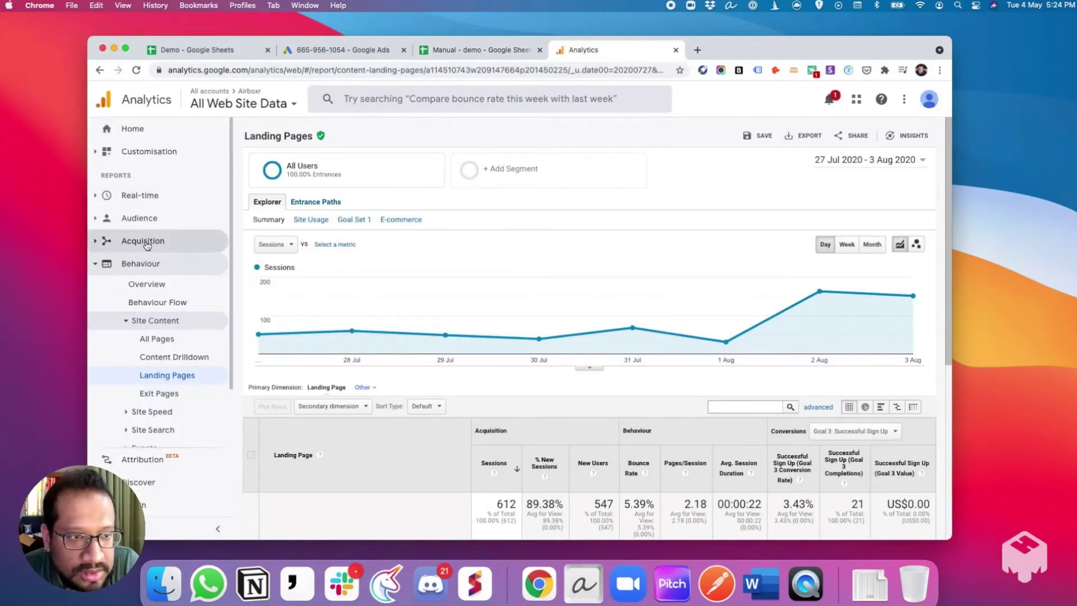
{"action": "left_click", "coordinate": [144, 219]}
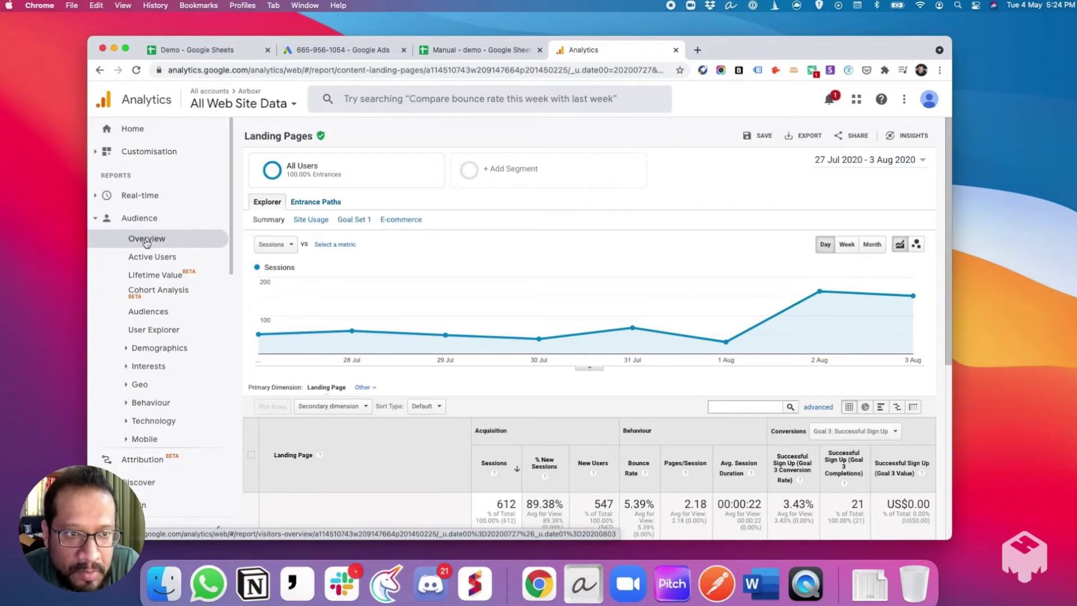
{"action": "left_click", "coordinate": [146, 240]}
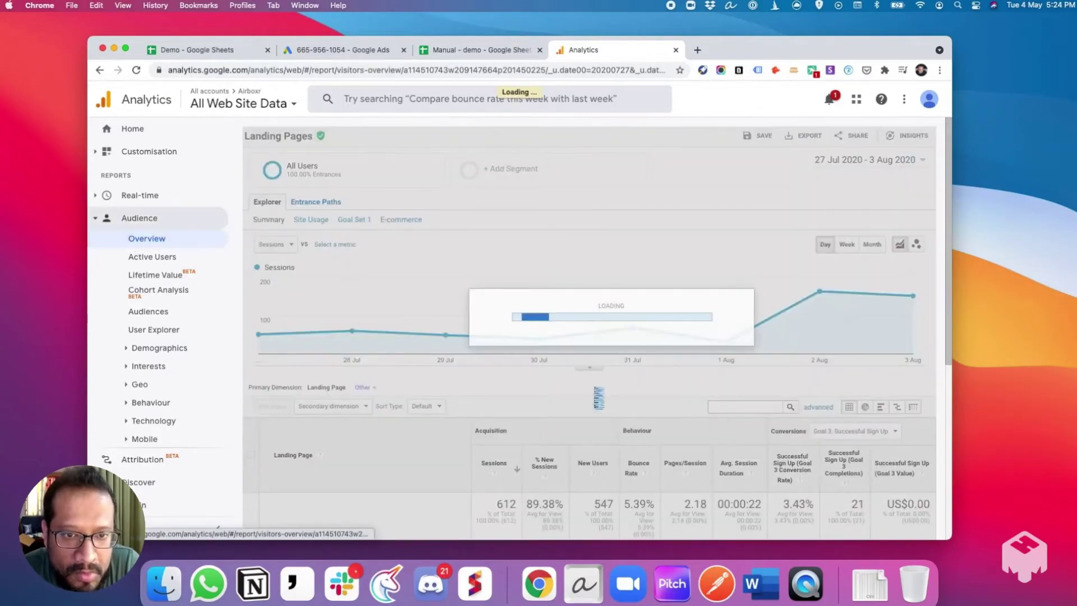
{"action": "scroll", "coordinate": [595, 387], "scroll_direction": "down", "scroll_amount": 3}
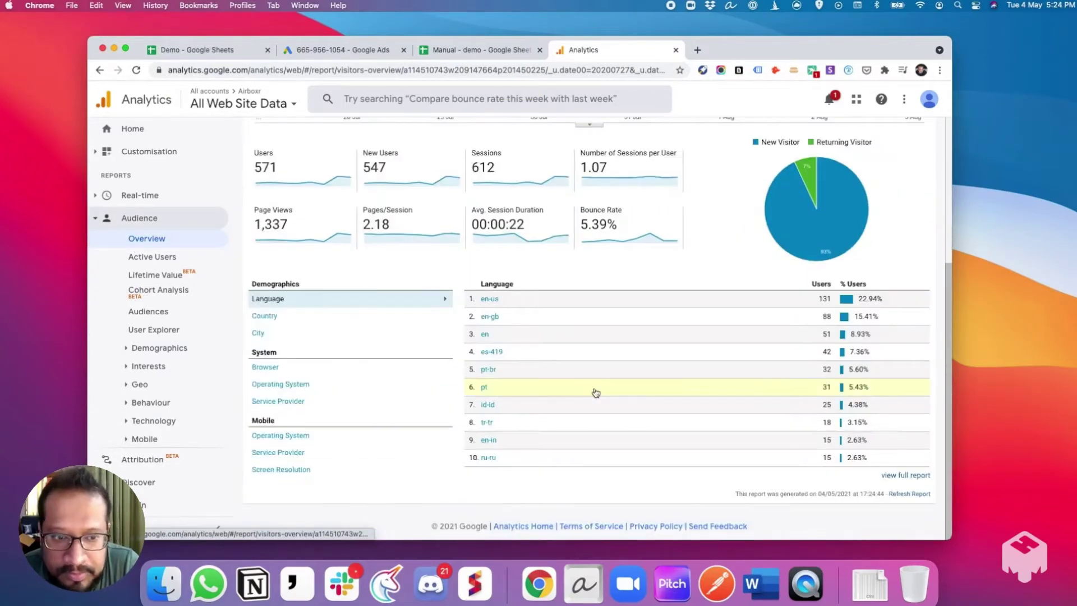
{"action": "scroll", "coordinate": [168, 348], "scroll_direction": "down", "scroll_amount": 3}
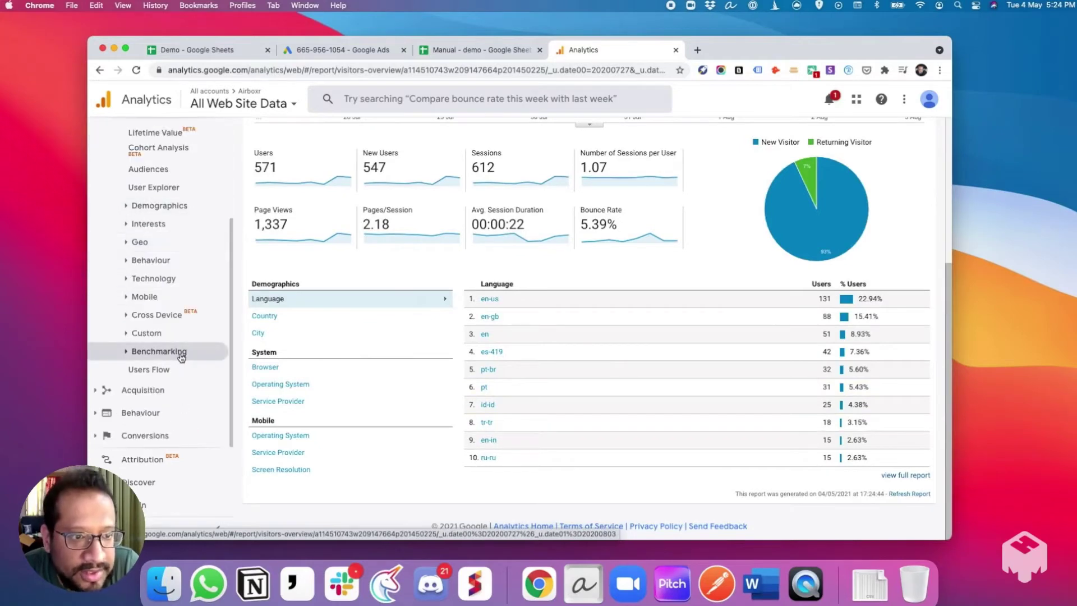
Open the Acquisition Overview report and look over its channel figures
{"action": "left_click", "coordinate": [151, 391]}
{"action": "left_click", "coordinate": [145, 262]}
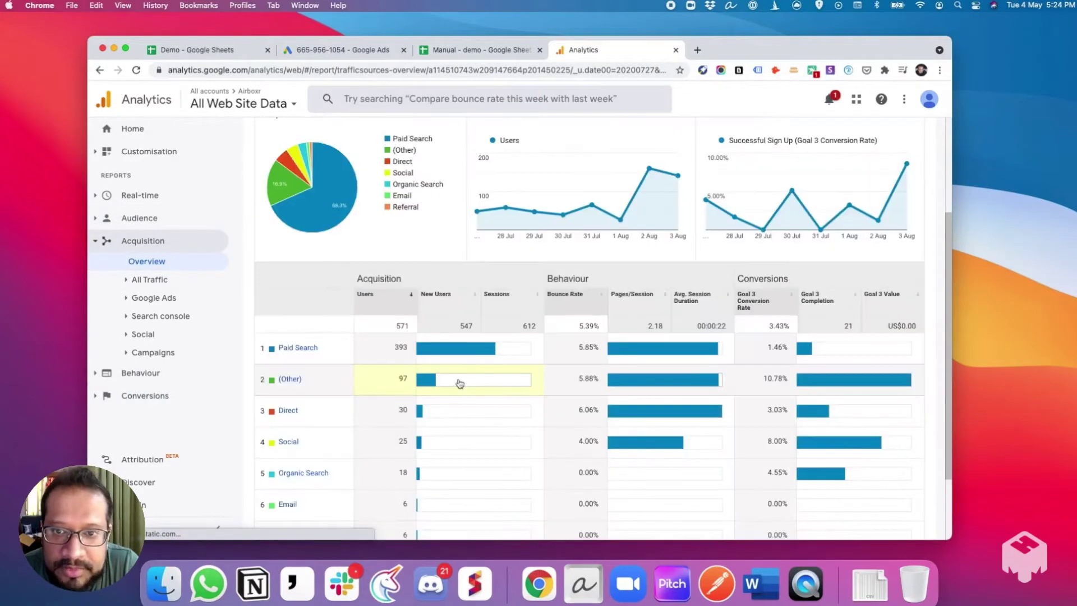
{"action": "scroll", "coordinate": [460, 383], "scroll_direction": "up", "scroll_amount": 3}
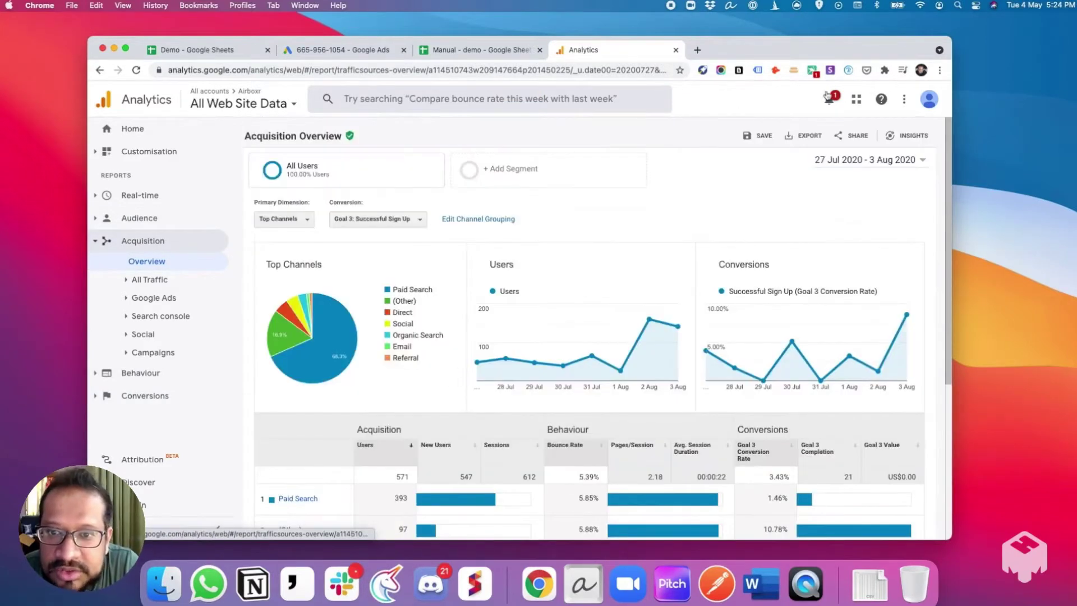
Set the Acquisition Overview date range to Last 30 days and check the report's data
{"action": "left_click", "coordinate": [854, 163]}
{"action": "left_click", "coordinate": [844, 180]}
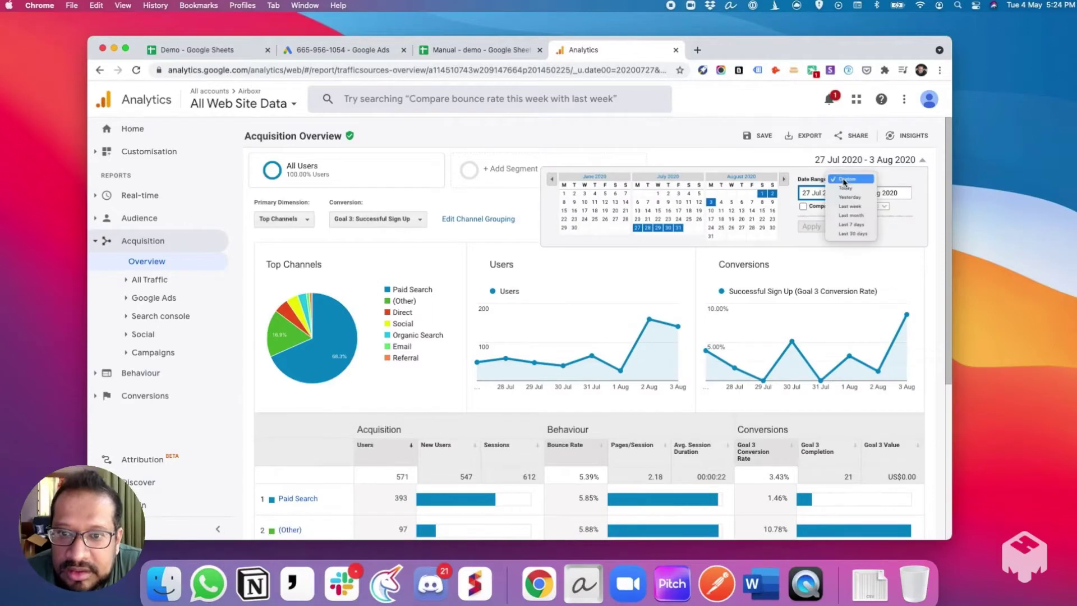
{"action": "left_click", "coordinate": [853, 236]}
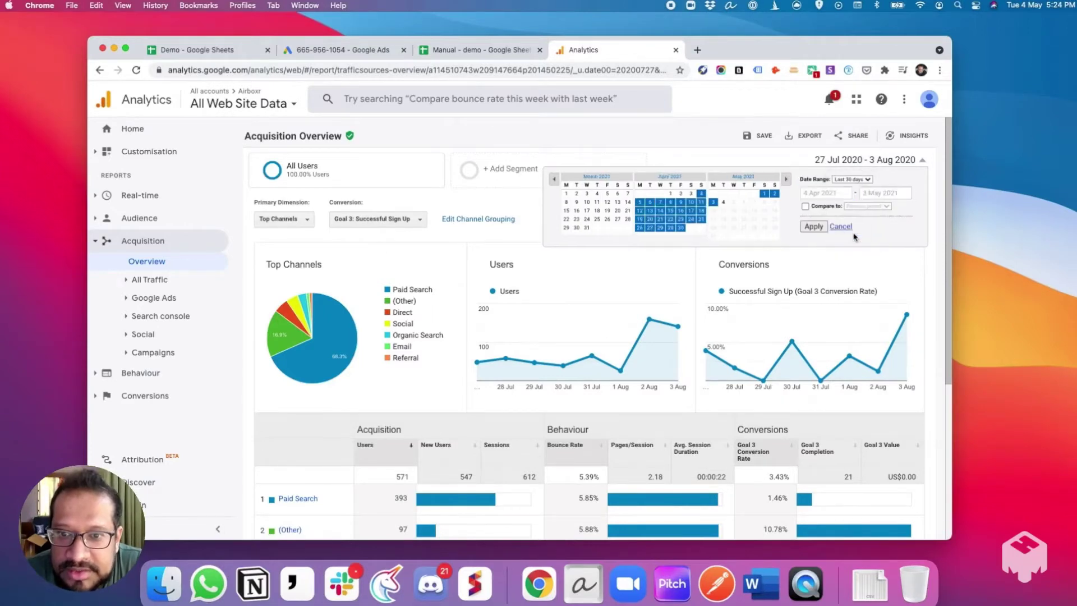
{"action": "left_click", "coordinate": [815, 226]}
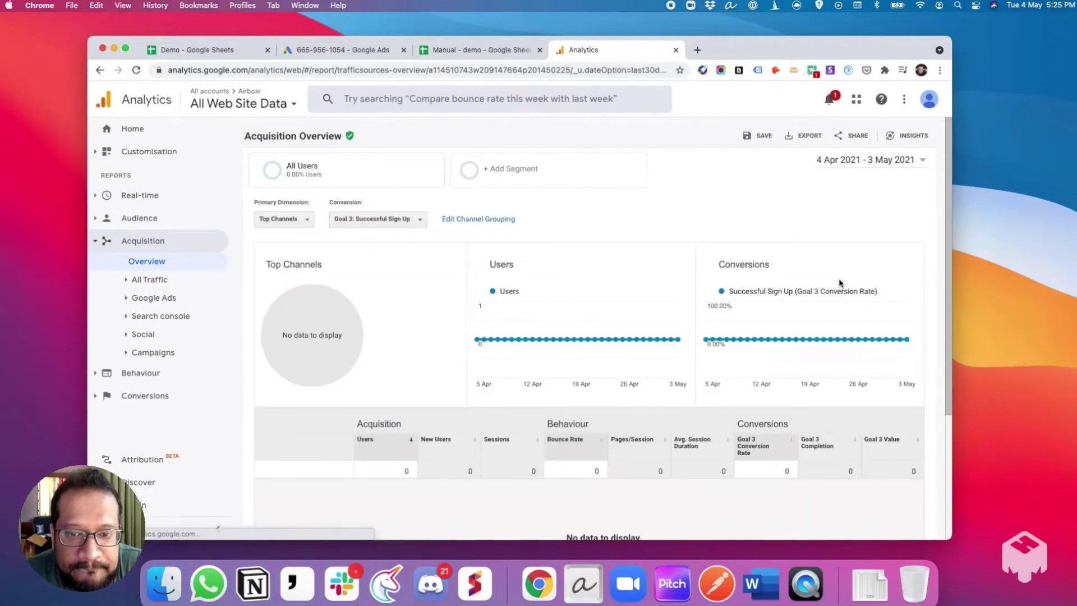
{"action": "scroll", "coordinate": [841, 281], "scroll_direction": "down", "scroll_amount": 4}
{"action": "scroll", "coordinate": [841, 281], "scroll_direction": "up", "scroll_amount": 4}
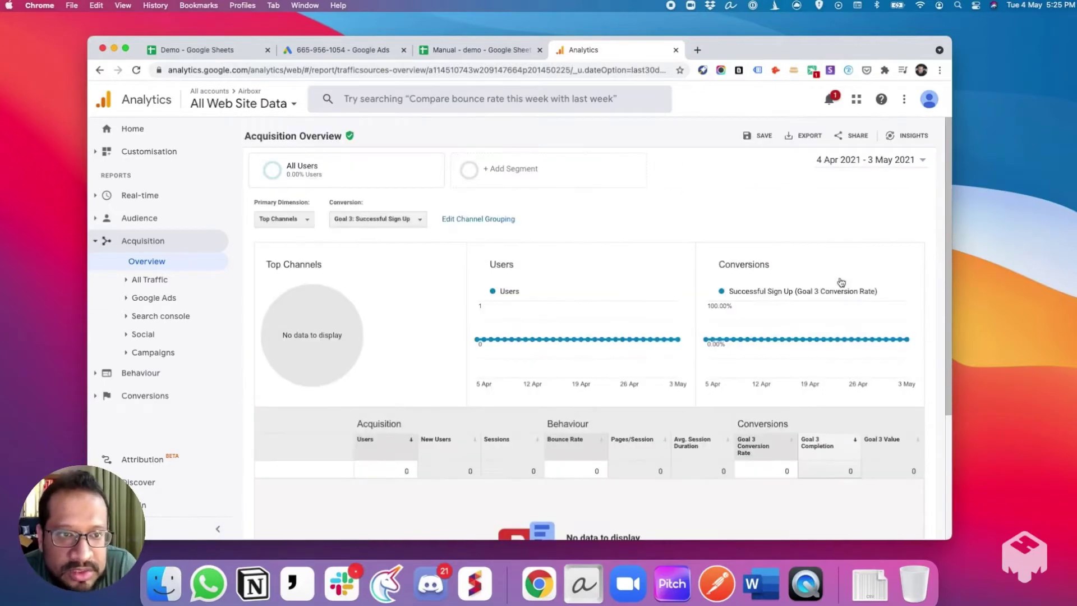
Switch the Analytics view to All Web Site Data of the Airboxr Unstack property and check its channel table
{"action": "left_click", "coordinate": [296, 103]}
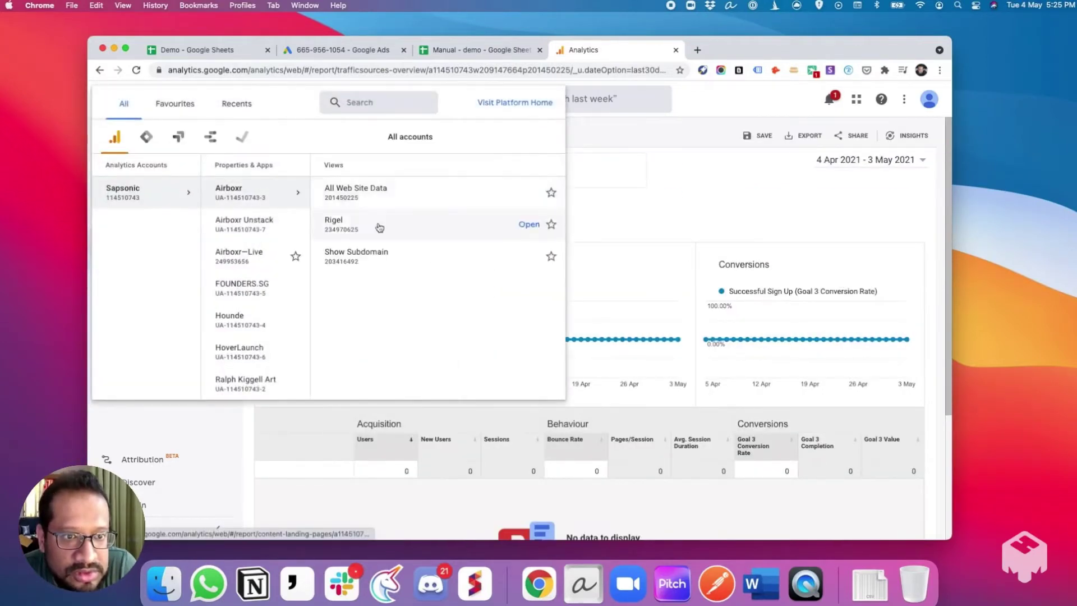
{"action": "left_click", "coordinate": [214, 219]}
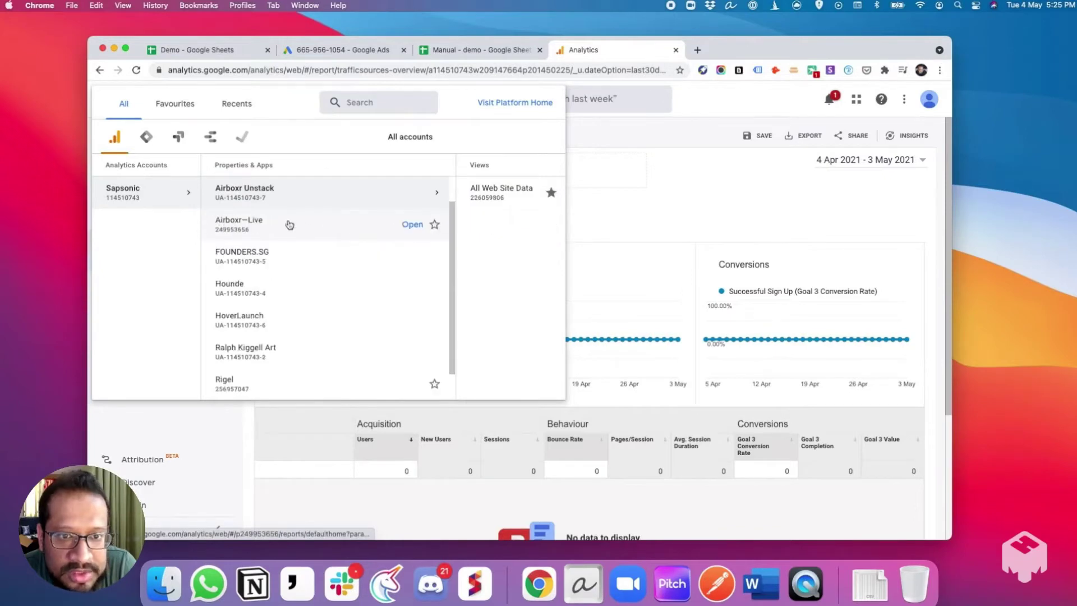
{"action": "left_click", "coordinate": [488, 195]}
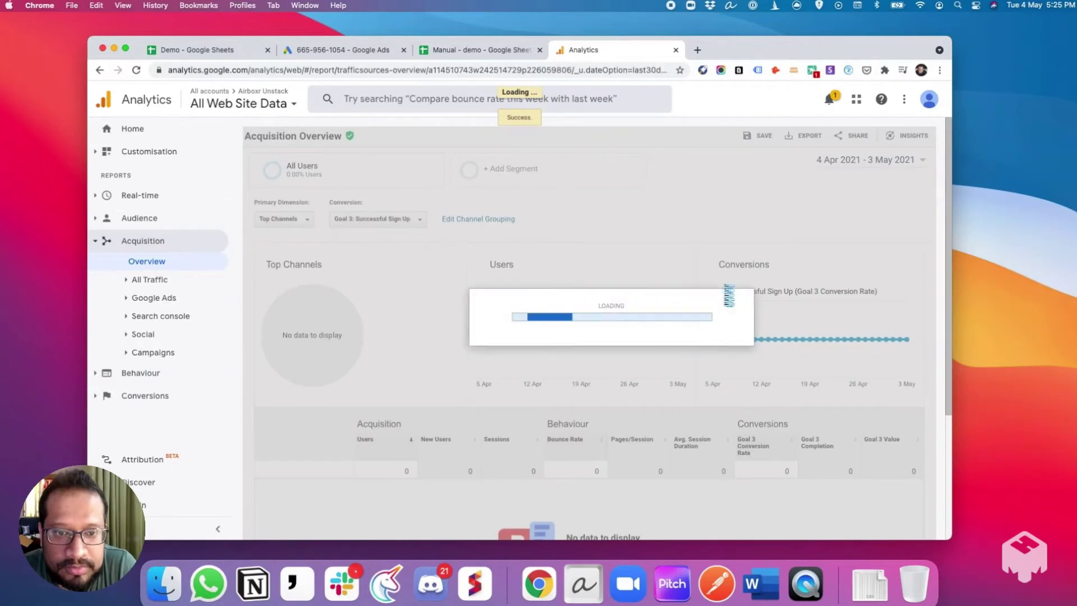
{"action": "scroll", "coordinate": [721, 290], "scroll_direction": "down", "scroll_amount": 5}
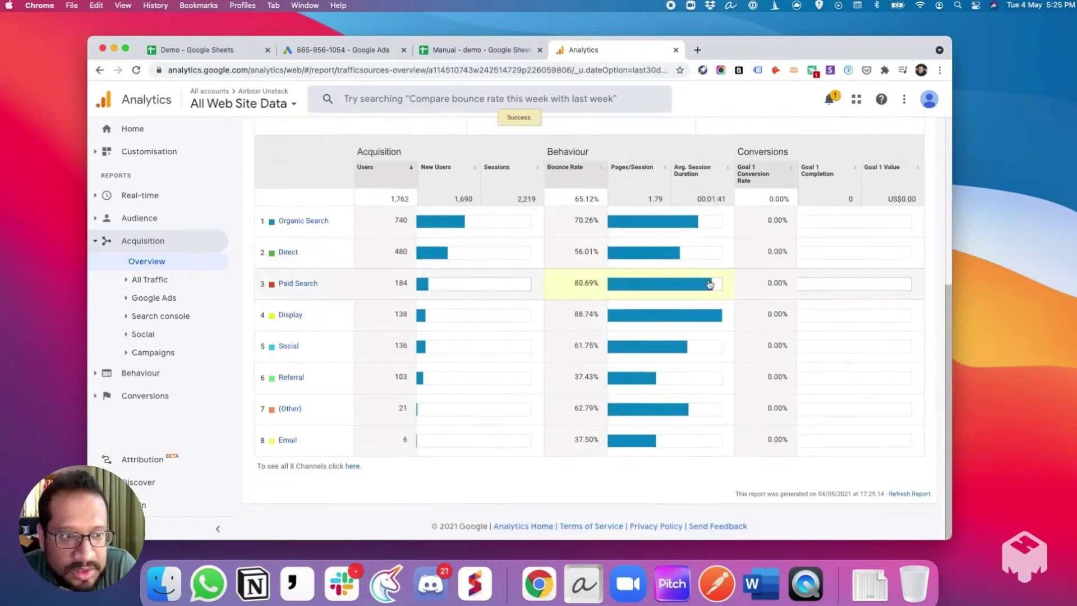
Open the Channels report under All Traffic and add Date as its secondary dimension
{"action": "left_click", "coordinate": [122, 281]}
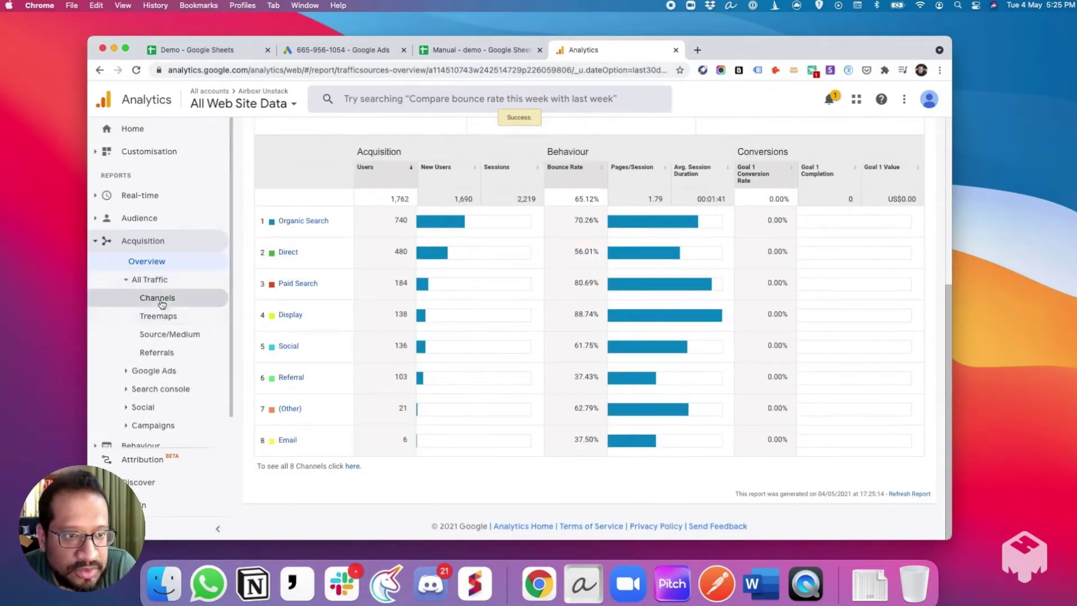
{"action": "left_click", "coordinate": [160, 301]}
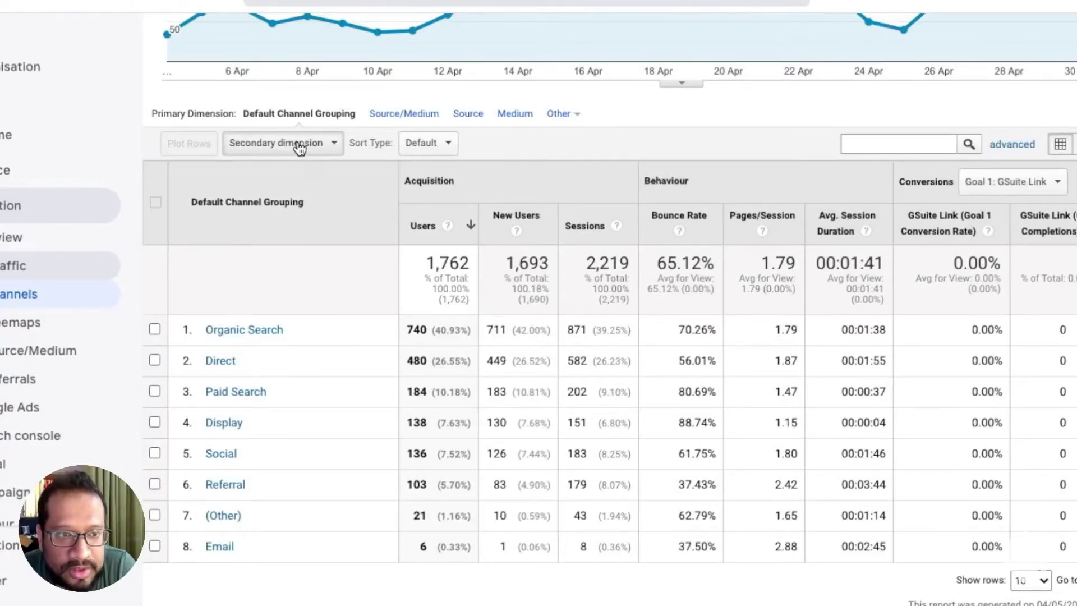
{"action": "left_click", "coordinate": [298, 143]}
{"action": "type", "text": "date"}
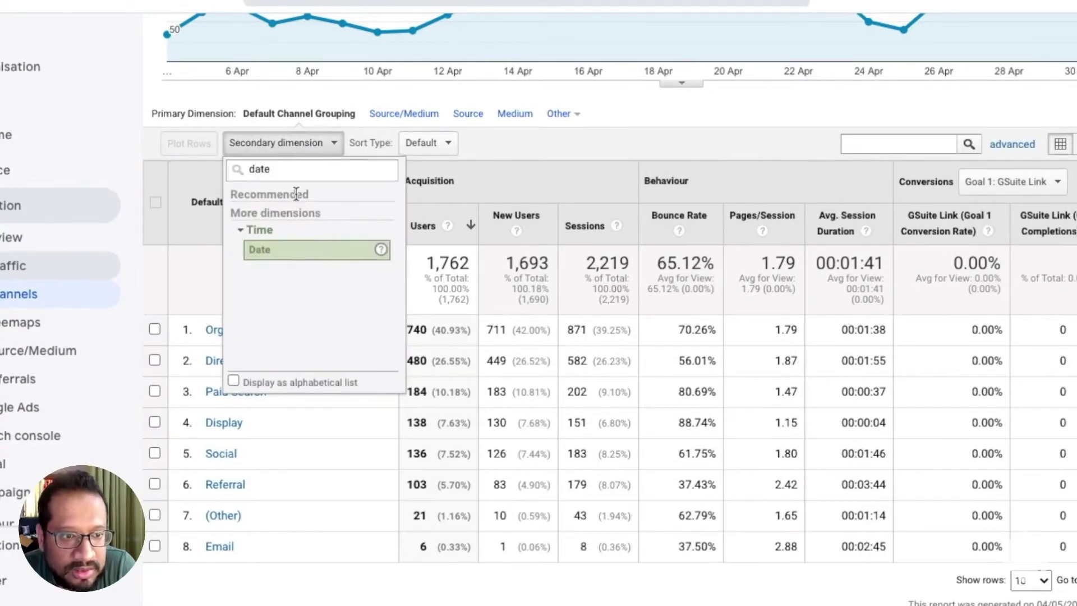
{"action": "left_click", "coordinate": [298, 250]}
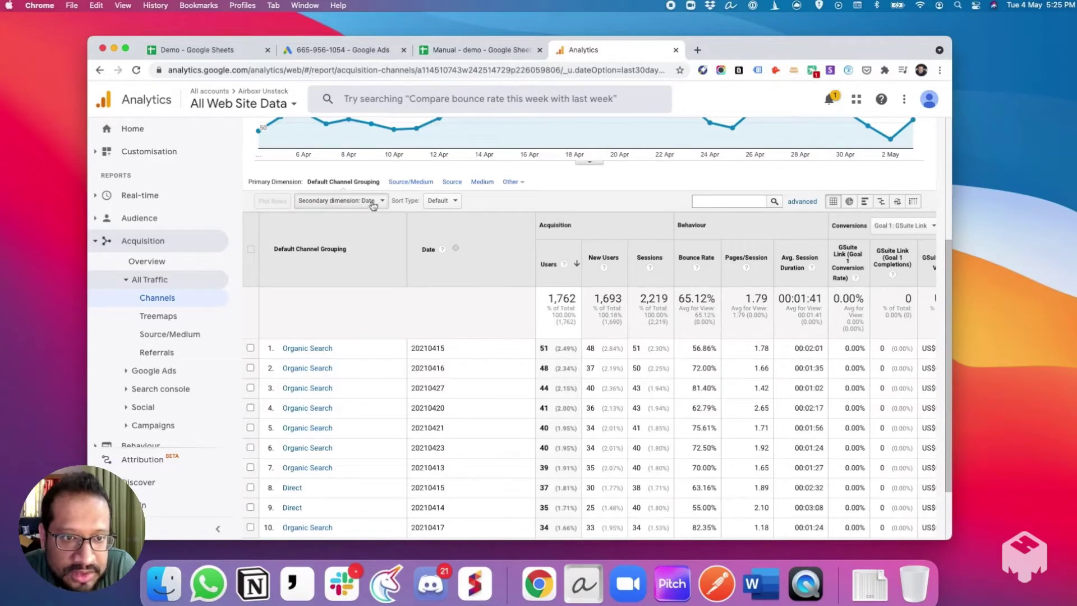
Try Source/Medium as the primary dimension of the Channels report and go back to Default Channel Grouping
{"action": "left_click", "coordinate": [408, 182]}
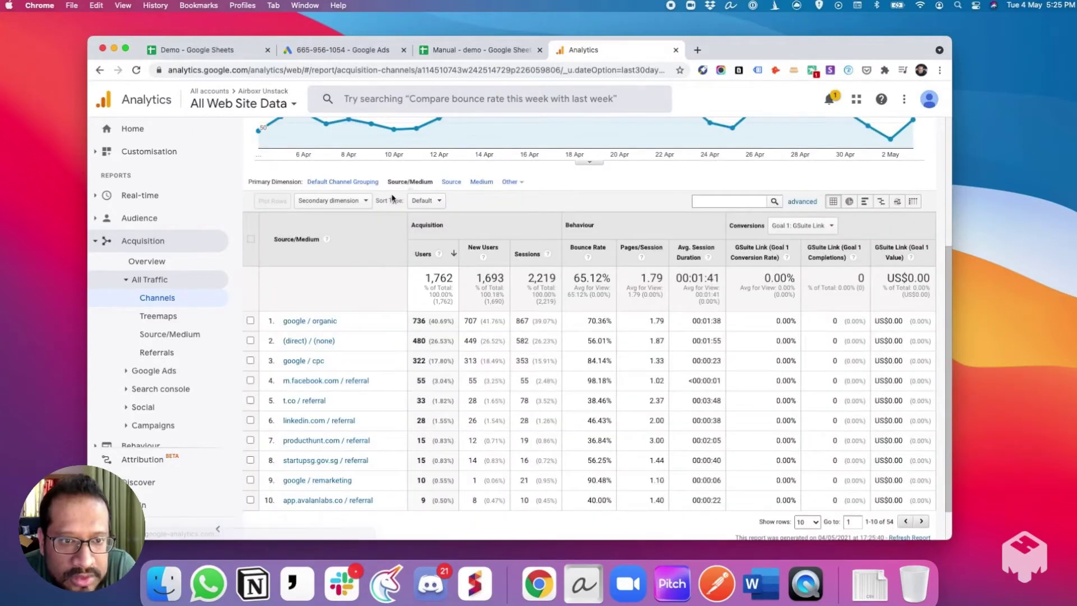
{"action": "left_click", "coordinate": [355, 182]}
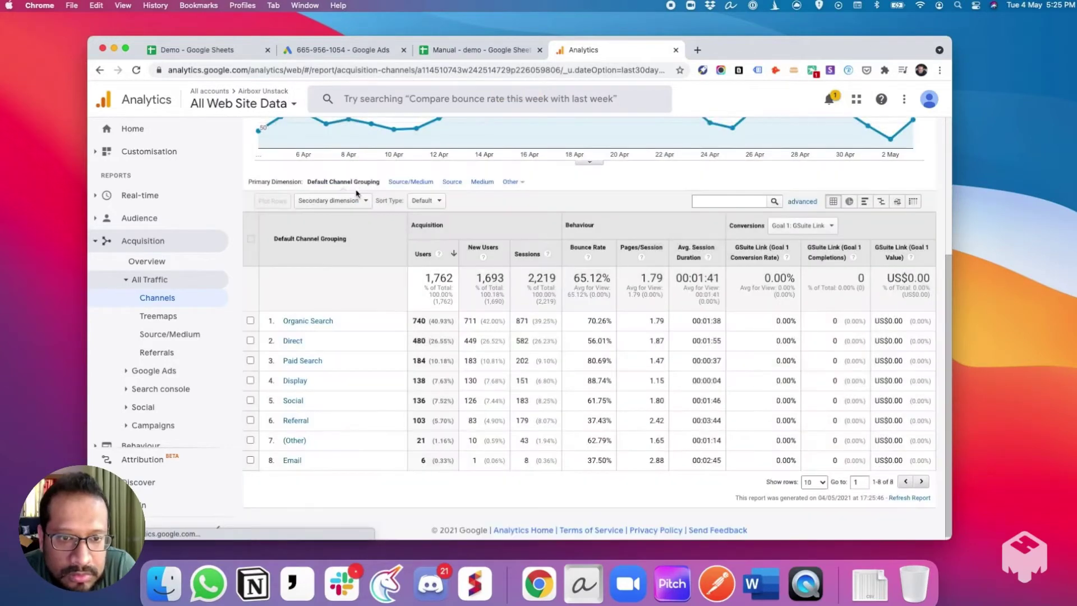
Reapply Date as the secondary dimension alongside Default Channel Grouping
{"action": "left_click", "coordinate": [358, 201]}
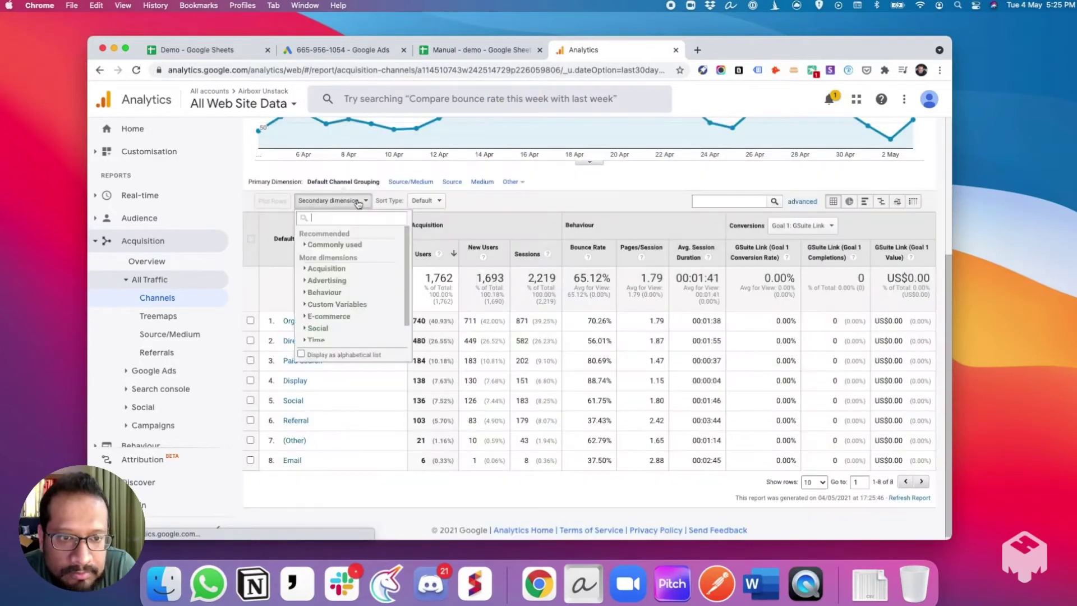
{"action": "type", "text": "da"}
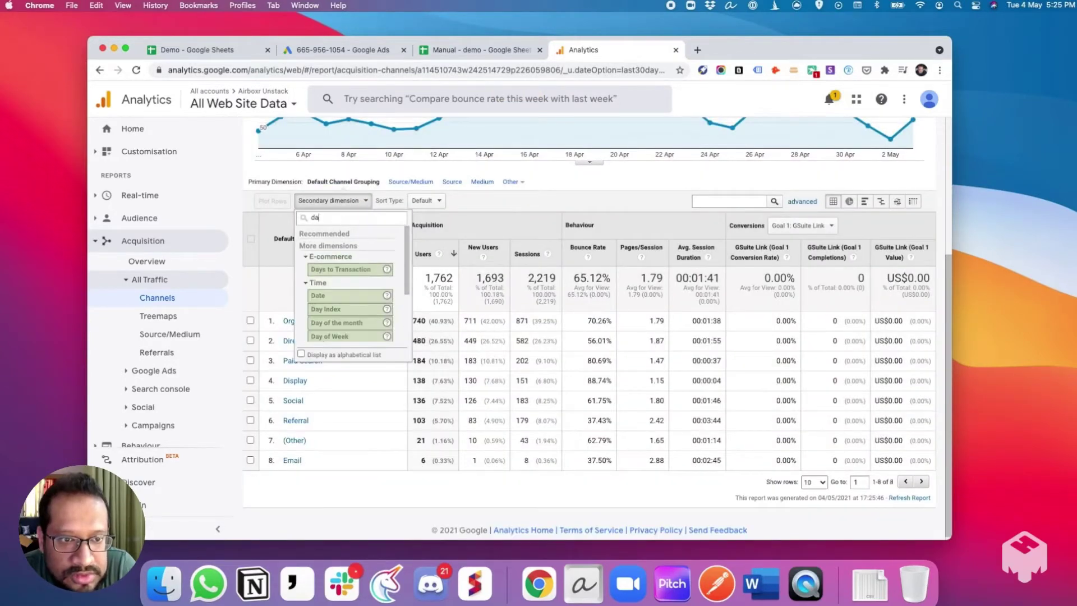
{"action": "type", "text": "t"}
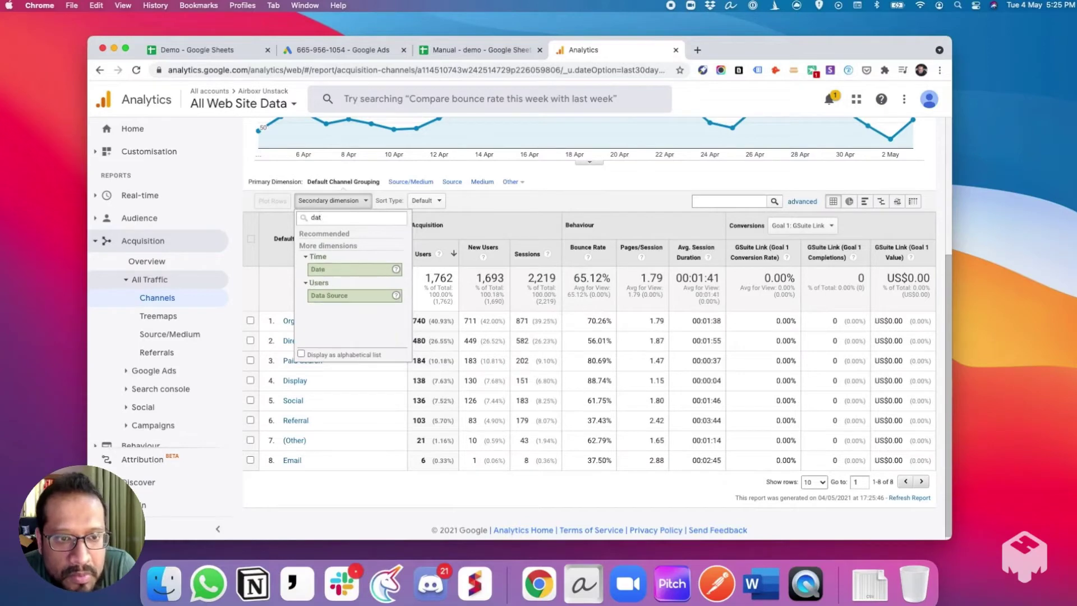
{"action": "left_click", "coordinate": [359, 269]}
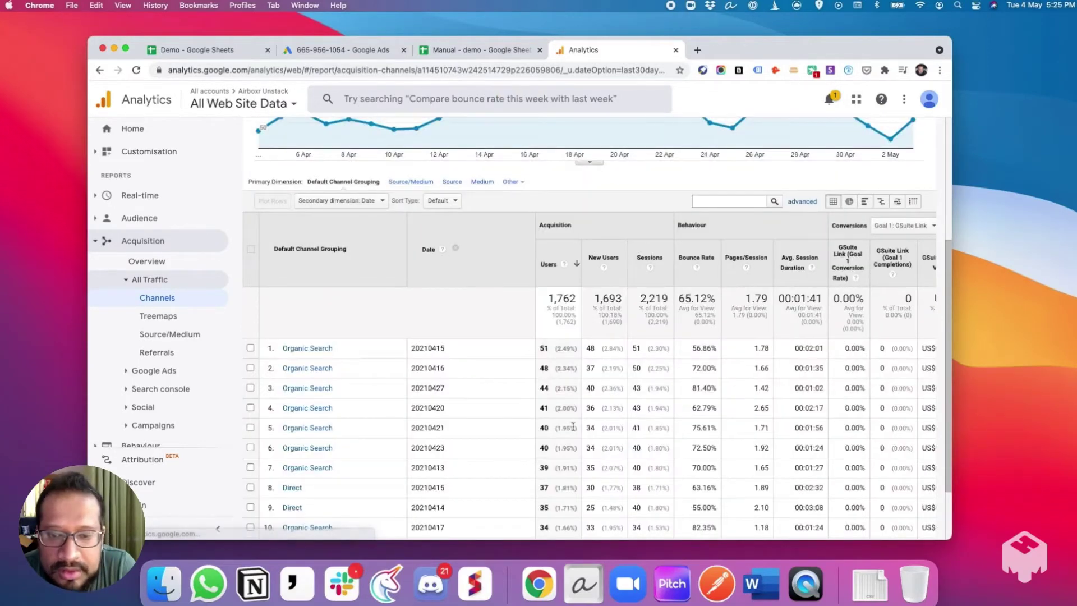
Examine the rows and metric columns of the Channels table, including its conversion columns and row count
{"action": "scroll", "coordinate": [576, 424], "scroll_direction": "right", "scroll_amount": 2}
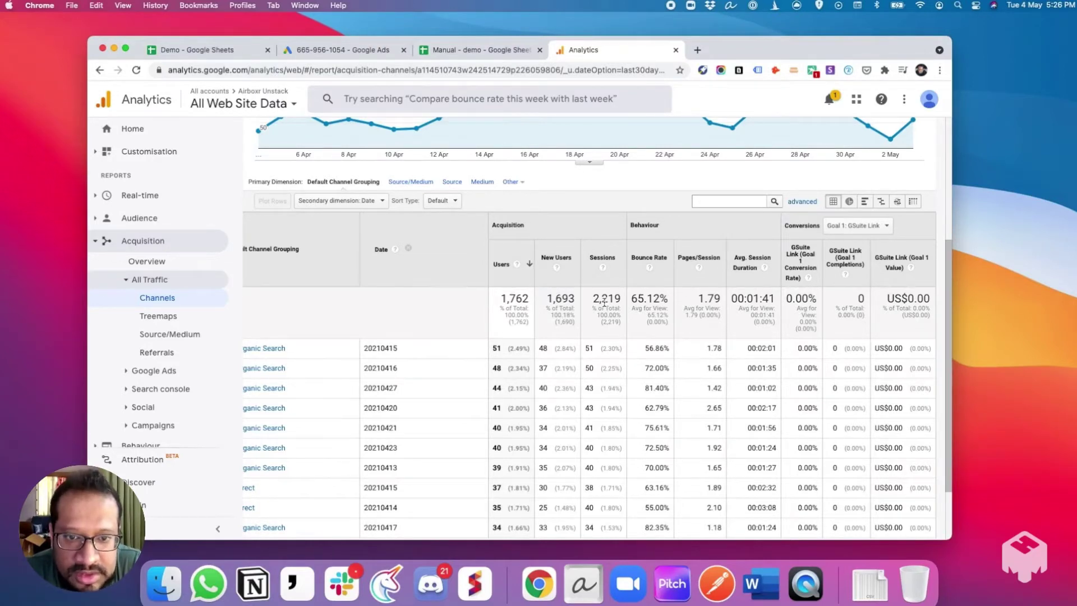
{"action": "scroll", "coordinate": [778, 281], "scroll_direction": "up", "scroll_amount": 5}
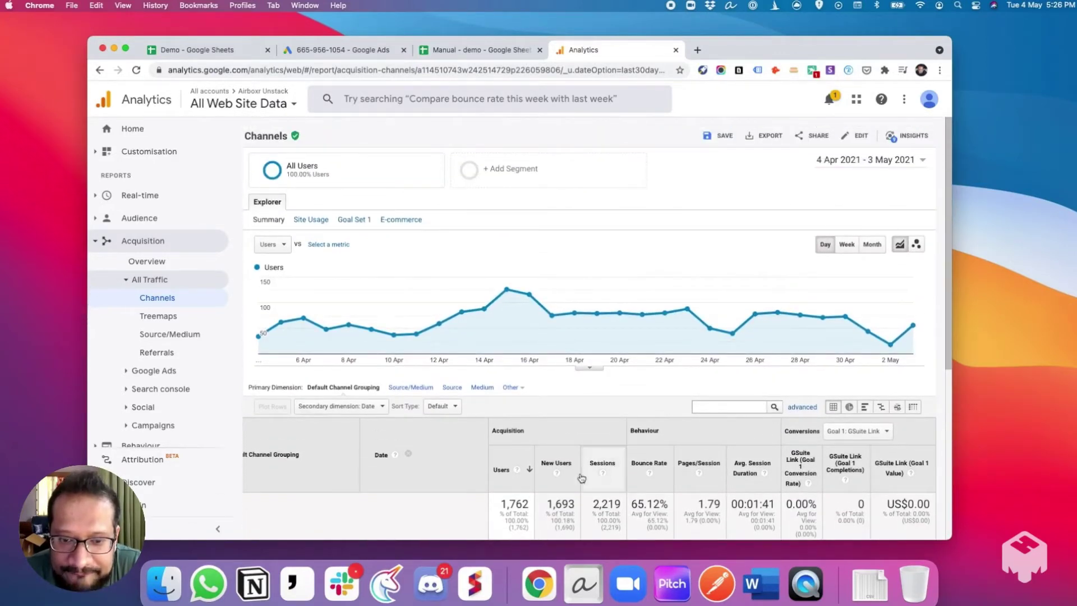
{"action": "scroll", "coordinate": [577, 477], "scroll_direction": "left", "scroll_amount": 1}
{"action": "scroll", "coordinate": [577, 478], "scroll_direction": "left", "scroll_amount": 2}
{"action": "scroll", "coordinate": [577, 478], "scroll_direction": "down", "scroll_amount": 5}
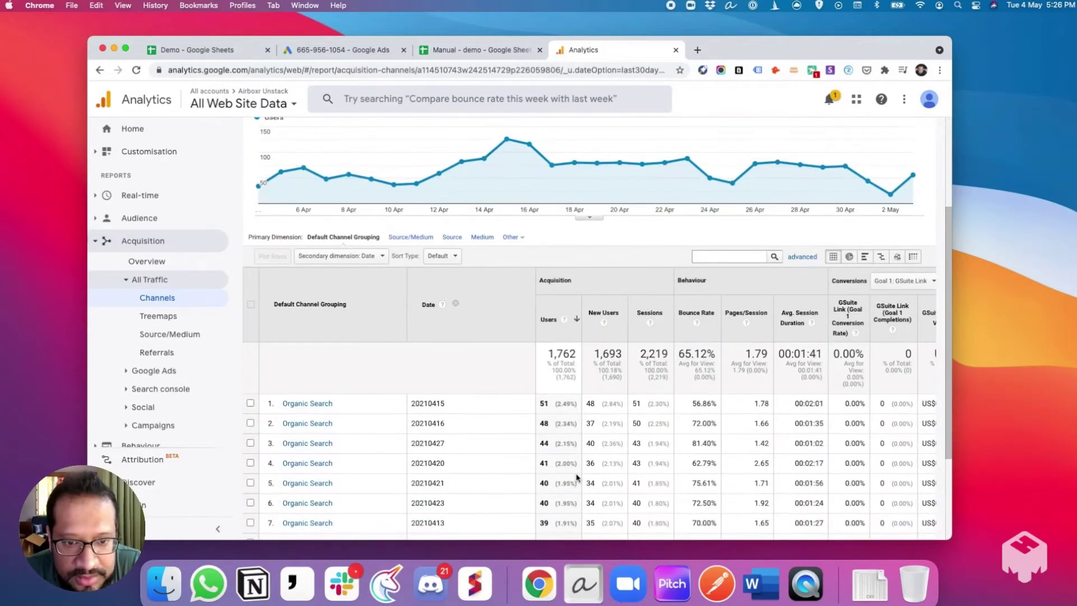
{"action": "scroll", "coordinate": [578, 477], "scroll_direction": "down", "scroll_amount": 5}
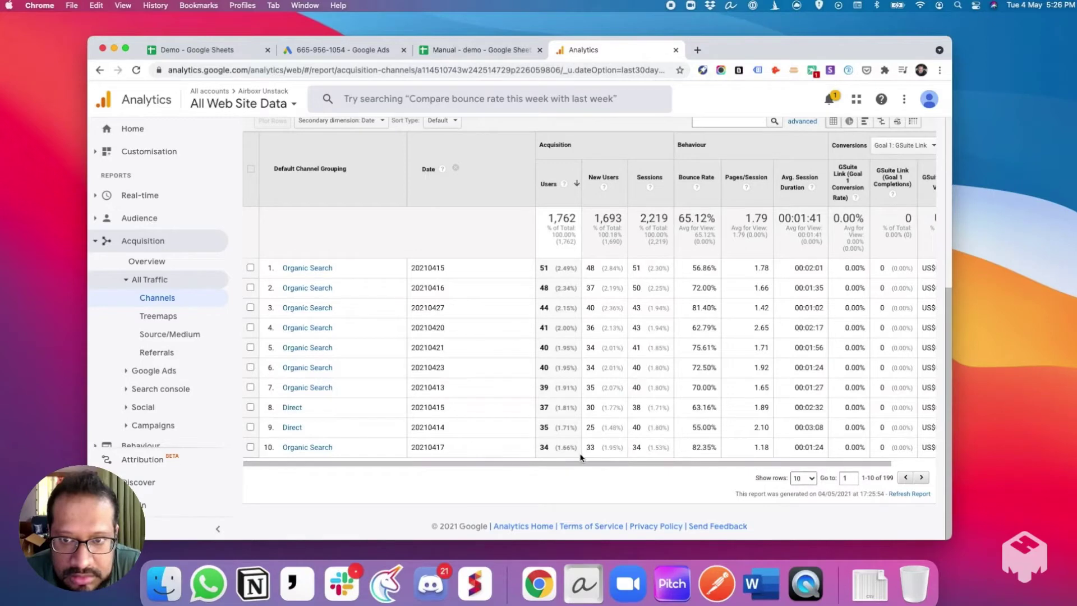
{"action": "left_click_drag", "start_coordinate": [537, 460], "coordinate": [751, 474]}
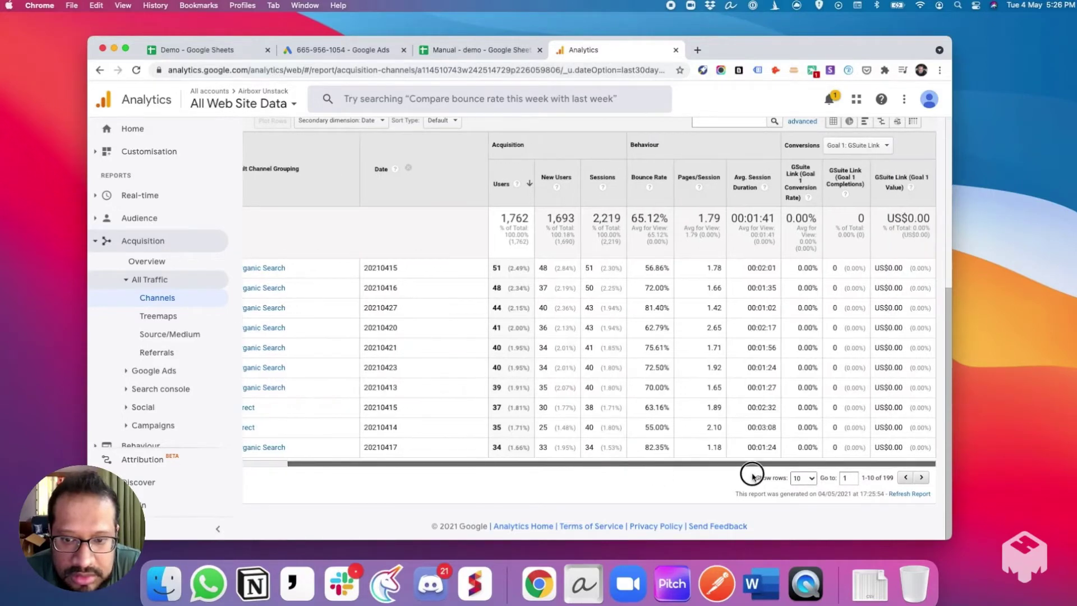
Export the Channels report as a CSV file
{"action": "scroll", "coordinate": [687, 379], "scroll_direction": "up", "scroll_amount": 3}
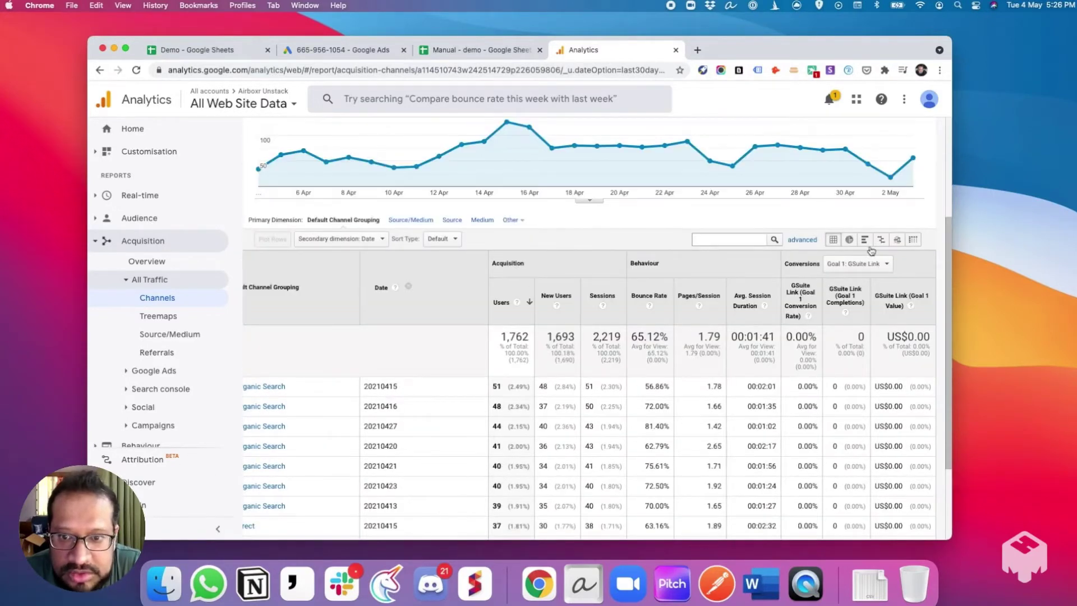
{"action": "scroll", "coordinate": [886, 244], "scroll_direction": "up", "scroll_amount": 4}
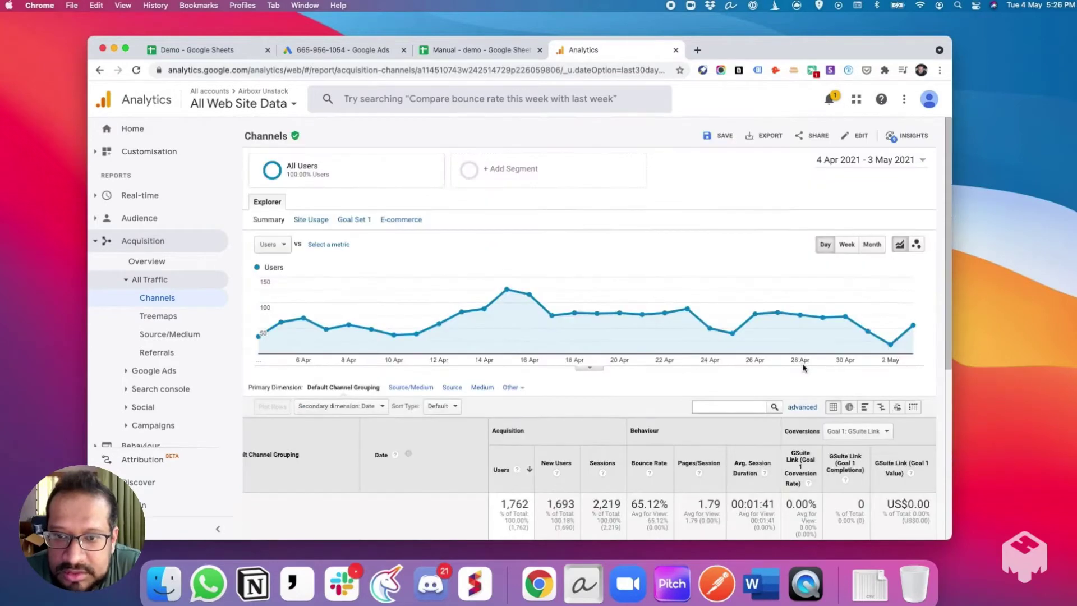
{"action": "left_click", "coordinate": [764, 141]}
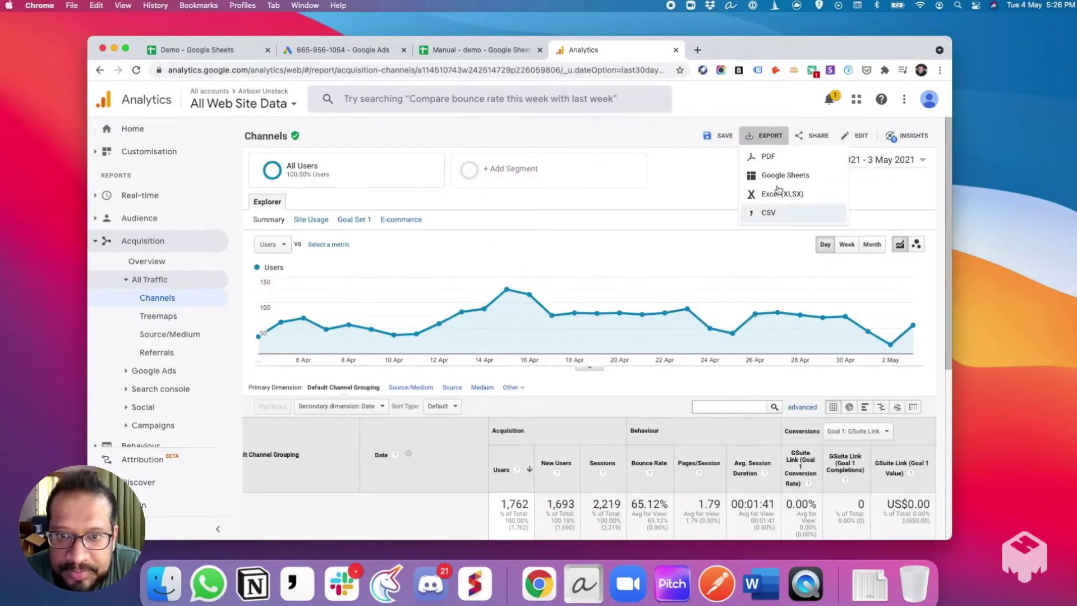
{"action": "left_click", "coordinate": [769, 214]}
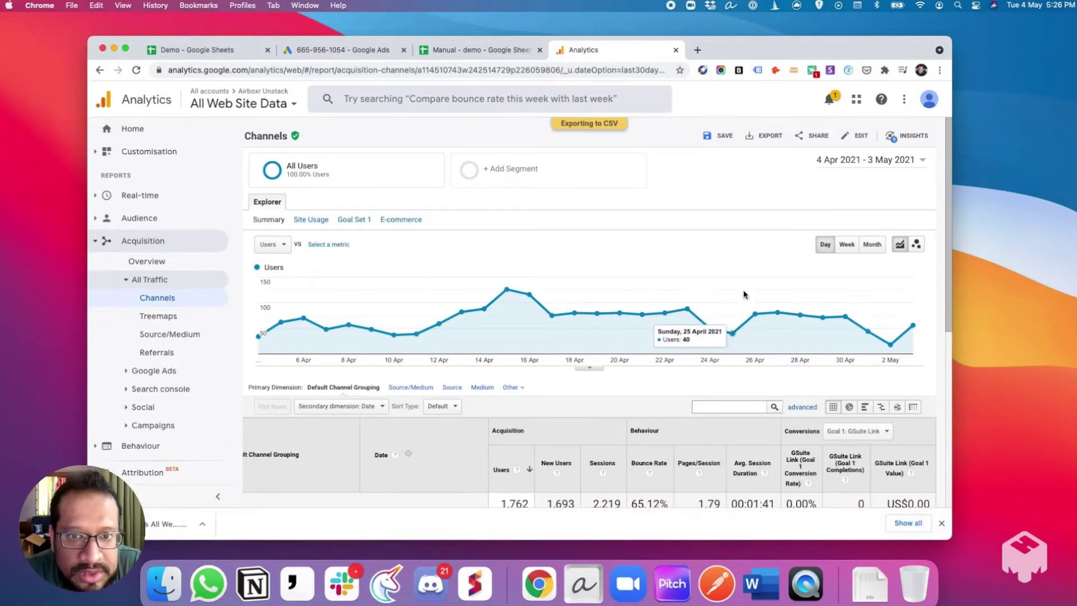
Switch to the Manual - demo spreadsheet and add a new blank sheet
{"action": "left_click", "coordinate": [483, 50]}
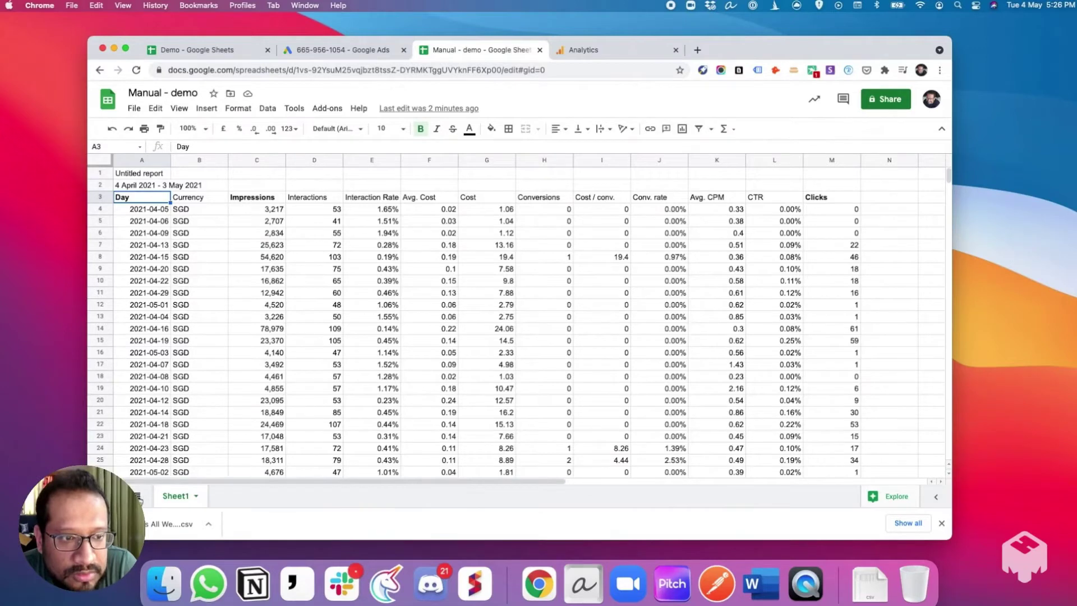
{"action": "left_click", "coordinate": [115, 496]}
Import "Analytics All Web Site Data Channels 20210404-20210503.csv" from Downloads with Replace current sheet, and check the imported rows
{"action": "left_click", "coordinate": [134, 108]}
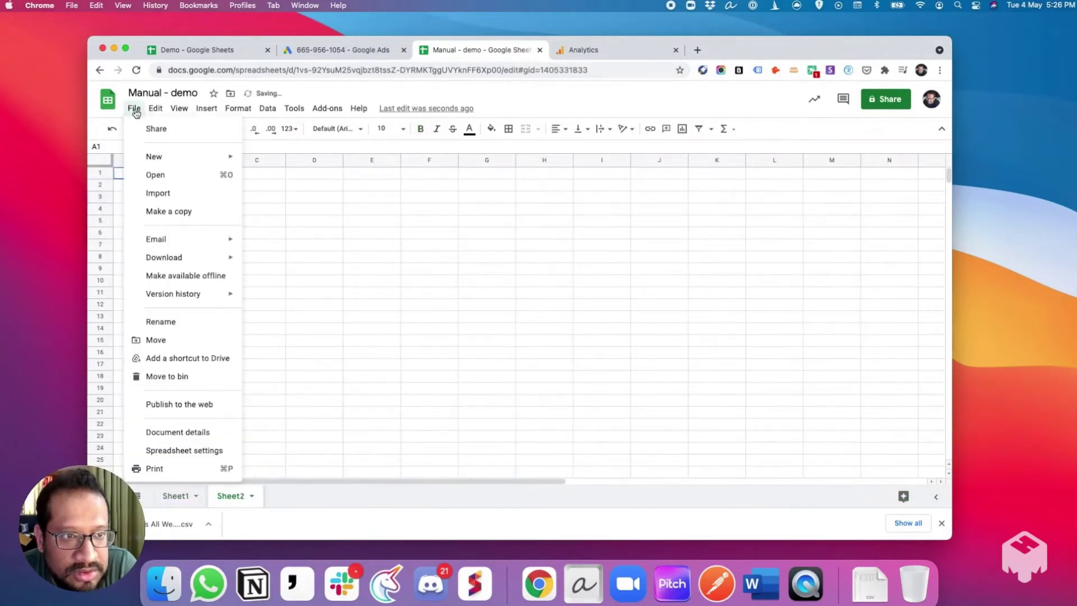
{"action": "left_click", "coordinate": [158, 194]}
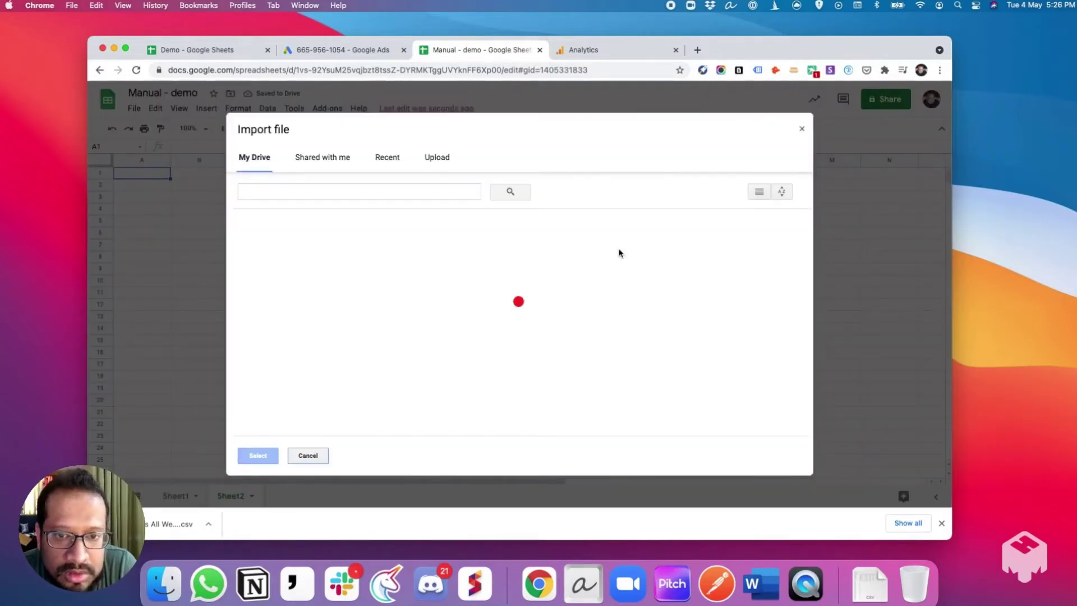
{"action": "left_click", "coordinate": [436, 157]}
{"action": "left_click", "coordinate": [519, 323]}
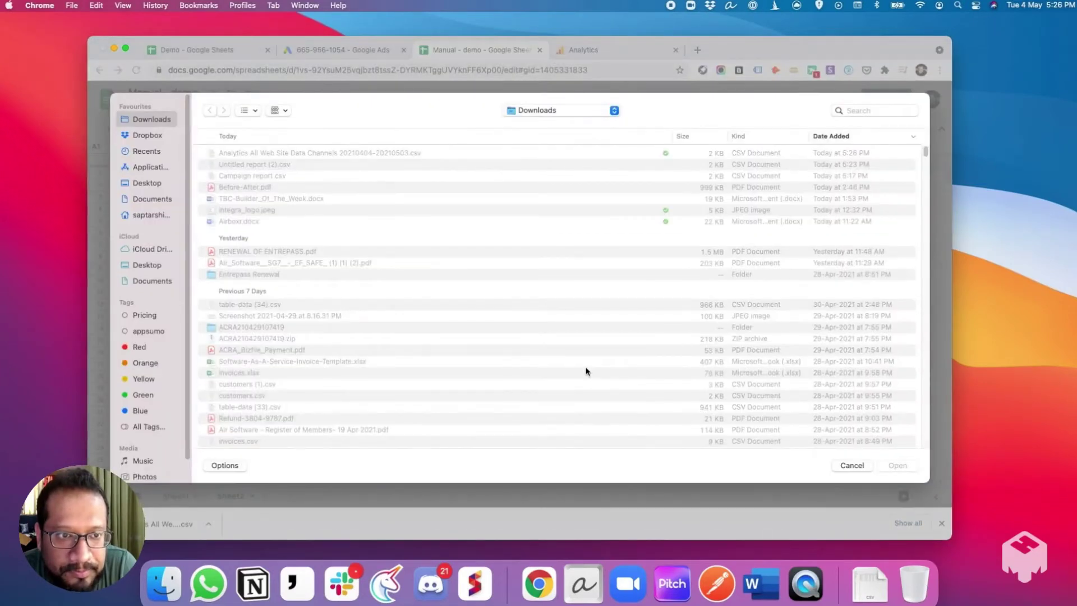
{"action": "double_click", "coordinate": [264, 153]}
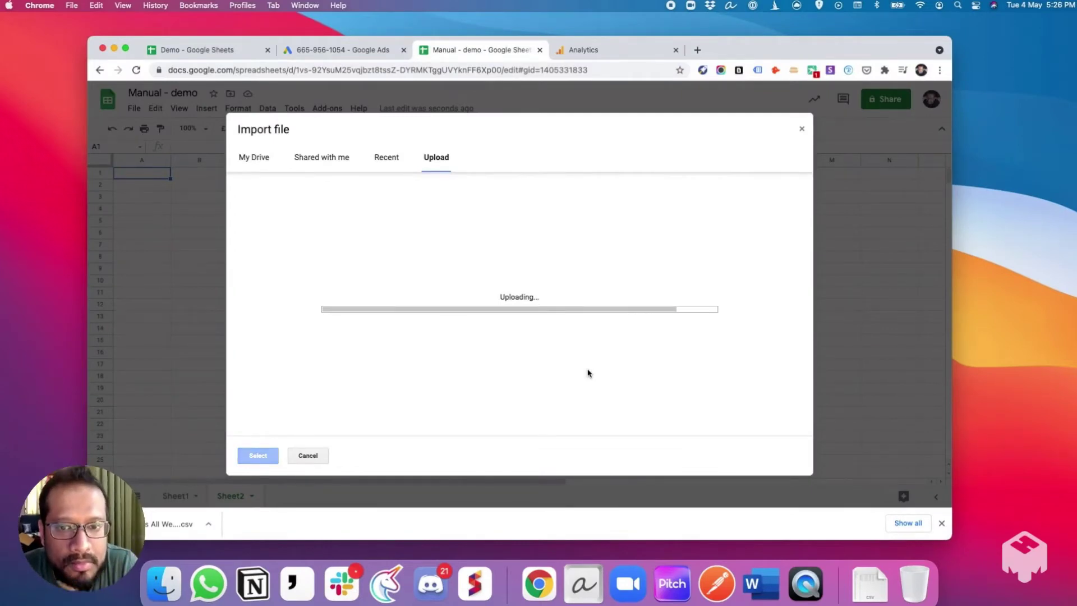
{"action": "left_click", "coordinate": [420, 300]}
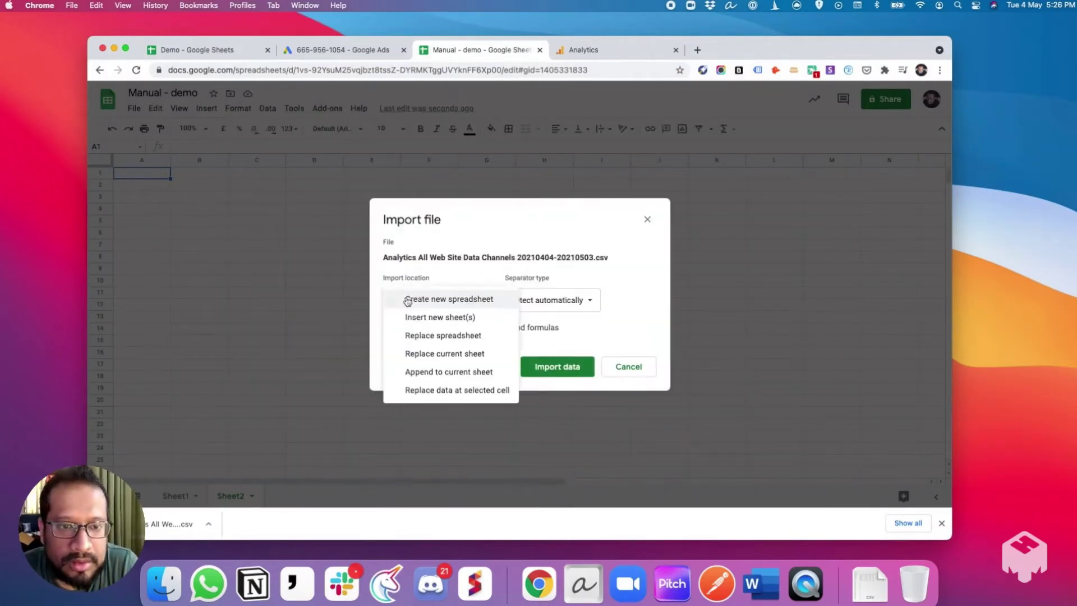
{"action": "left_click", "coordinate": [415, 353]}
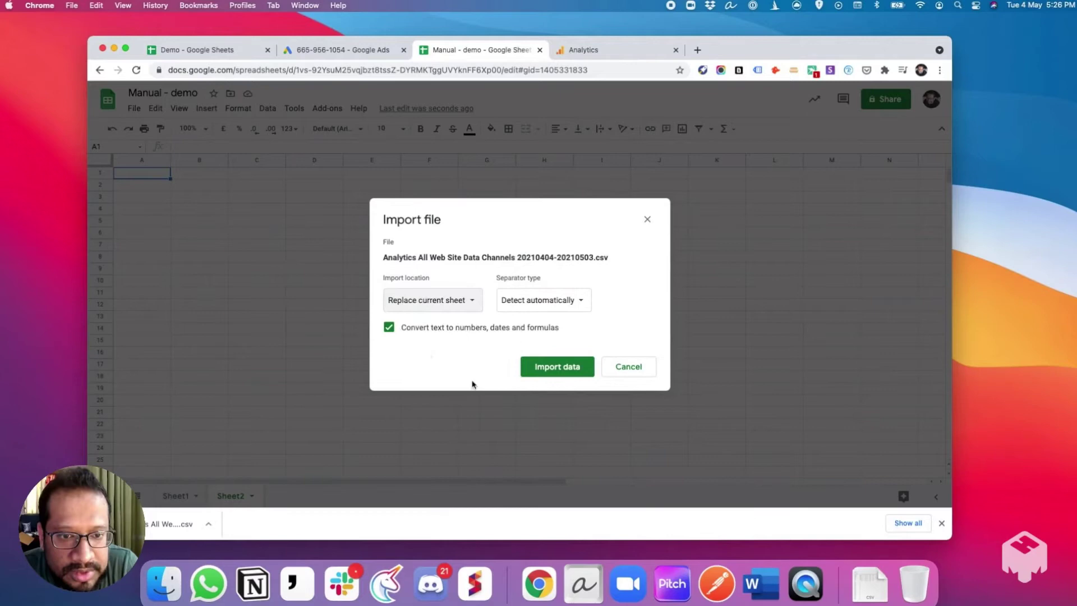
{"action": "left_click", "coordinate": [550, 369]}
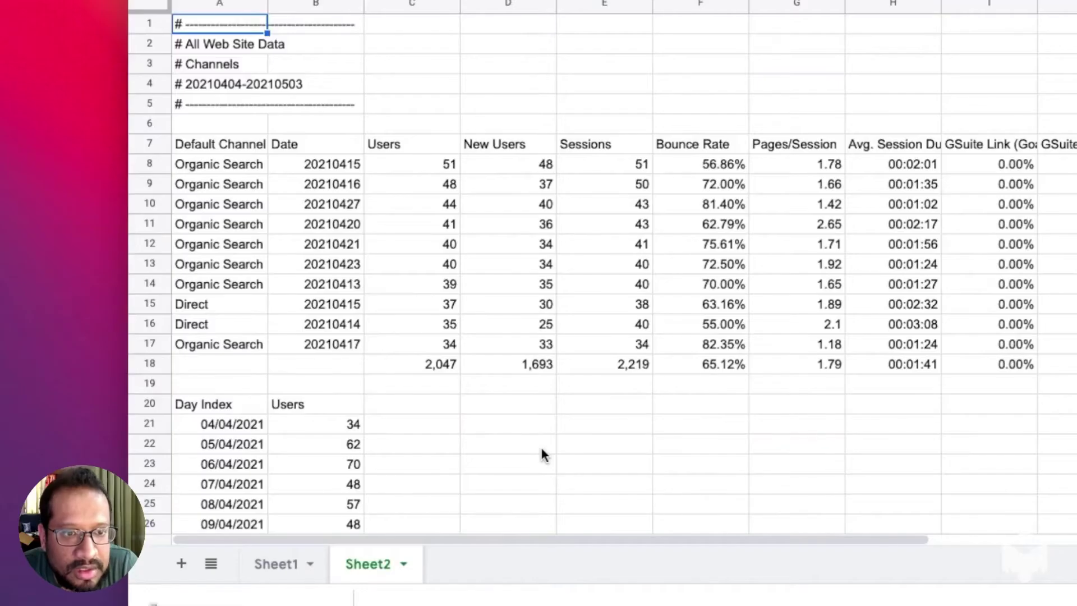
{"action": "scroll", "coordinate": [542, 454], "scroll_direction": "down", "scroll_amount": 5}
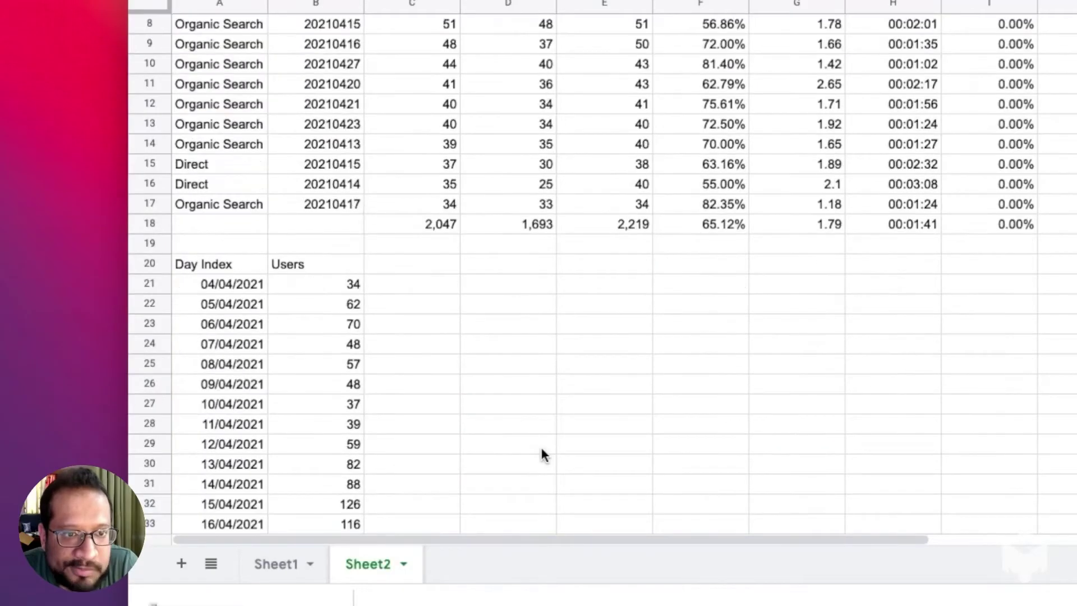
{"action": "scroll", "coordinate": [542, 455], "scroll_direction": "down", "scroll_amount": 10}
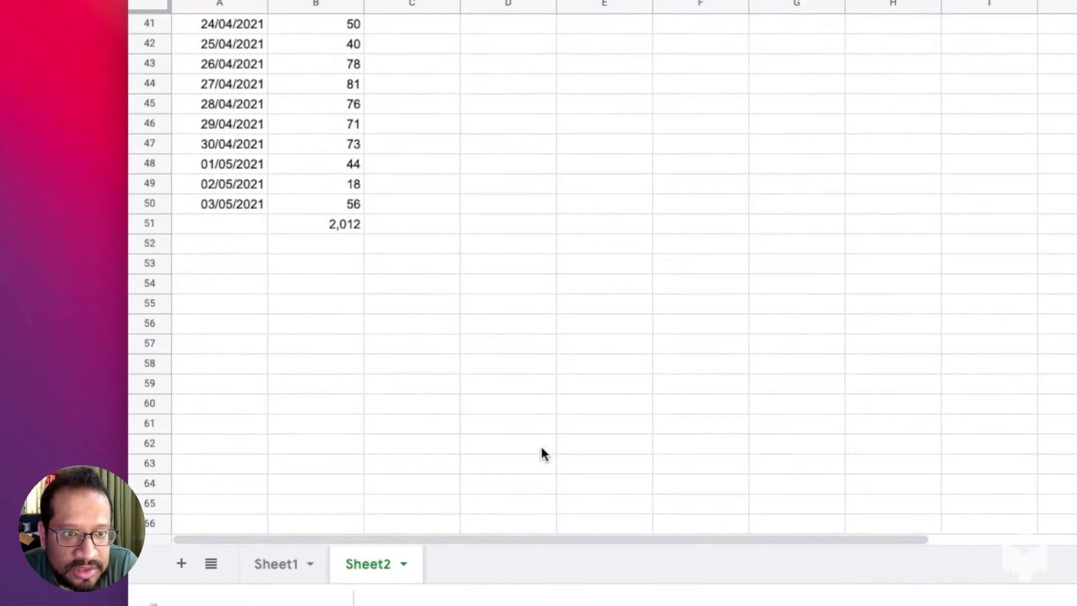
{"action": "scroll", "coordinate": [542, 455], "scroll_direction": "up", "scroll_amount": 4}
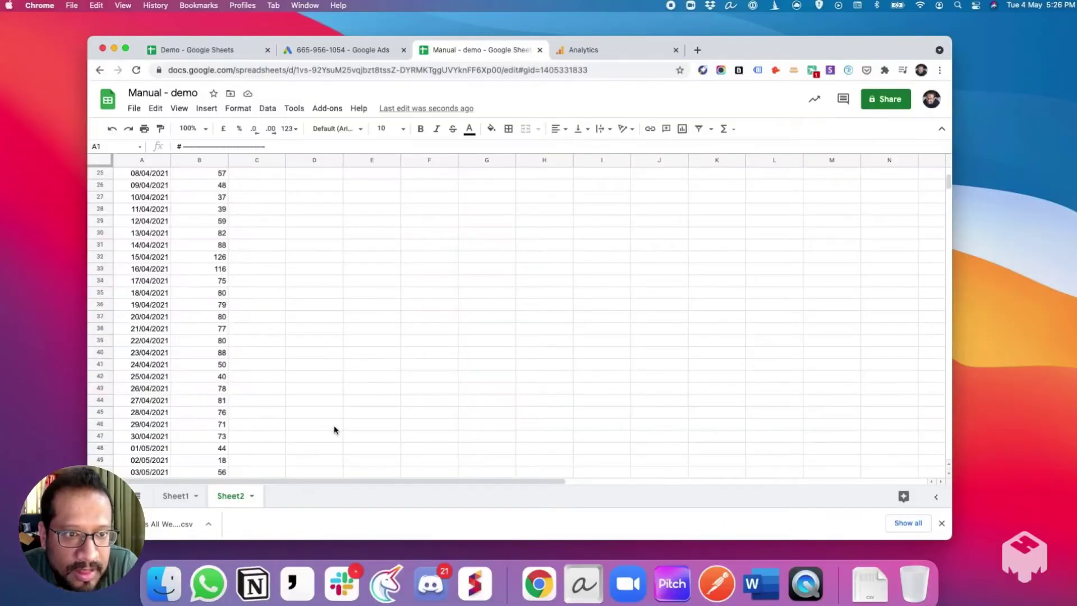
{"action": "scroll", "coordinate": [335, 428], "scroll_direction": "up", "scroll_amount": 10}
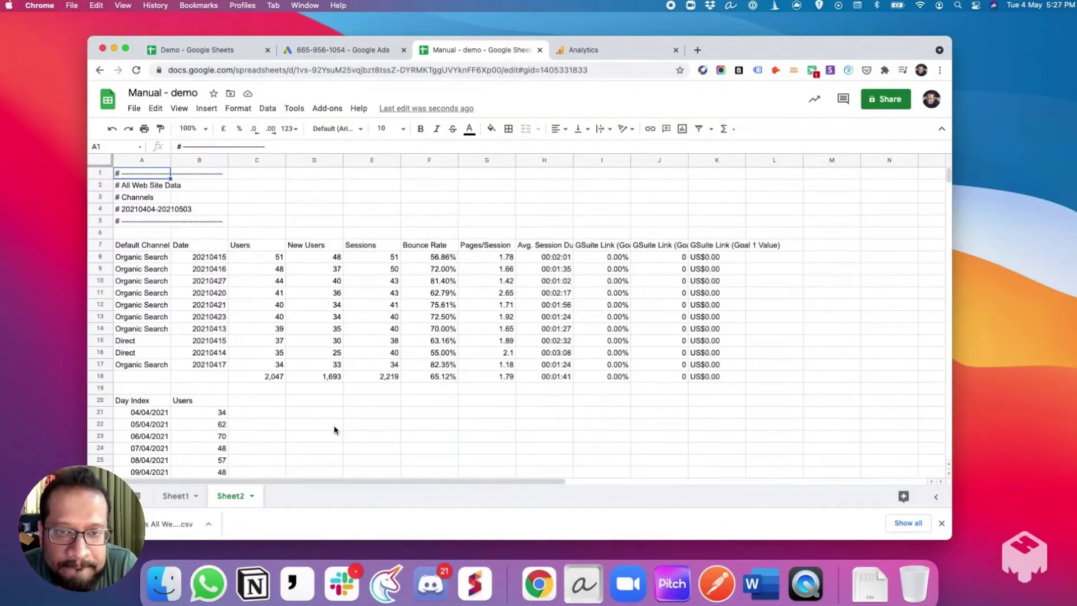
Switch to the Analytics Channels report and set its table to show 250 rows
{"action": "left_click", "coordinate": [580, 51]}
{"action": "scroll", "coordinate": [681, 476], "scroll_direction": "down", "scroll_amount": 10}
{"action": "scroll", "coordinate": [682, 475], "scroll_direction": "up", "scroll_amount": 10}
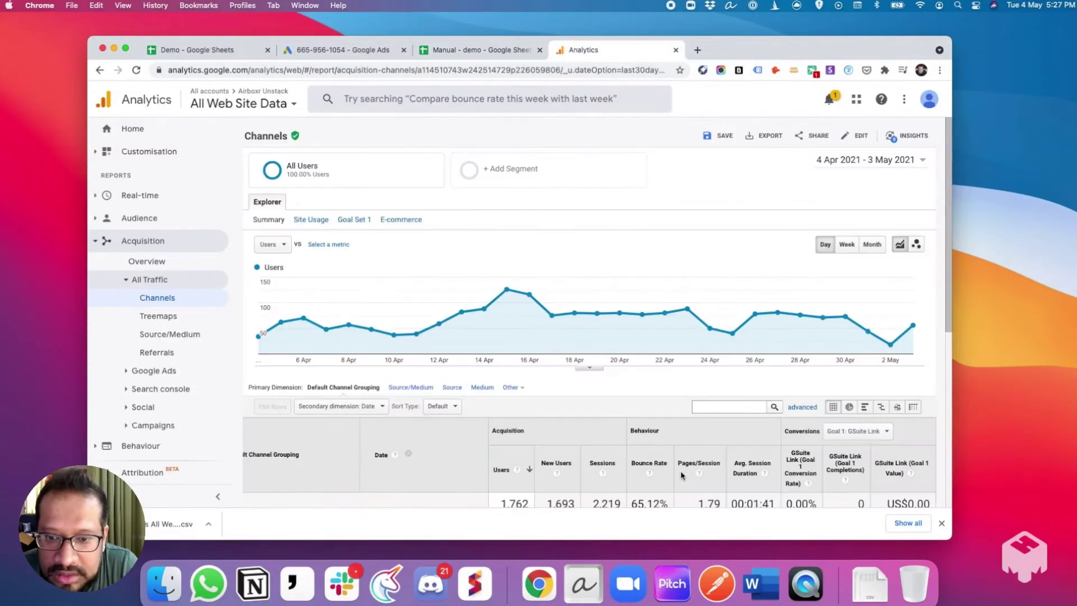
{"action": "scroll", "coordinate": [682, 476], "scroll_direction": "down", "scroll_amount": 10}
{"action": "left_click", "coordinate": [808, 441]}
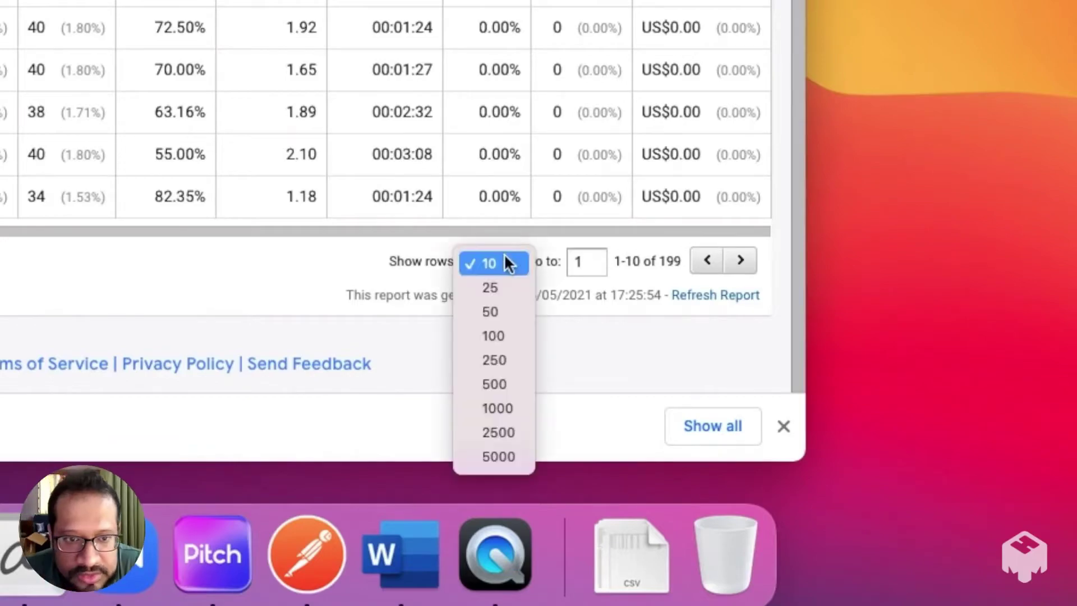
{"action": "left_click", "coordinate": [508, 360]}
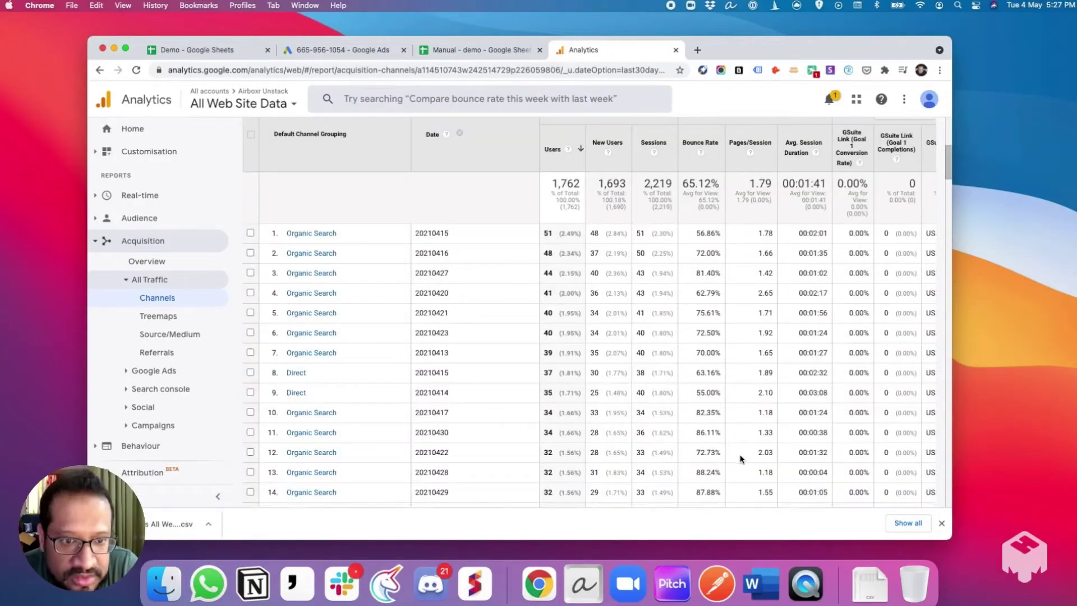
{"action": "scroll", "coordinate": [740, 459], "scroll_direction": "down", "scroll_amount": 10}
{"action": "scroll", "coordinate": [740, 459], "scroll_direction": "up", "scroll_amount": 20}
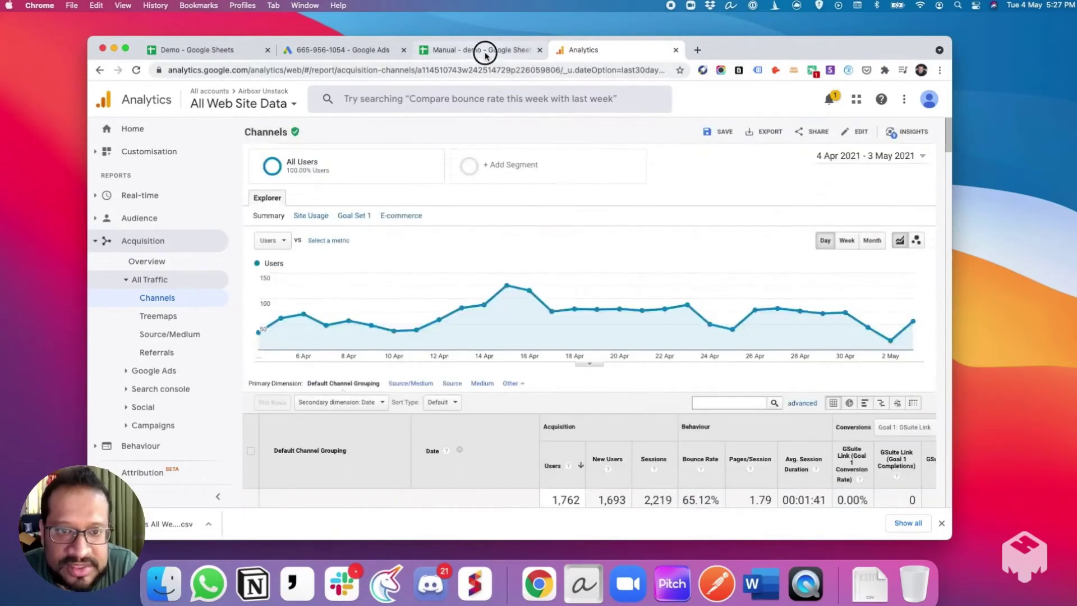
Clear all imported contents from Sheet2 of the Manual - demo spreadsheet
{"action": "left_click", "coordinate": [485, 54]}
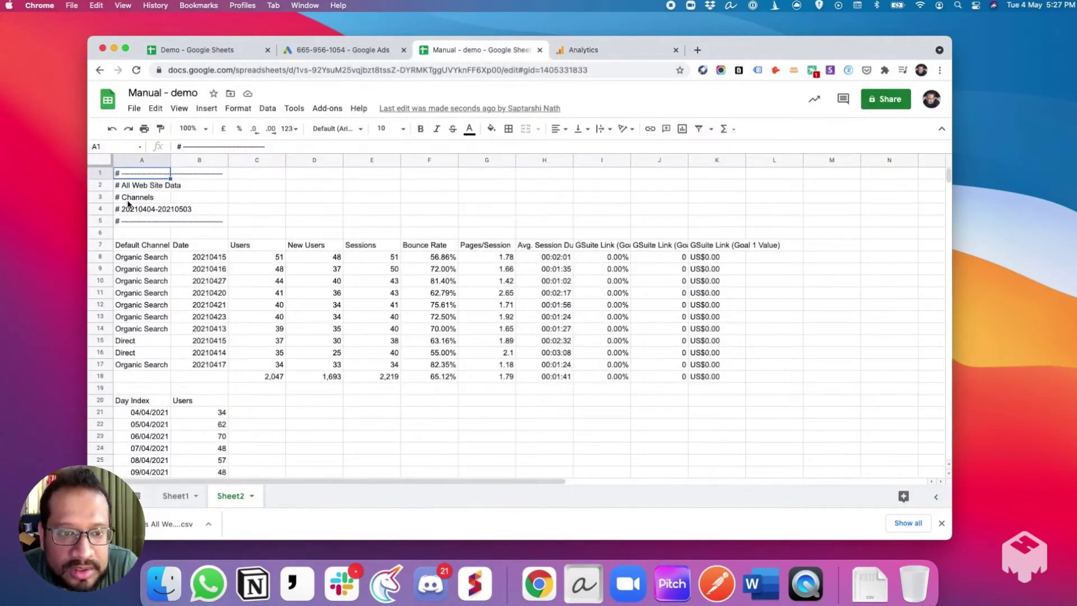
{"action": "left_click", "coordinate": [99, 162]}
{"action": "key", "text": "Delete"}
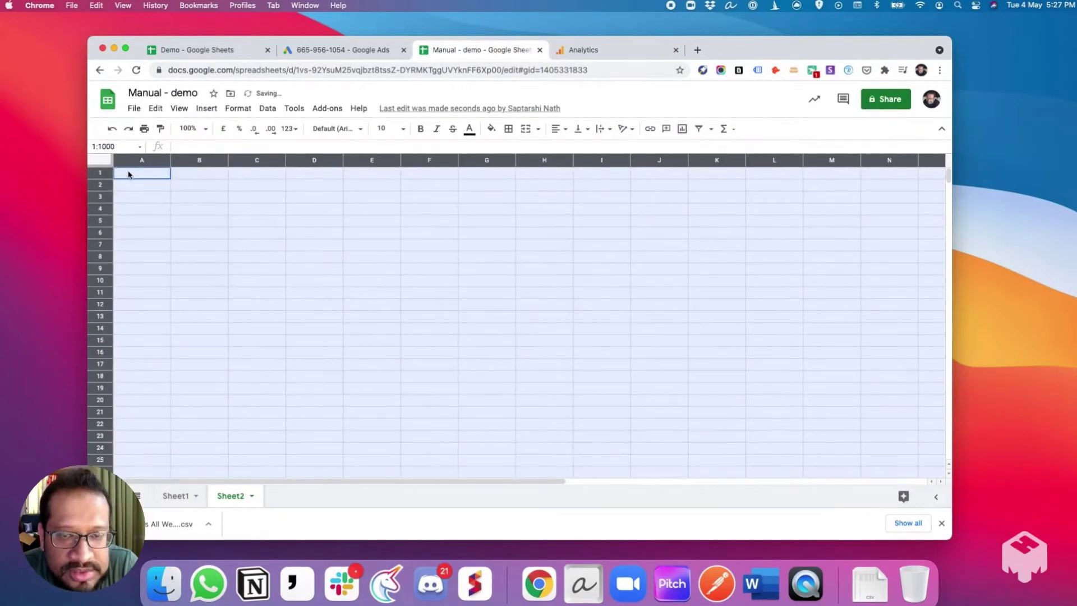
{"action": "left_click", "coordinate": [131, 177]}
Switch to Analytics and export the expanded Channels report to Google Sheets
{"action": "left_click", "coordinate": [571, 52]}
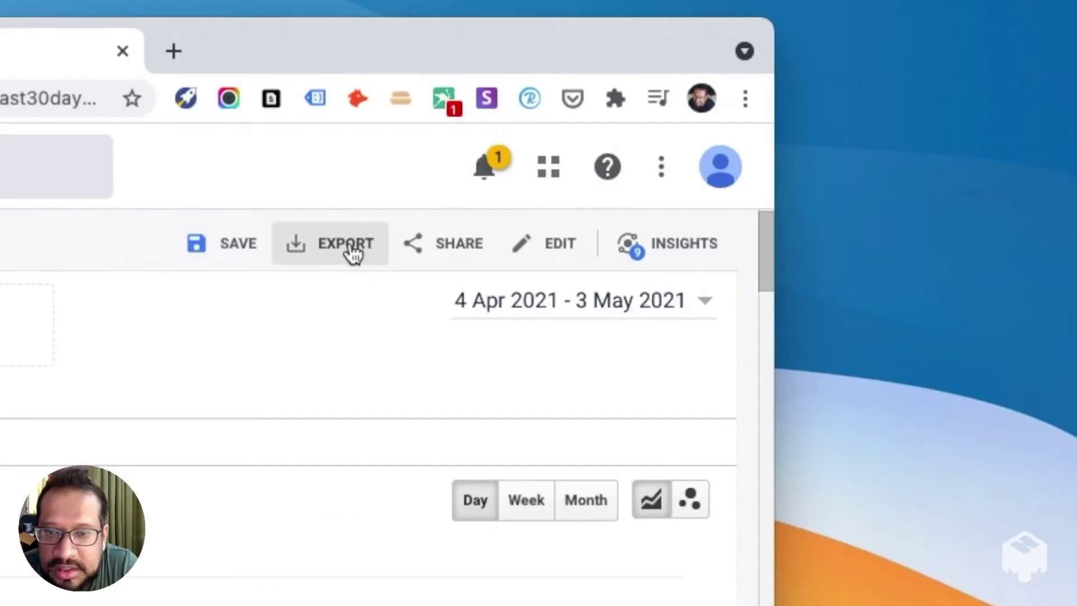
{"action": "left_click", "coordinate": [769, 134]}
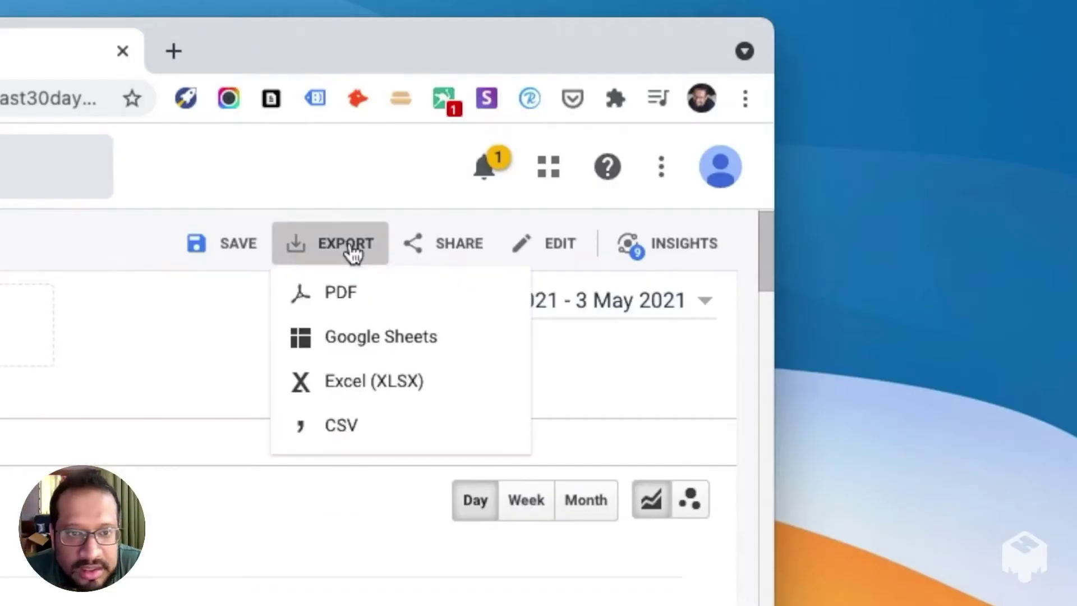
{"action": "left_click", "coordinate": [390, 341]}
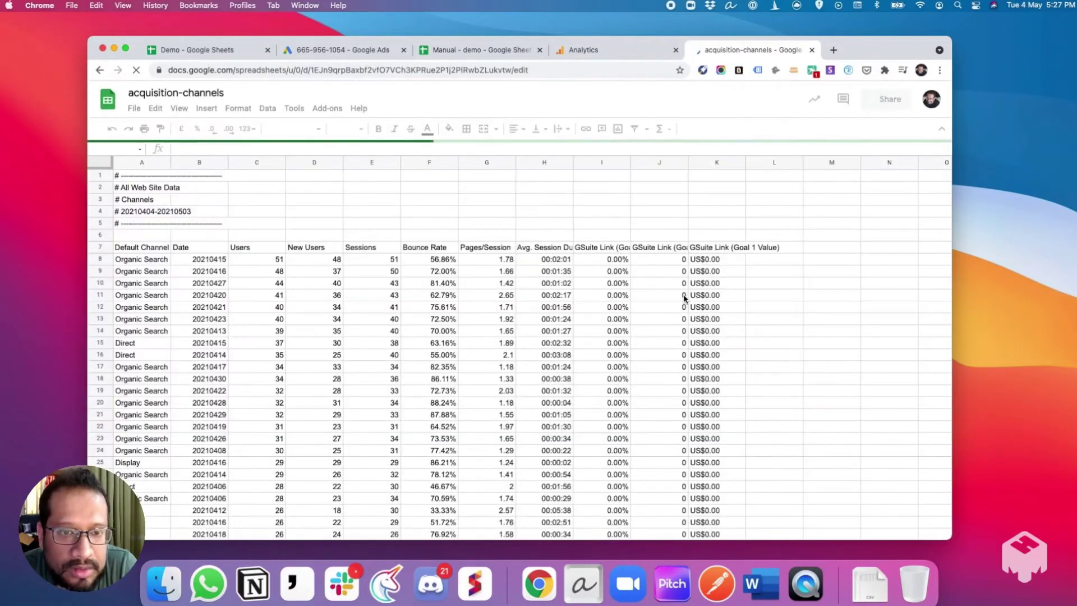
Copy the table A7:K206, headers included, from acquisition-channels and paste it into Sheet2 of Manual - demo starting at A1
{"action": "scroll", "coordinate": [342, 340], "scroll_direction": "down", "scroll_amount": 15}
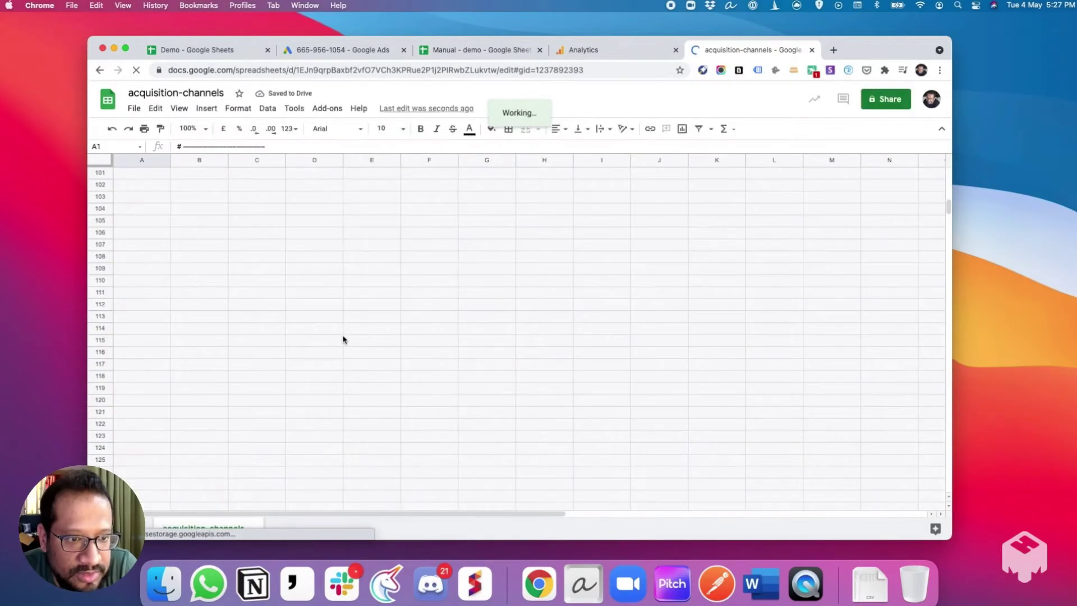
{"action": "scroll", "coordinate": [342, 339], "scroll_direction": "up", "scroll_amount": 20}
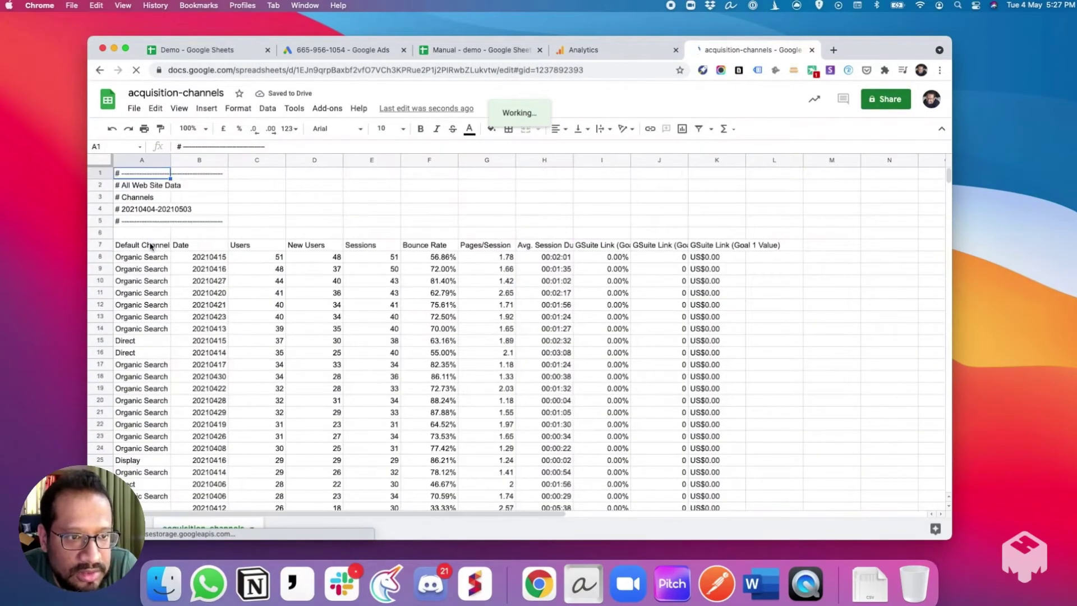
{"action": "left_click", "coordinate": [151, 246]}
{"action": "key", "text": "super+shift+Right"}
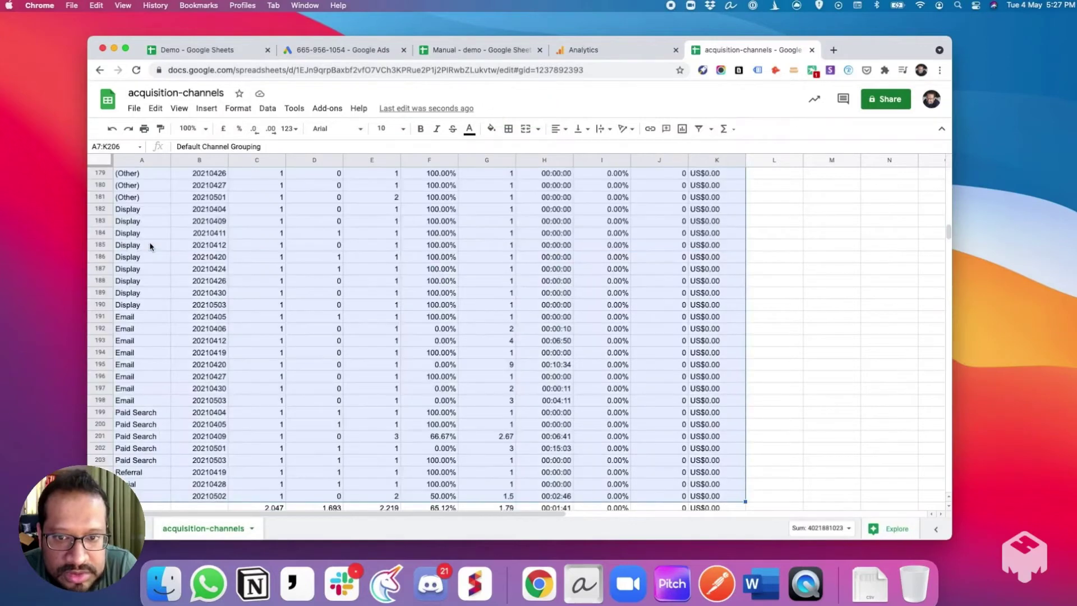
{"action": "key", "text": "super+shift+Down"}
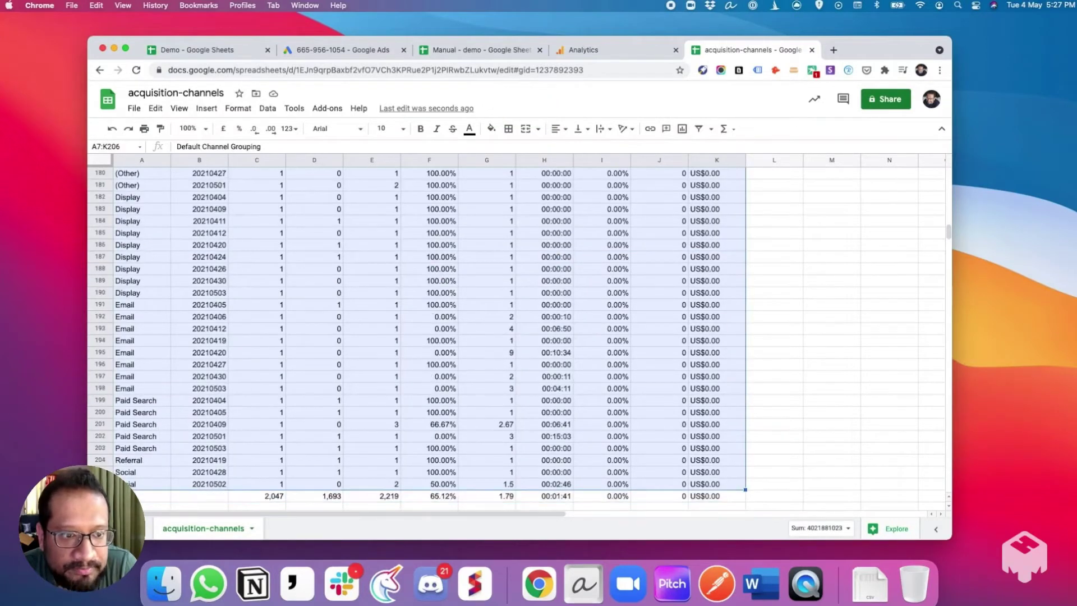
{"action": "key", "text": "super+c"}
{"action": "left_click", "coordinate": [473, 50]}
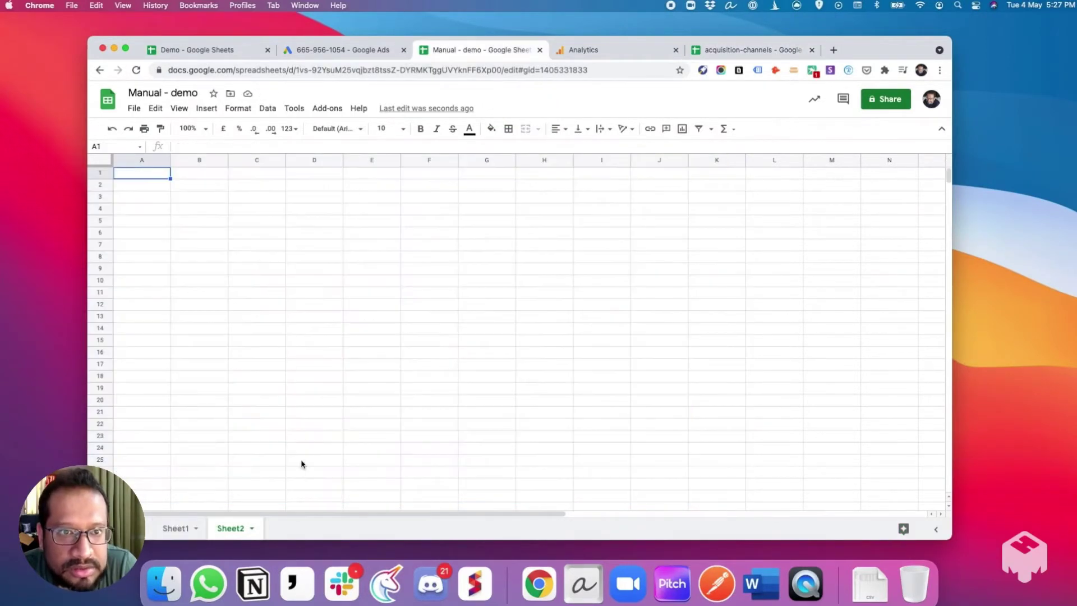
{"action": "key", "text": "super+v"}
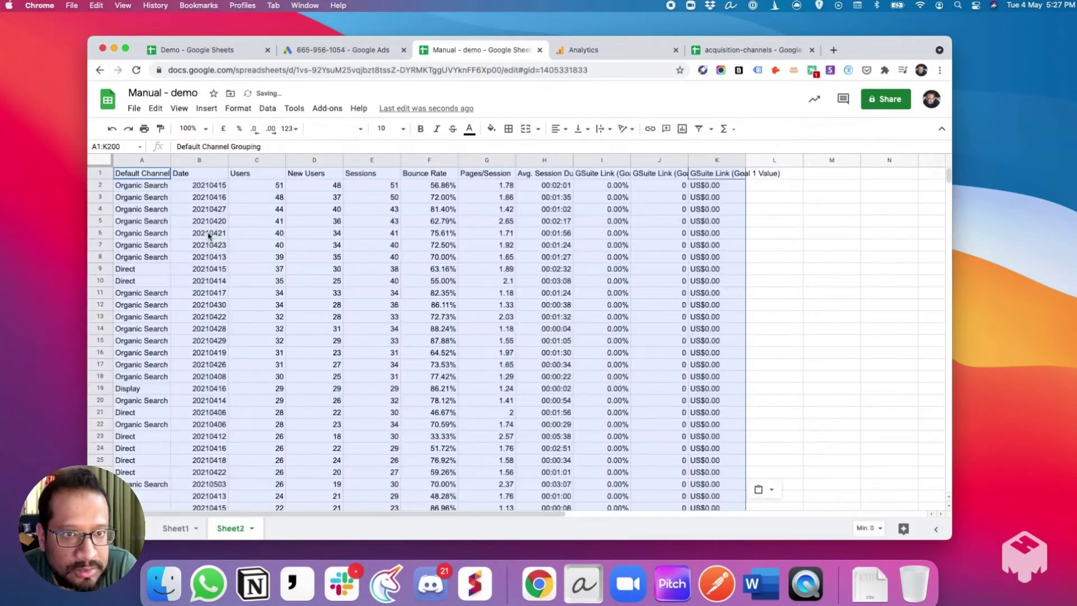
Rename Sheet2 as "Google Analytics" and Sheet1 as "Google Ads"
{"action": "double_click", "coordinate": [234, 529]}
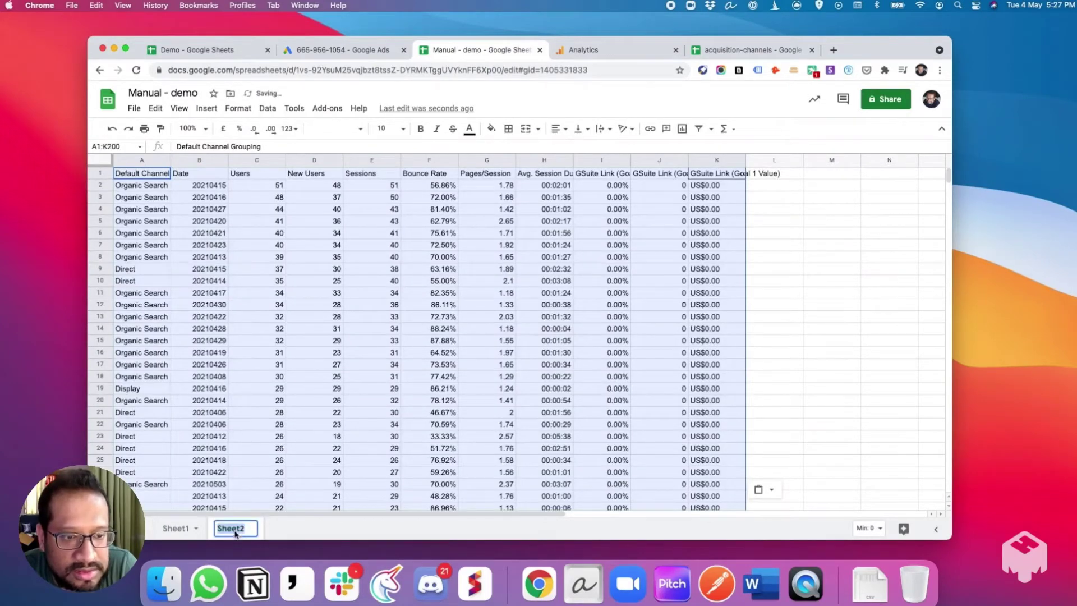
{"action": "type", "text": "Google Analytics"}
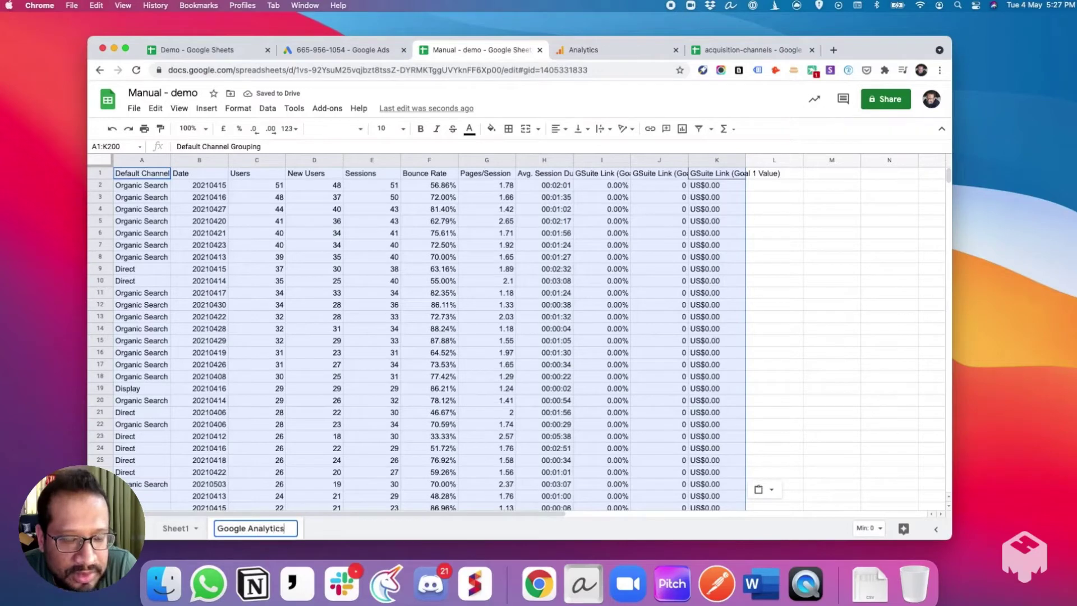
{"action": "key", "text": "Return"}
{"action": "double_click", "coordinate": [171, 529]}
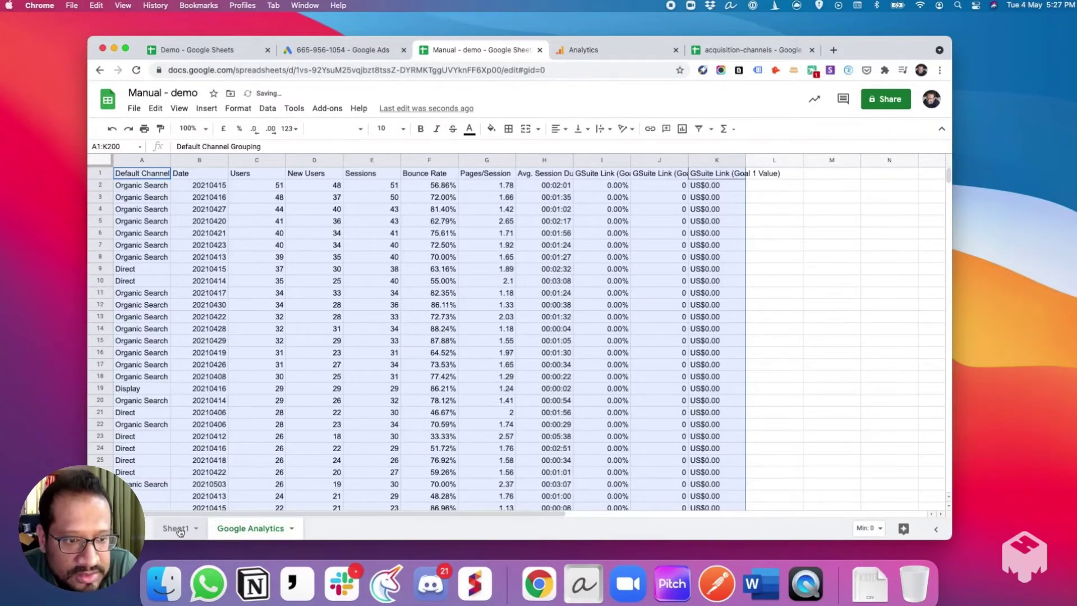
{"action": "type", "text": "Google Ads"}
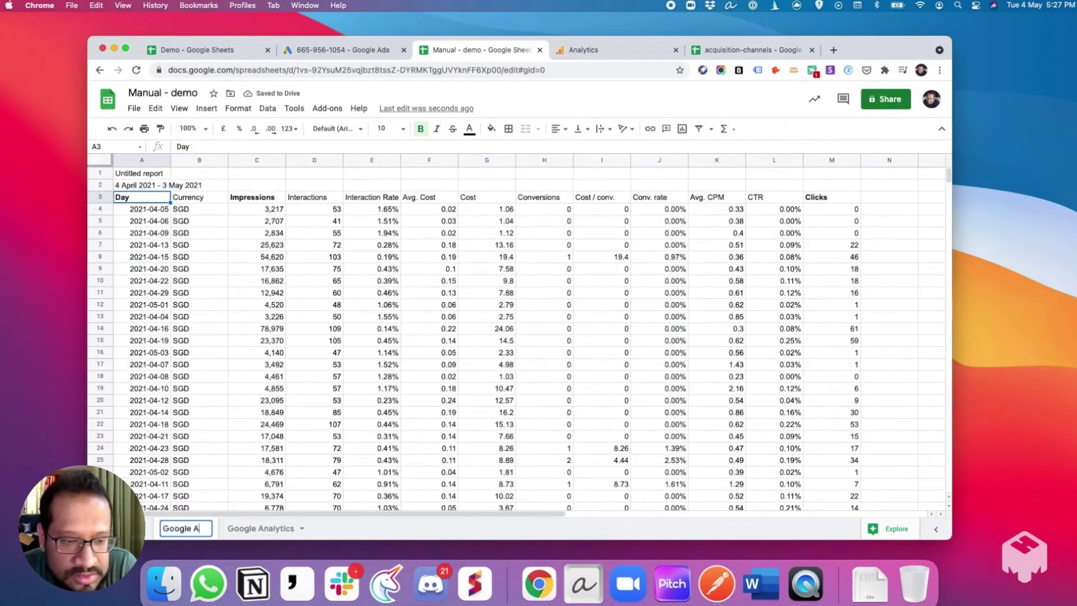
{"action": "key", "text": "Return"}
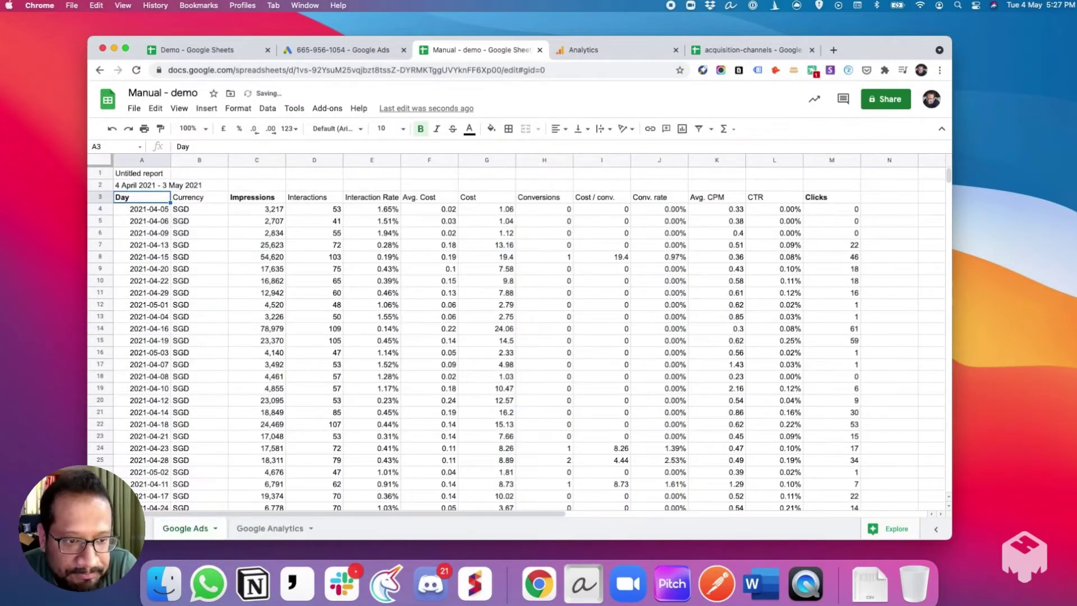
Add a new sheet to Manual - demo and paste in the Day, sum Impressions, sum Clicks, Users and Sessions headers from the Demo spreadsheet
{"action": "left_click", "coordinate": [205, 49]}
{"action": "mouse_move", "coordinate": [353, 173]}
{"action": "left_mouse_down"}
{"action": "mouse_move", "coordinate": [163, 173]}
{"action": "mouse_move", "coordinate": [366, 174]}
{"action": "left_mouse_up"}
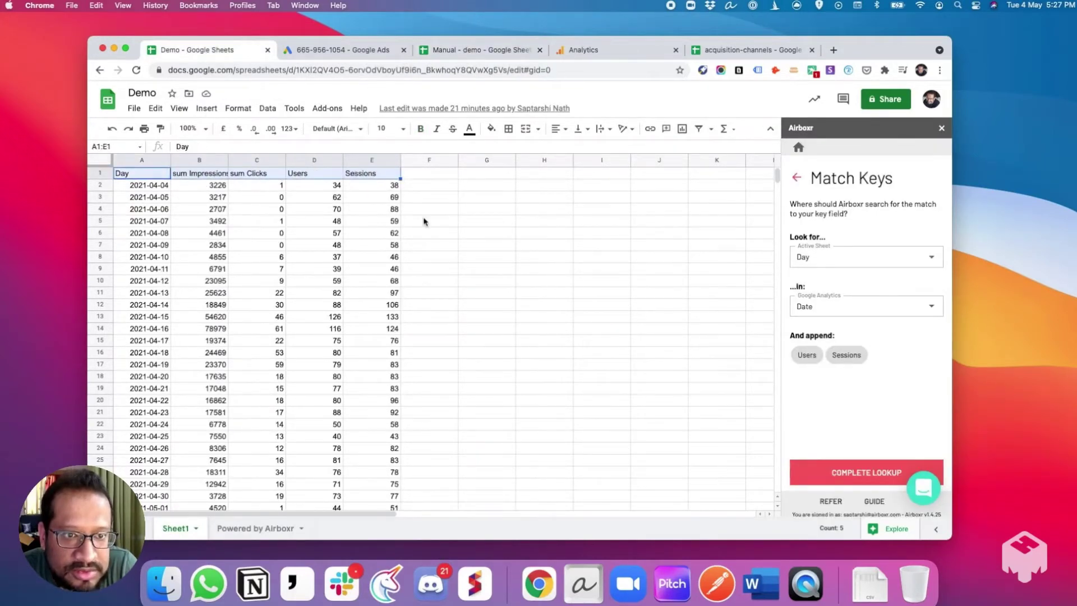
{"action": "left_click", "coordinate": [730, 51]}
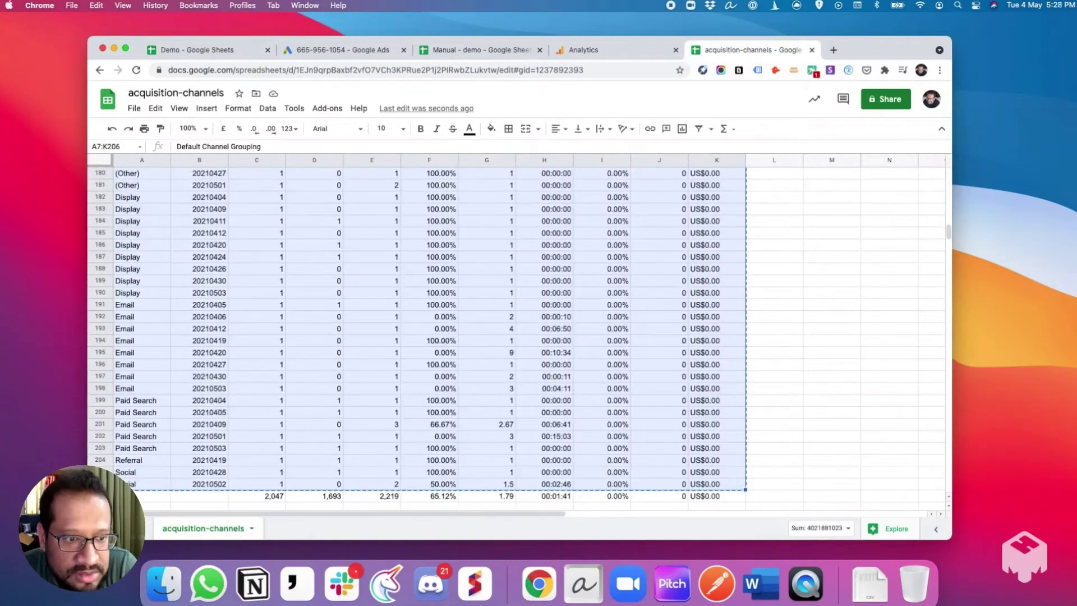
{"action": "left_click", "coordinate": [481, 49]}
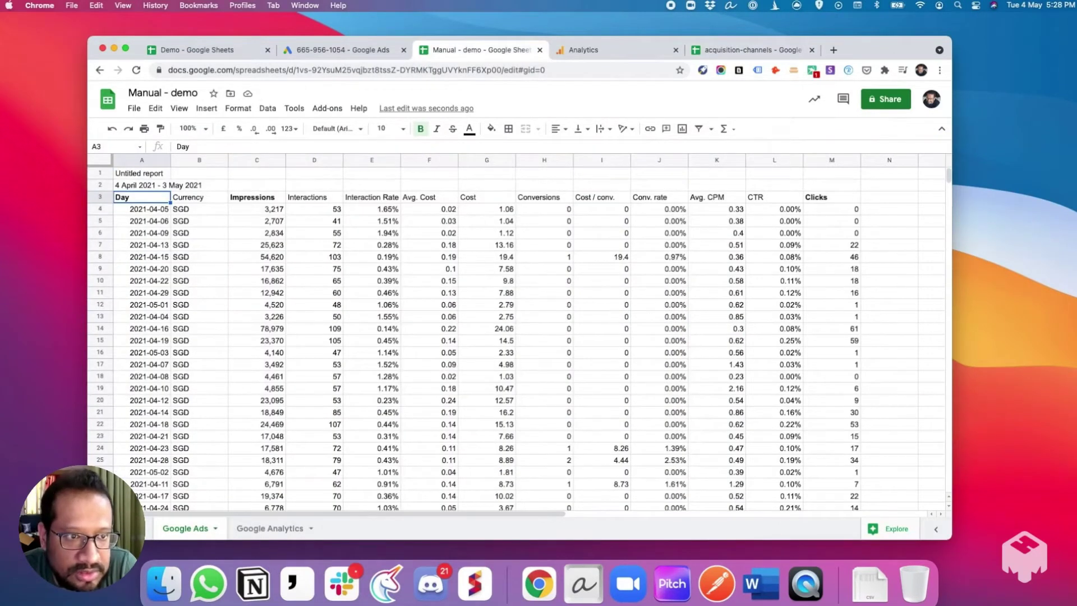
{"action": "left_click", "coordinate": [101, 529]}
{"action": "key", "text": "ctrl+v"}
{"action": "left_click", "coordinate": [267, 347]}
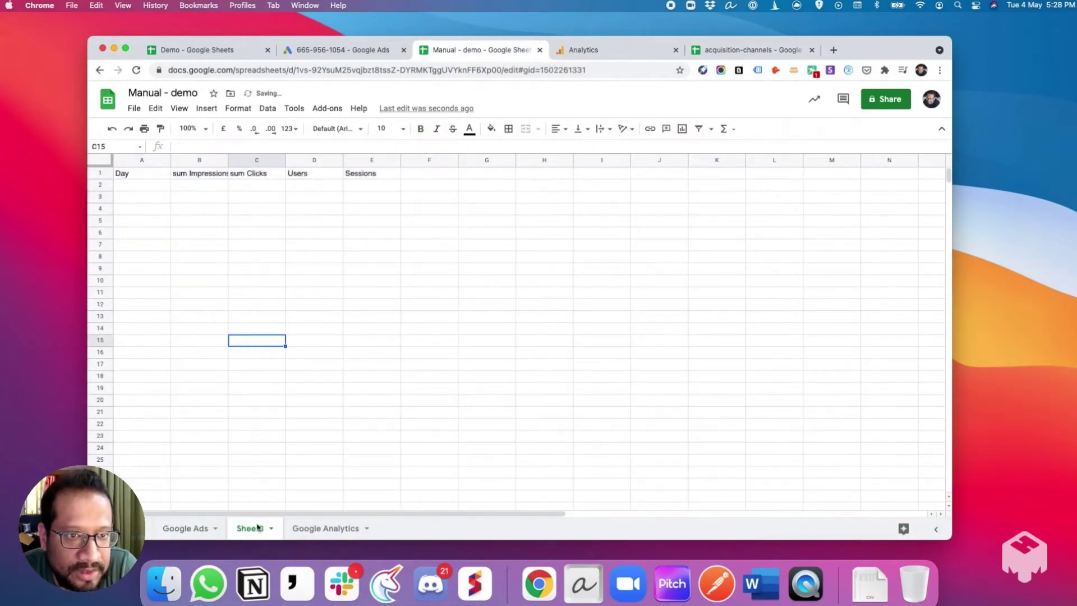
Copy the Day values A4:A33 from the Google Ads sheet and paste them under the Day header in Sheet3, starting at A2
{"action": "left_click", "coordinate": [182, 528]}
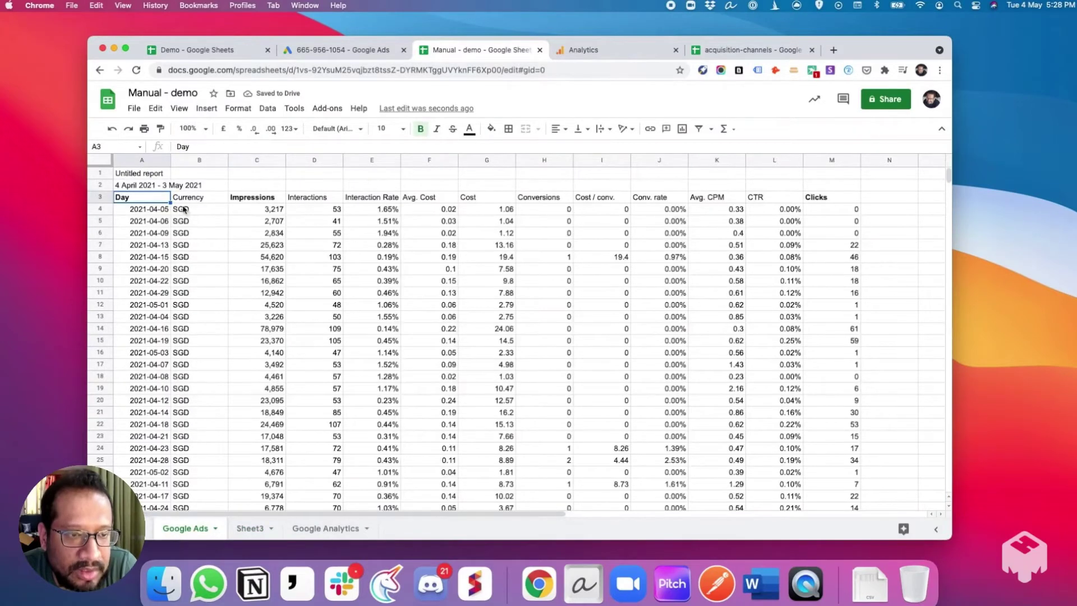
{"action": "left_click", "coordinate": [156, 215]}
{"action": "key", "text": "ctrl+shift+Down"}
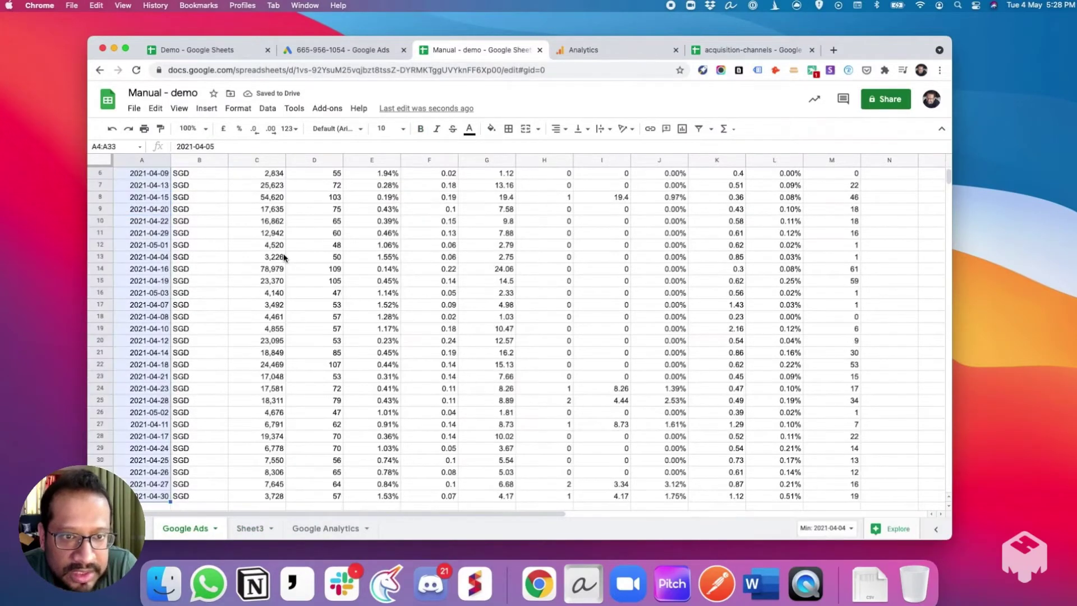
{"action": "left_click", "coordinate": [250, 529]}
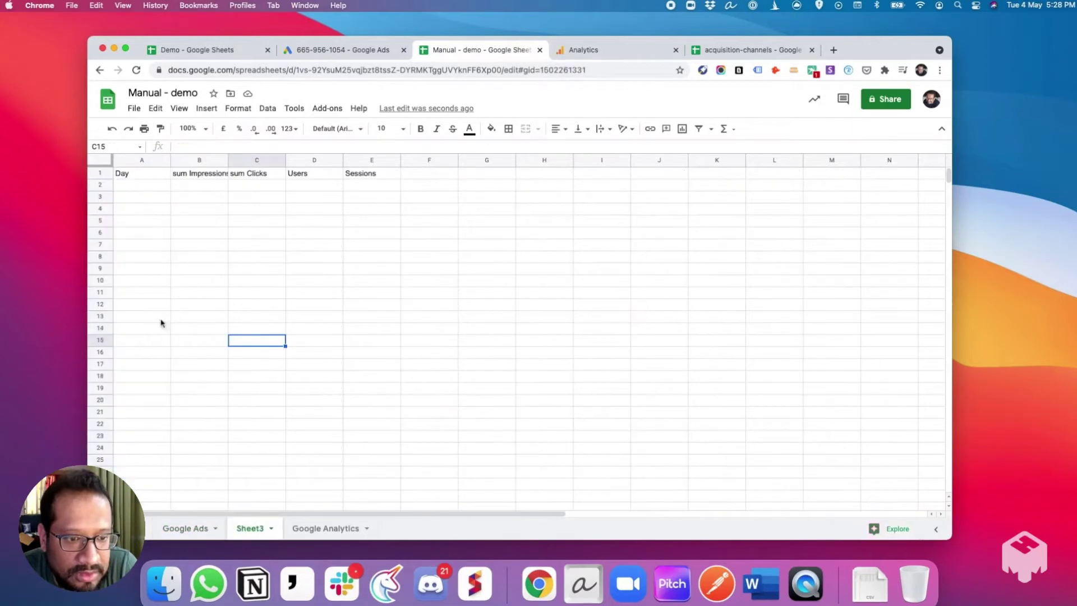
{"action": "left_click", "coordinate": [147, 189]}
{"action": "key", "text": "cmd+v"}
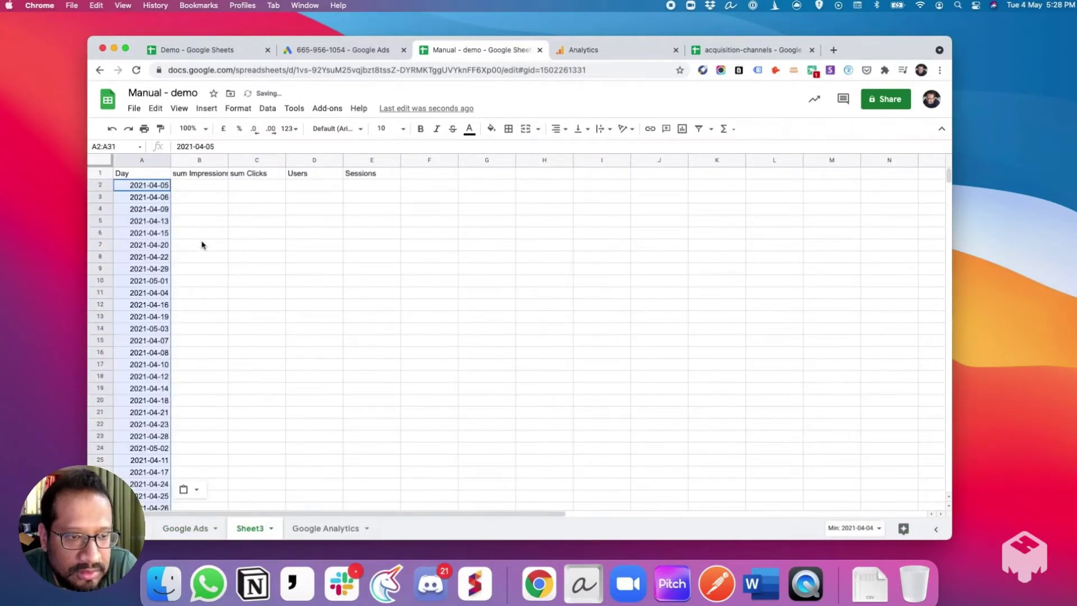
{"action": "left_click", "coordinate": [203, 245]}
Try the standard Date number format on cell B2 of the Google Analytics sheet, and undo it
{"action": "left_click", "coordinate": [332, 528]}
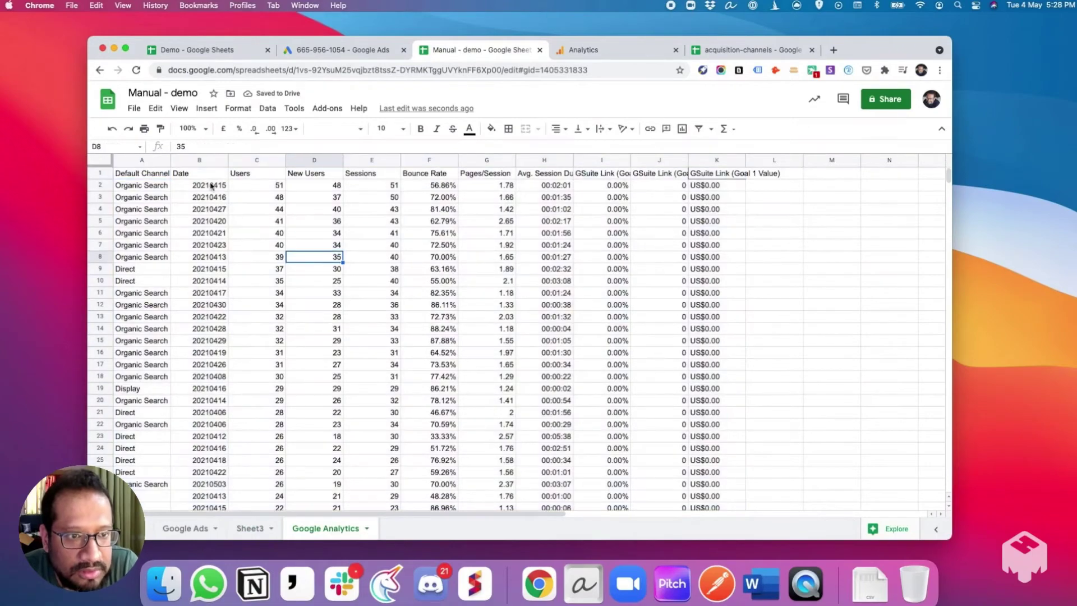
{"action": "left_click", "coordinate": [211, 186]}
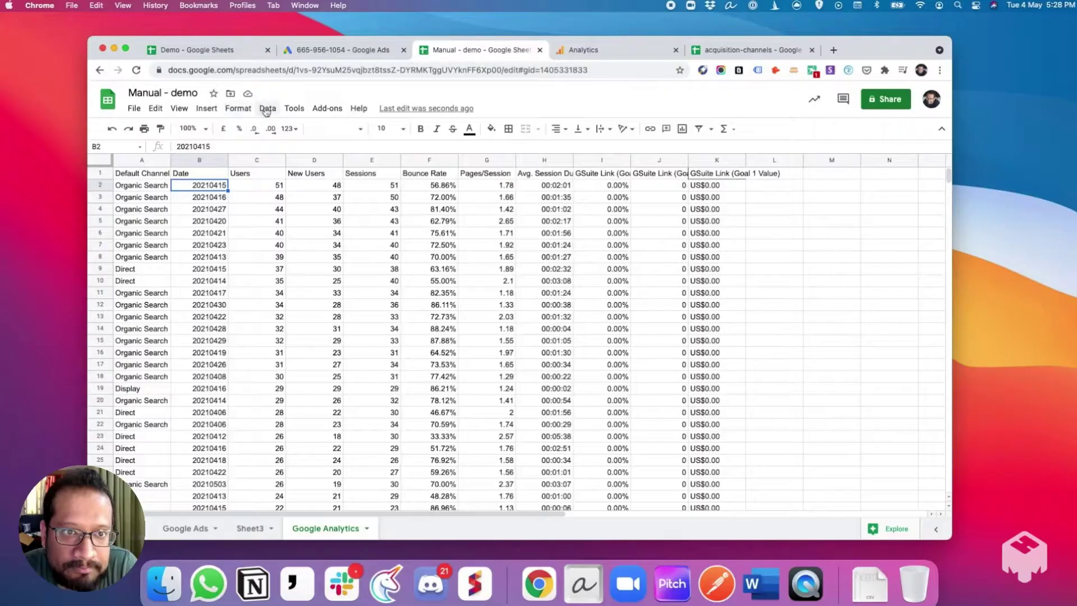
{"action": "left_click", "coordinate": [267, 109]}
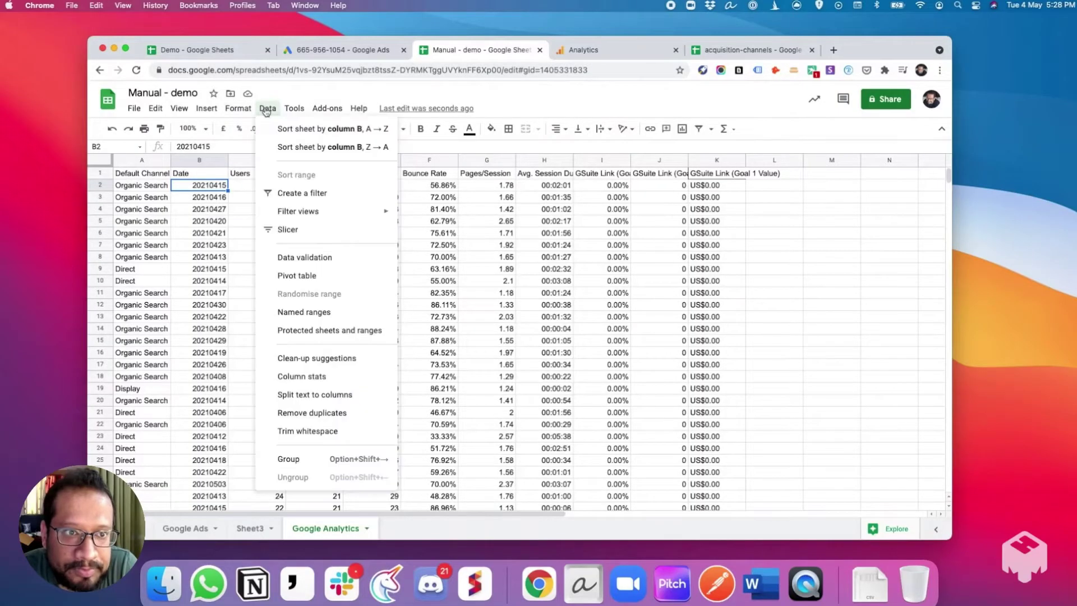
{"action": "left_click", "coordinate": [267, 110]}
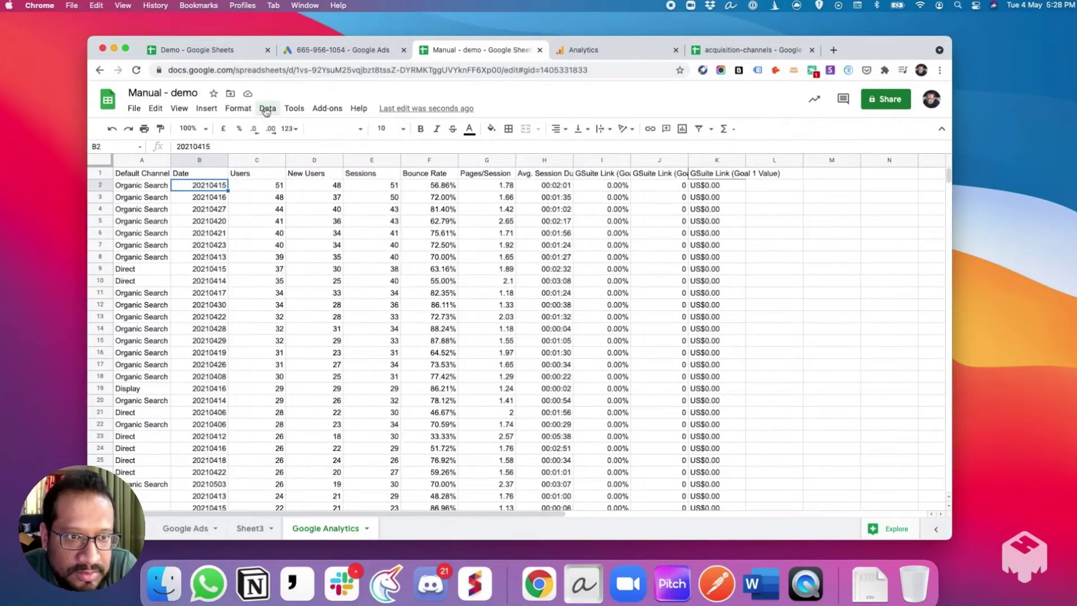
{"action": "left_click", "coordinate": [289, 129]}
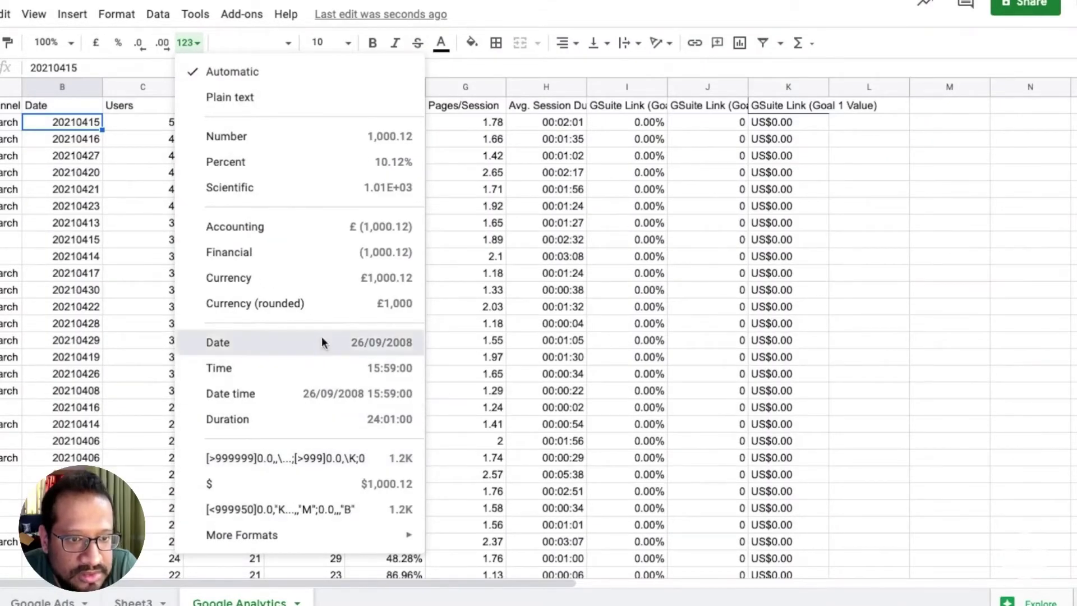
{"action": "left_click", "coordinate": [323, 342]}
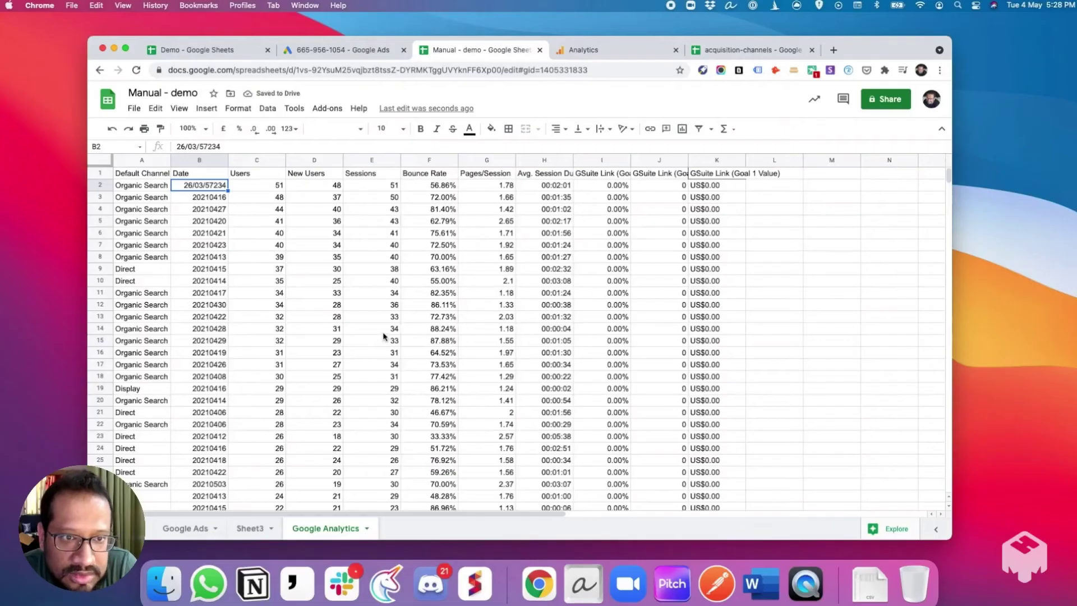
{"action": "key", "text": "super+z"}
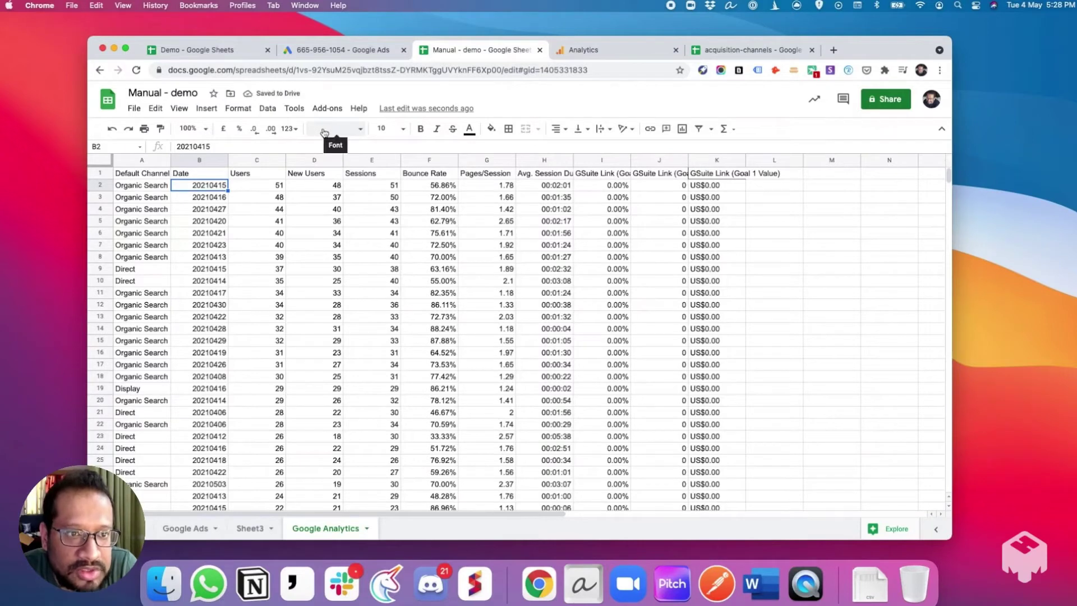
Try the custom year-month-day date format (1930-08-05) on cell B2, and undo it
{"action": "left_click", "coordinate": [290, 128]}
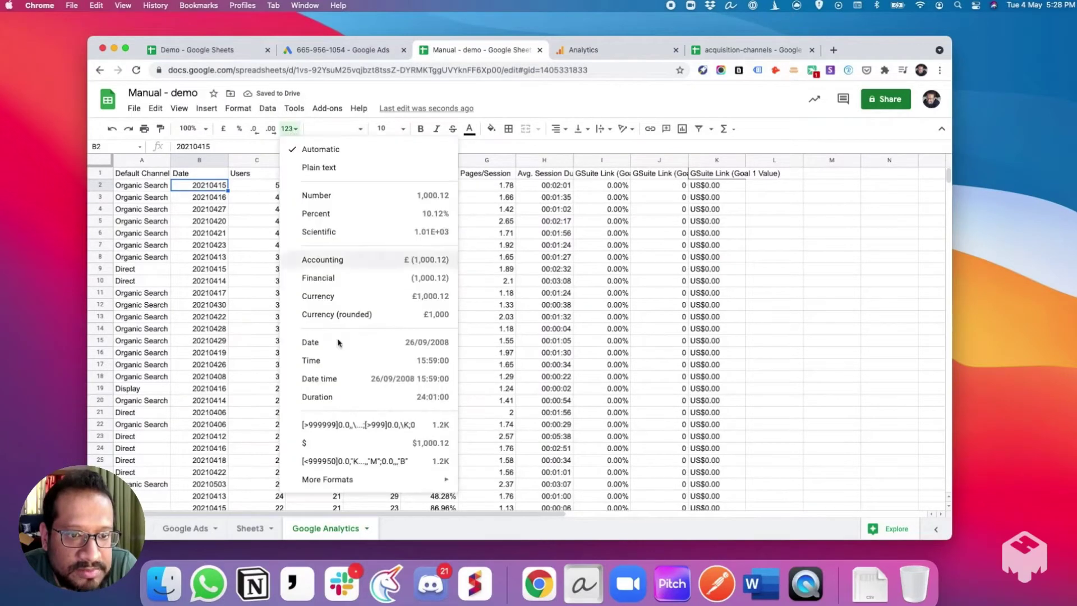
{"action": "mouse_move", "coordinate": [355, 481]}
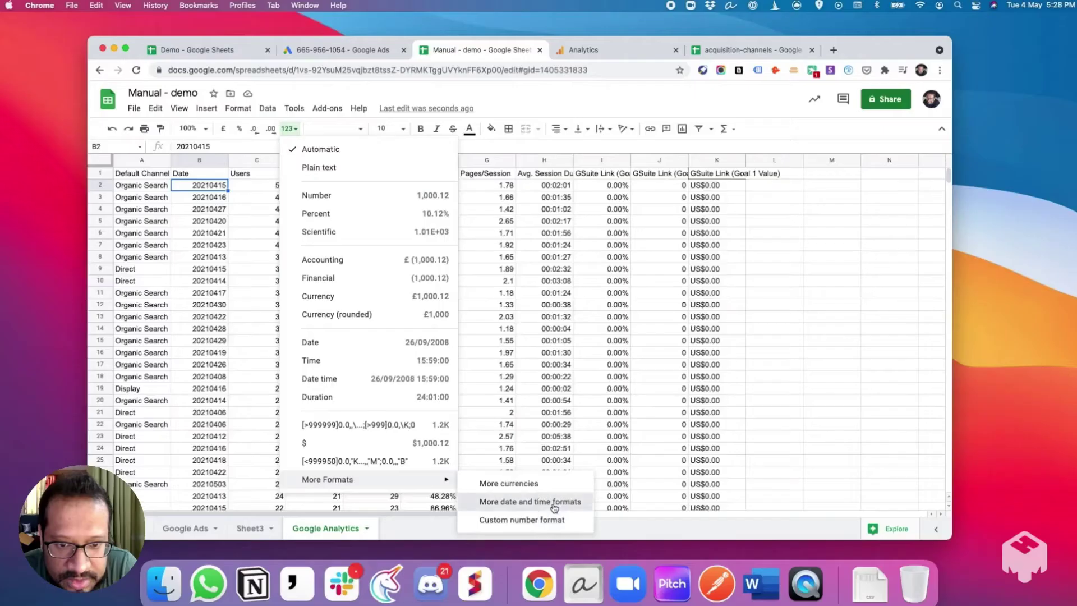
{"action": "left_click", "coordinate": [554, 504]}
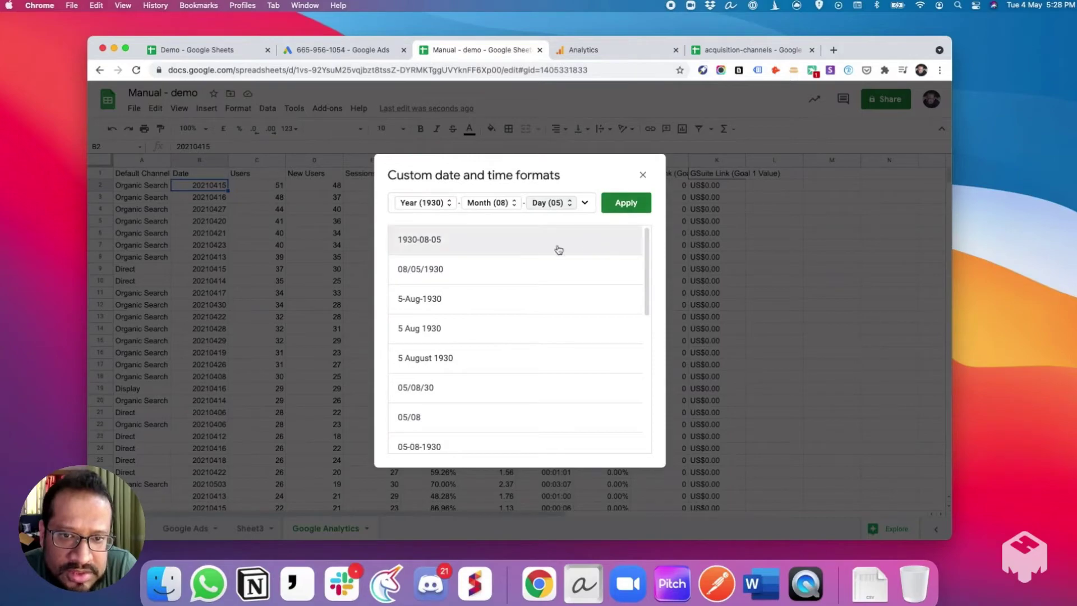
{"action": "left_click", "coordinate": [636, 207]}
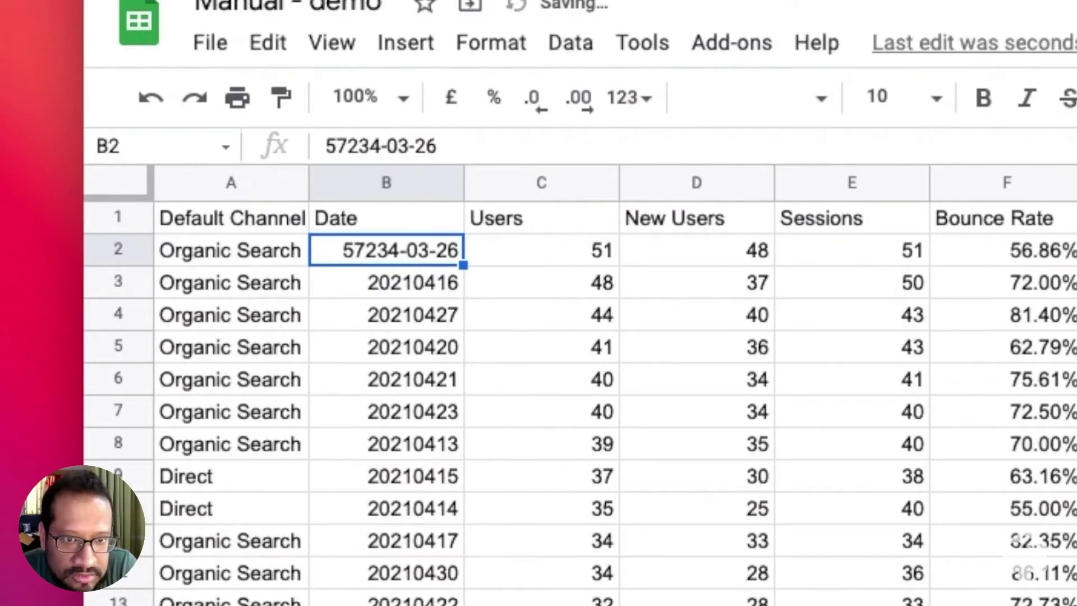
{"action": "key", "text": "super+z"}
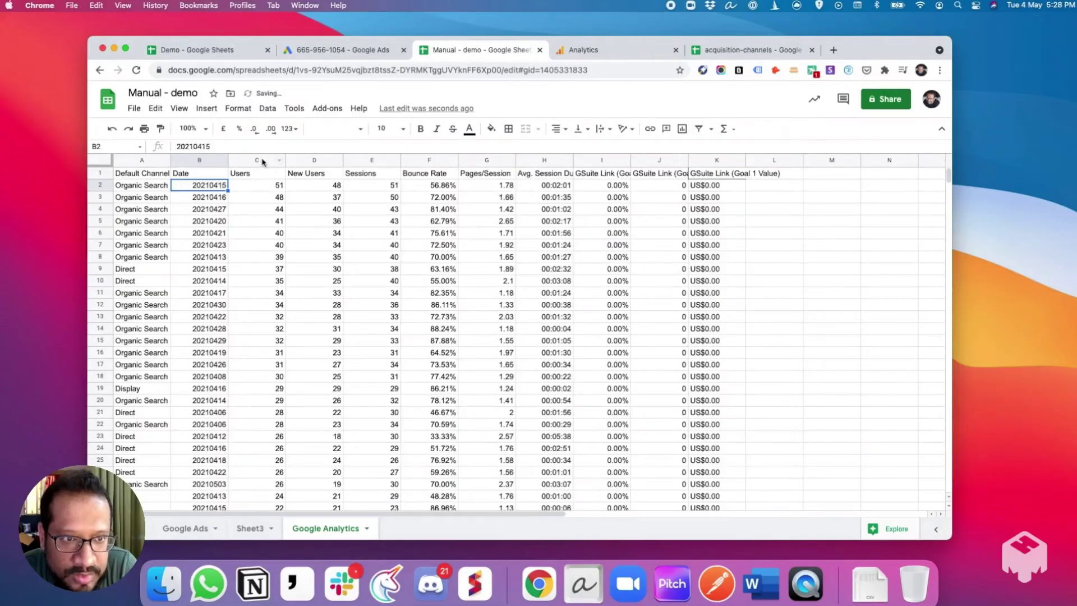
Extract the year from the date in L2 by entering the formula =left(L2, len(L2)-4) in cell M2
{"action": "left_click", "coordinate": [774, 186]}
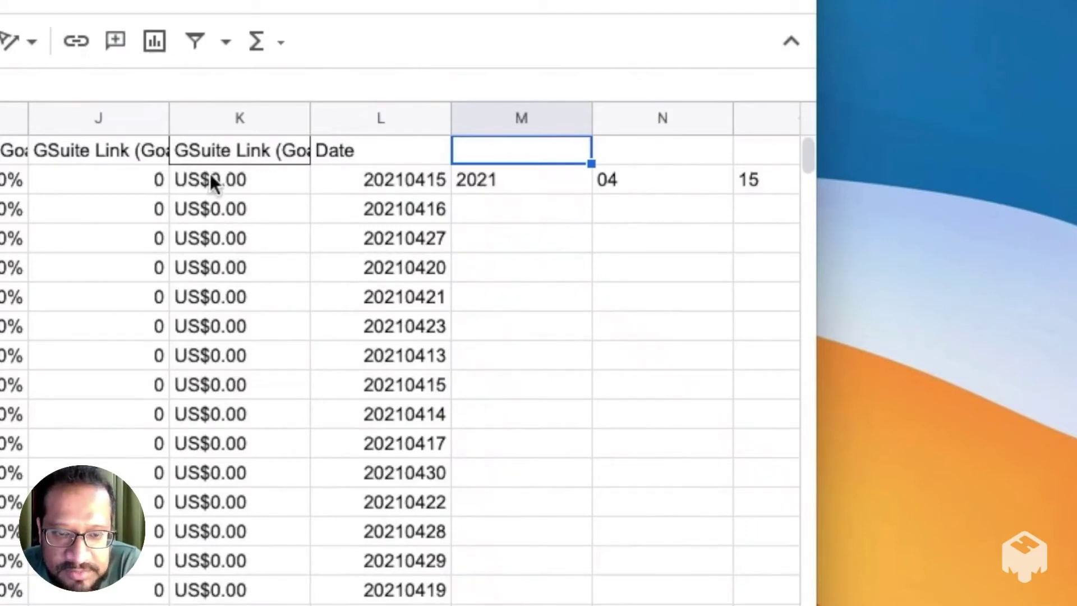
{"action": "left_click", "coordinate": [489, 186]}
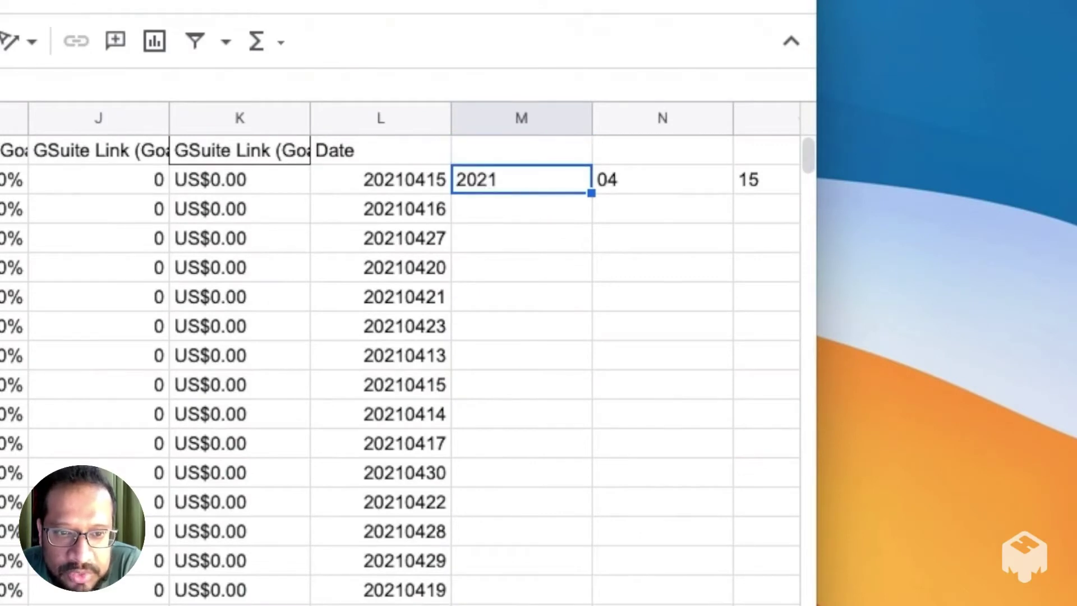
{"action": "type", "text": "=left(L2, len(L2)-4)"}
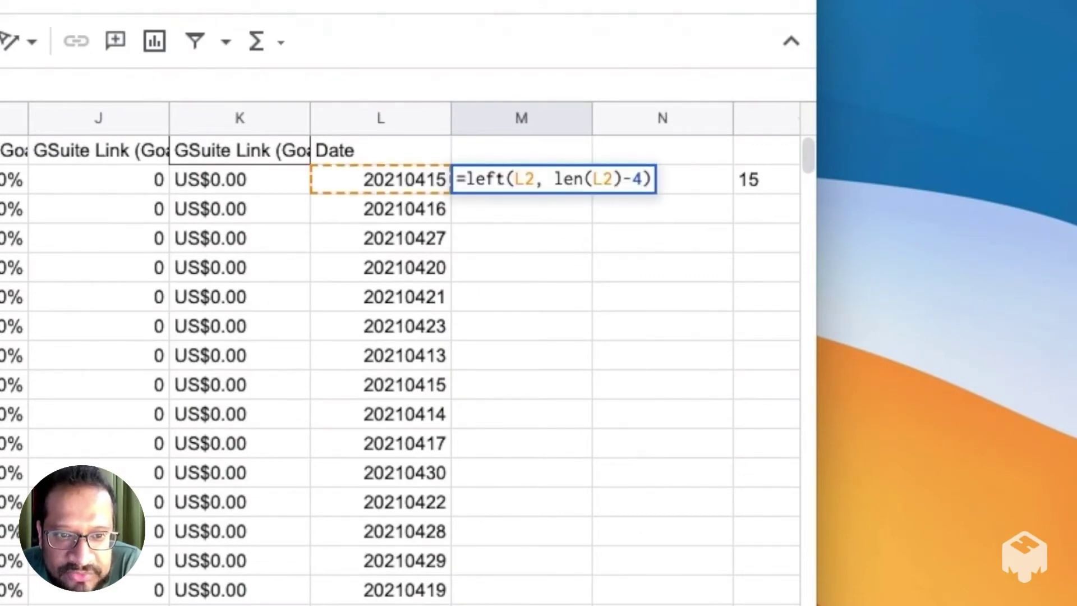
{"action": "key", "text": "Return"}
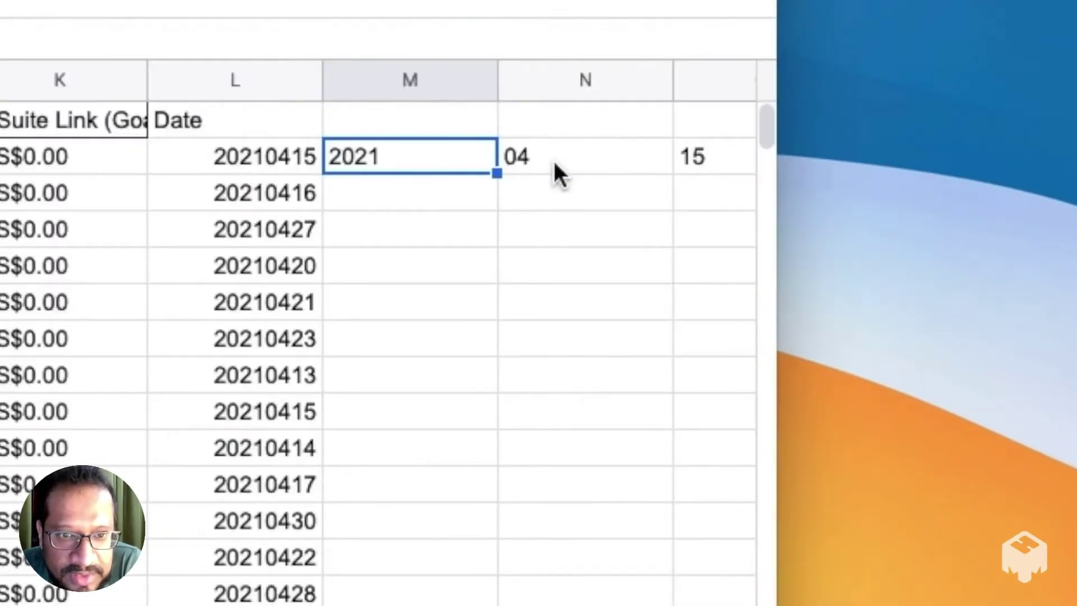
Fill the year, month and day formulas in M2, N2 and O2 down their columns alongside all the dates
{"action": "left_click", "coordinate": [555, 163]}
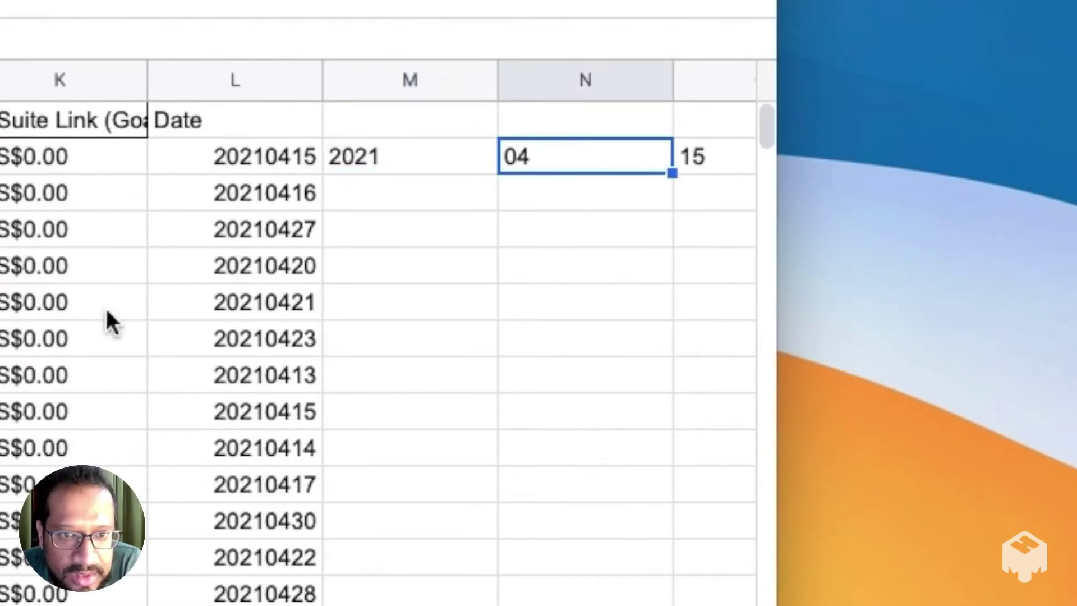
{"action": "left_click", "coordinate": [684, 162]}
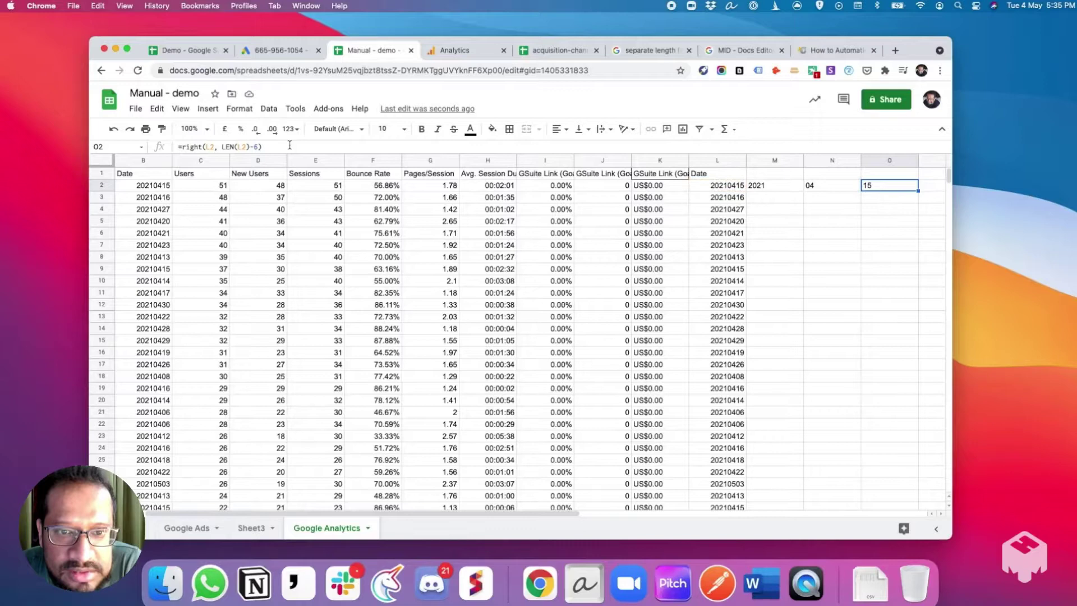
{"action": "left_click", "coordinate": [697, 423]}
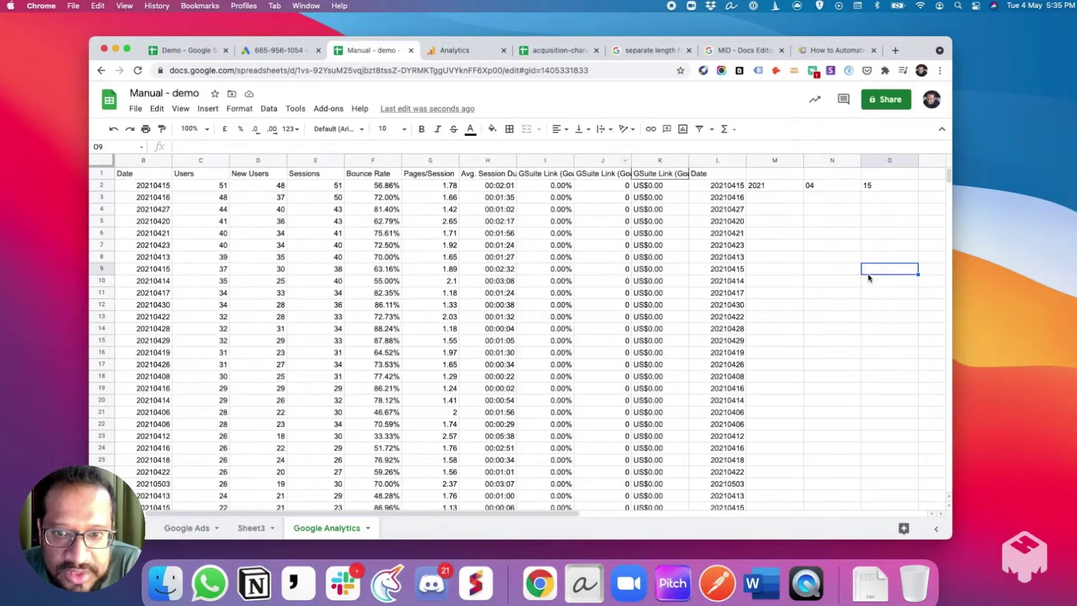
{"action": "left_click", "coordinate": [386, 160]}
{"action": "double_click", "coordinate": [802, 192]}
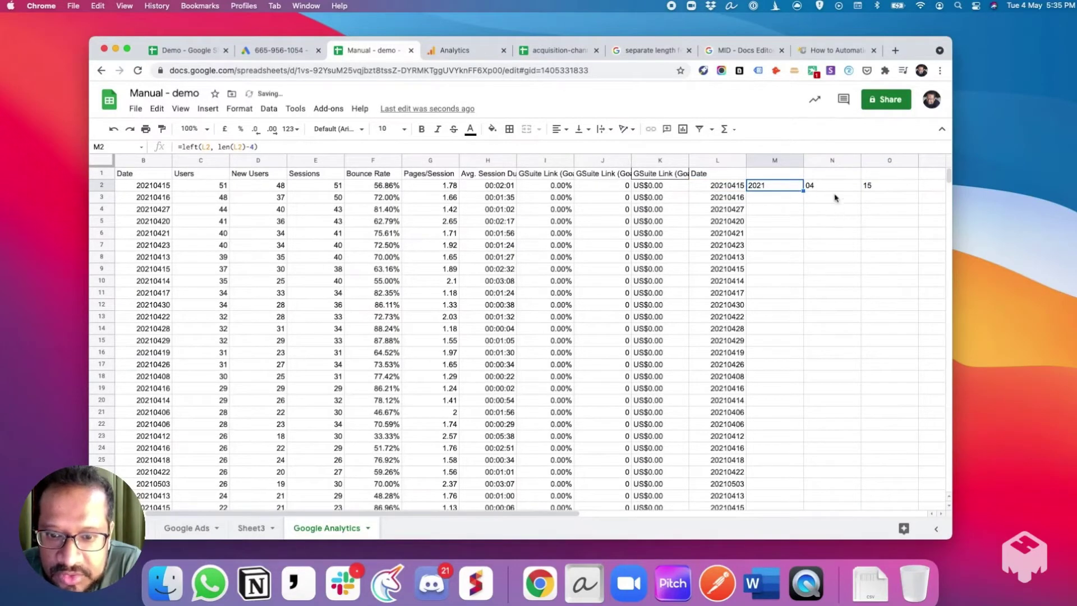
{"action": "left_click", "coordinate": [834, 186]}
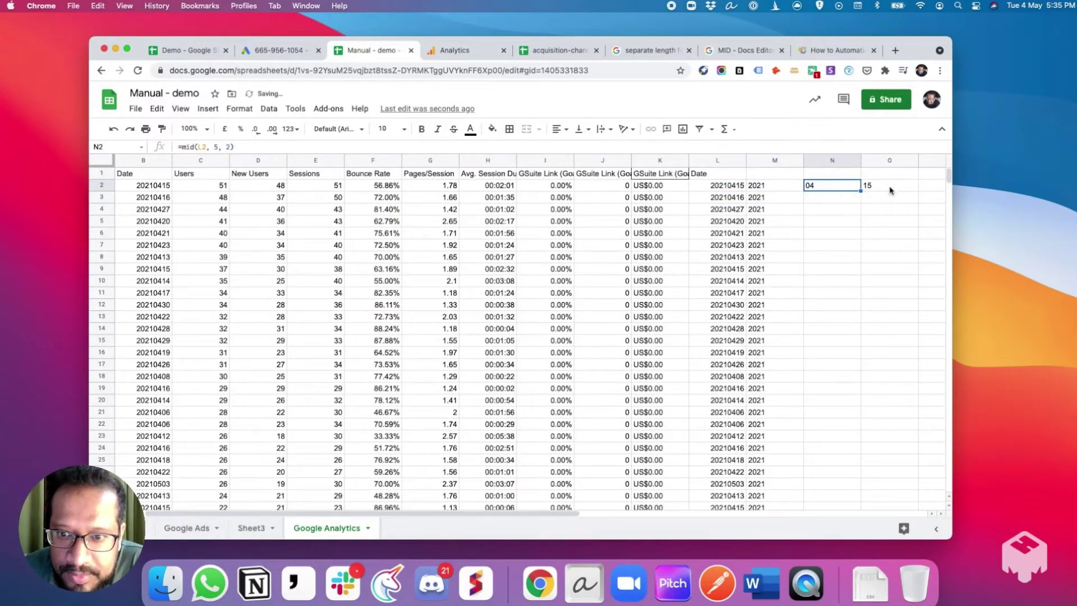
{"action": "double_click", "coordinate": [860, 191]}
{"action": "left_click", "coordinate": [886, 187]}
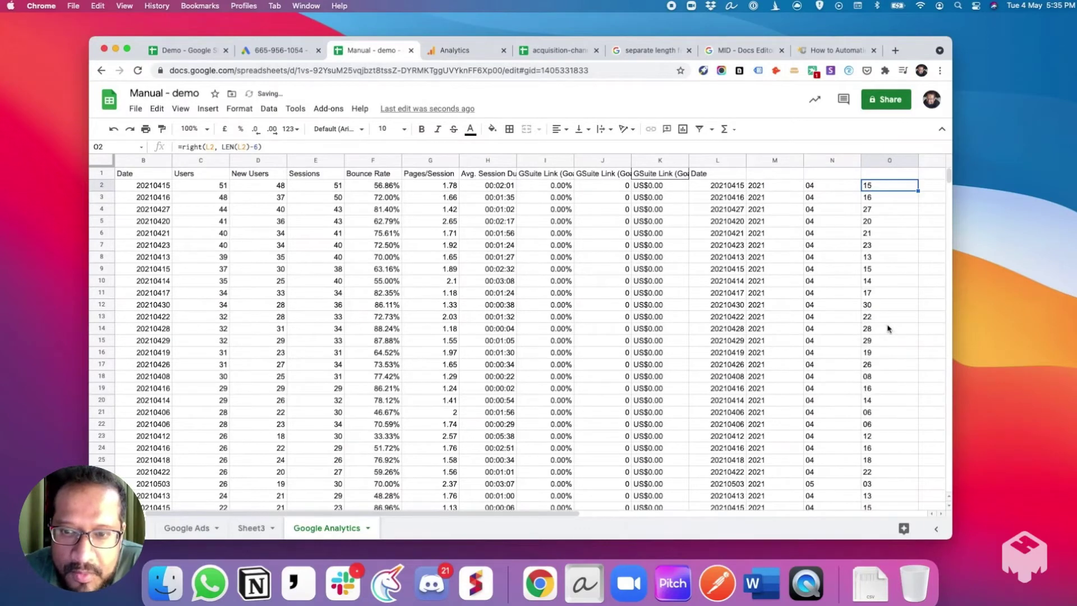
{"action": "left_click", "coordinate": [871, 326]}
Join year, month and day in P2 with =concatenate(M2, "-", N2, "-", O2) and fill the formula down column P
{"action": "scroll", "coordinate": [832, 322], "scroll_direction": "right", "scroll_amount": 3}
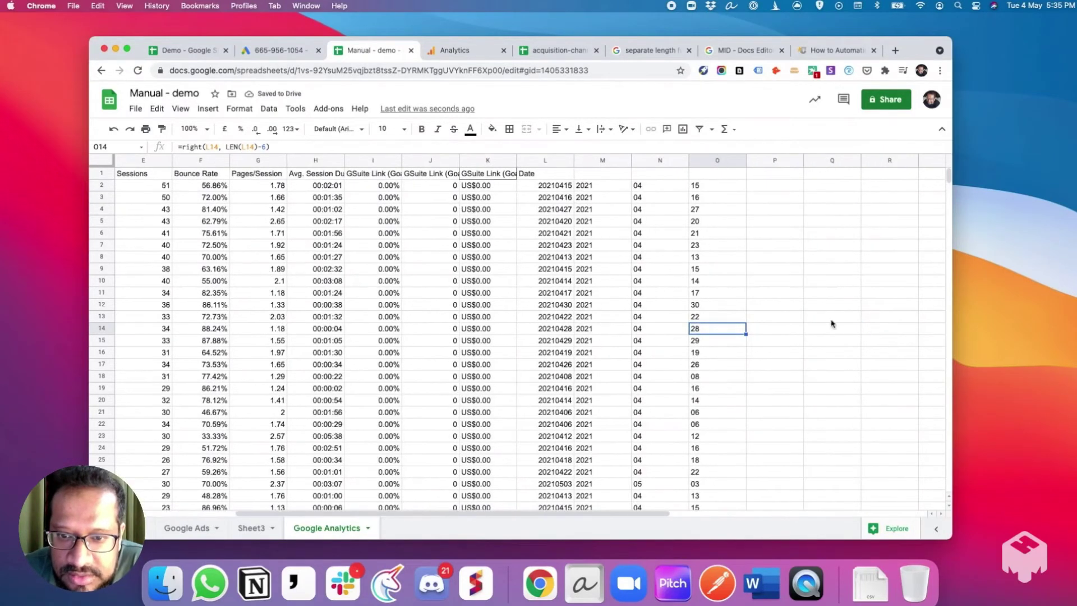
{"action": "left_click", "coordinate": [766, 187]}
{"action": "type", "text": "=concatenate("}
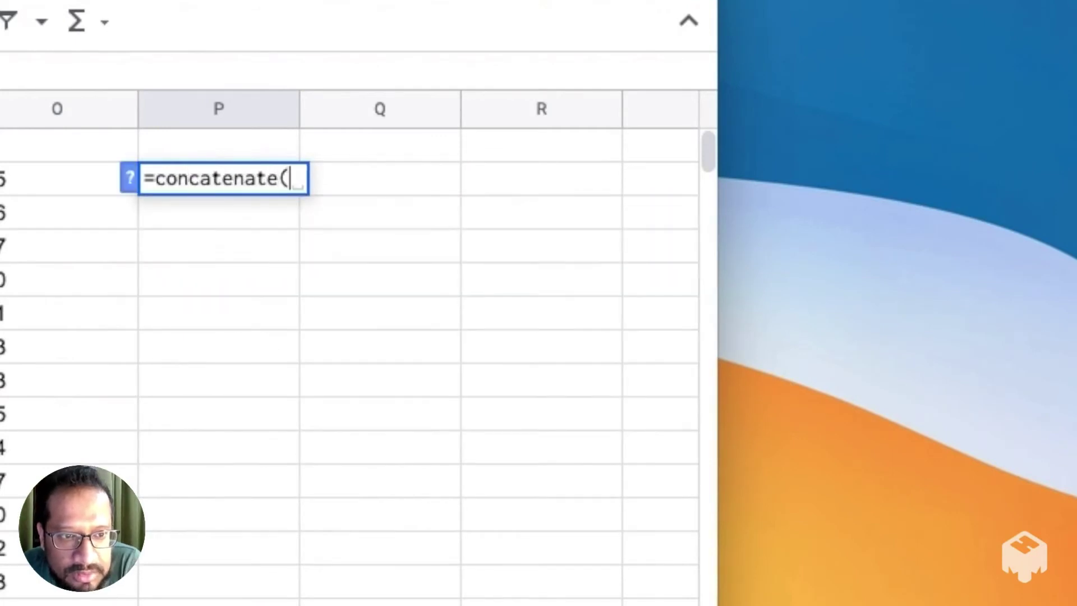
{"action": "key", "text": "Left"}
{"action": "key", "text": "Left"}
{"action": "key", "text": "Left"}
{"action": "type", "text": ", \""}
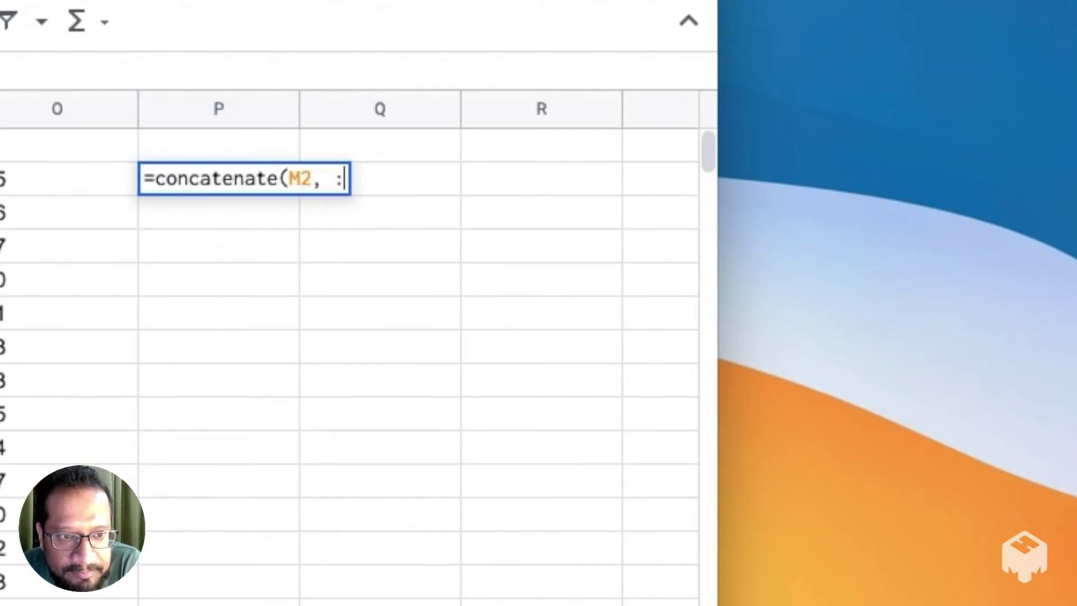
{"action": "type", "text": "-"}
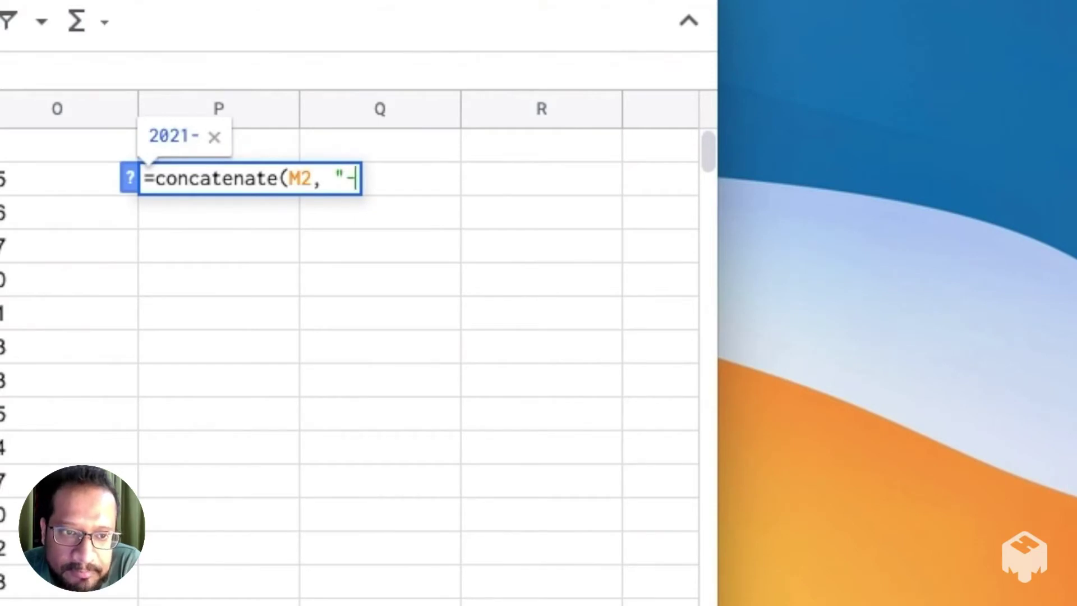
{"action": "type", "text": "\""}
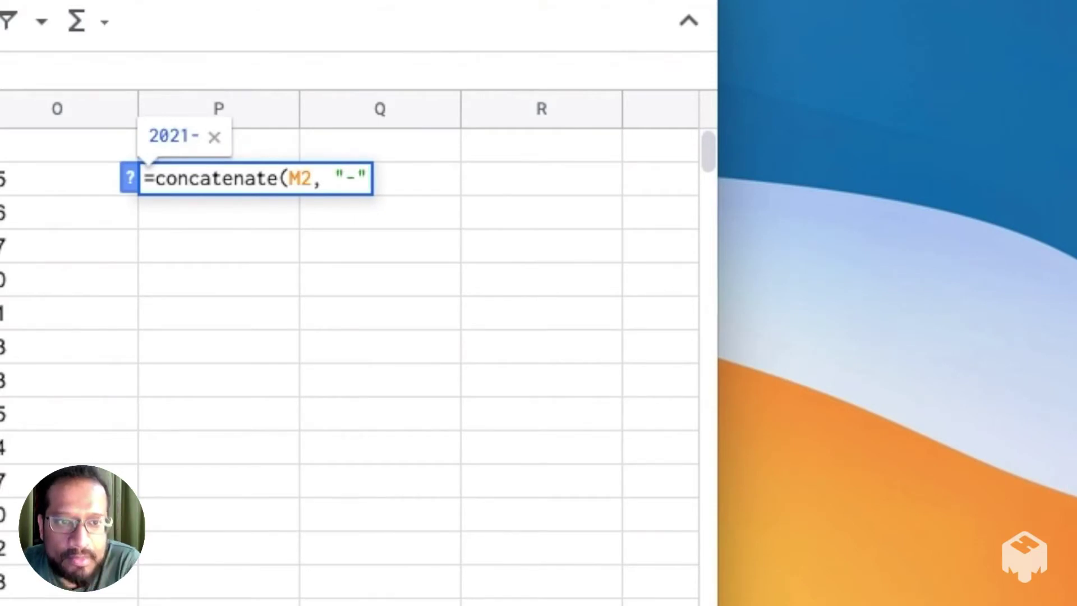
{"action": "type", "text": ", "}
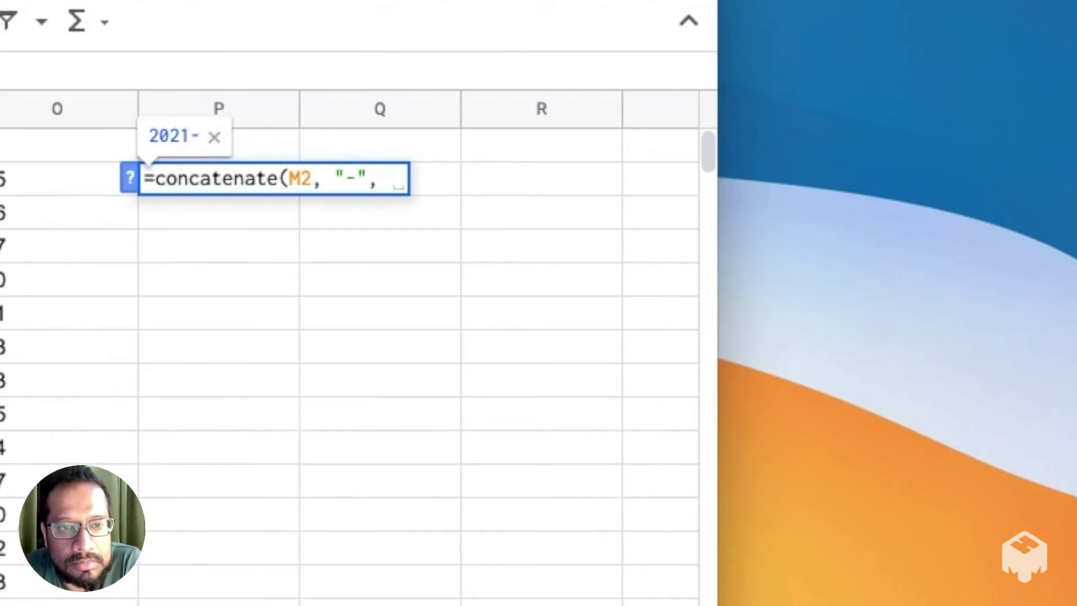
{"action": "type", "text": "N2, \"-\""}
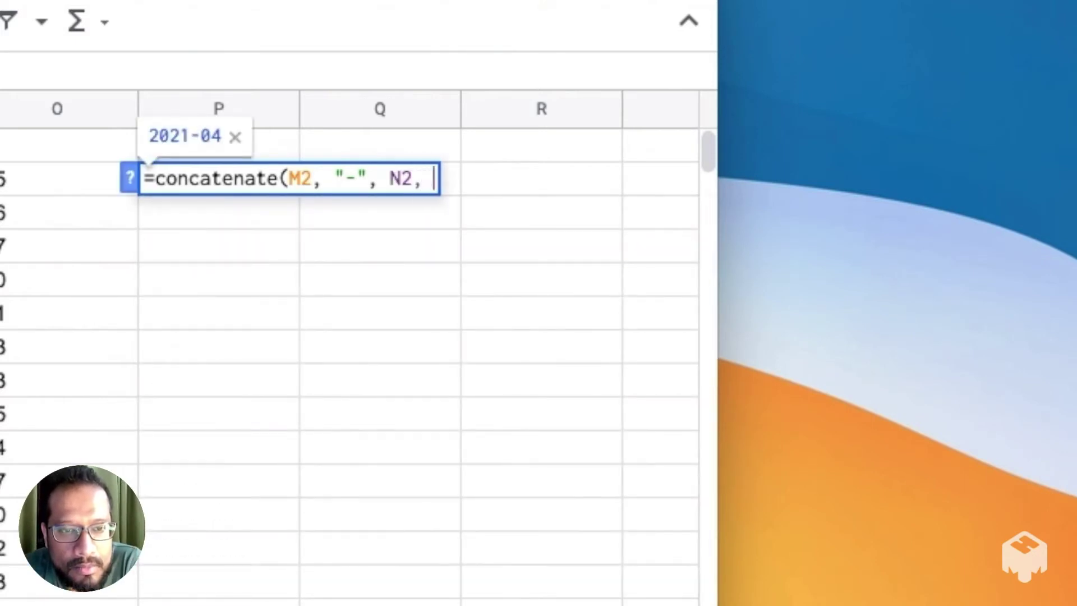
{"action": "type", "text": ", "}
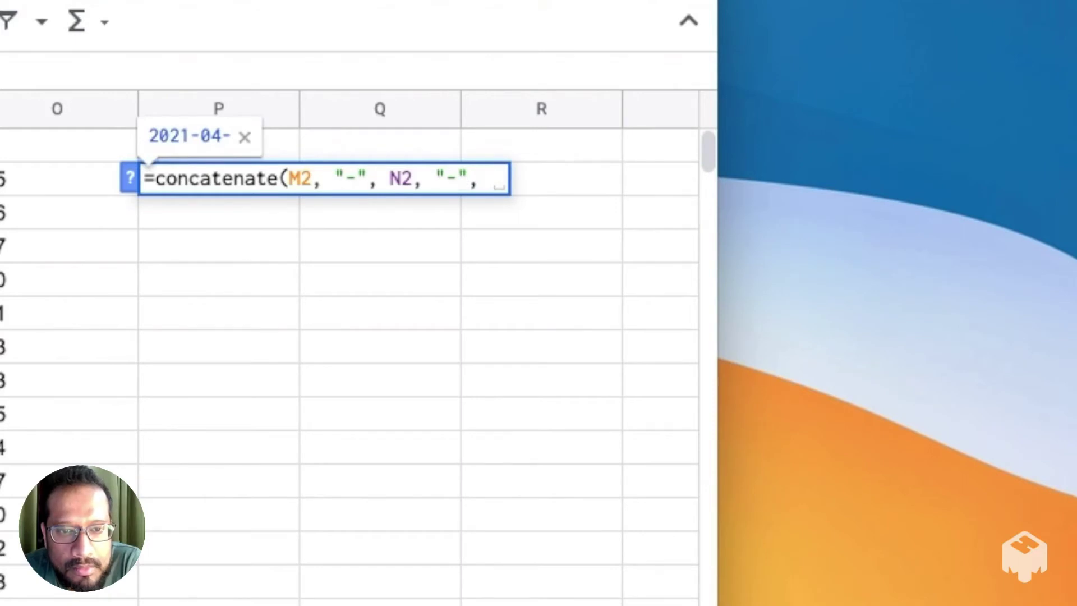
{"action": "type", "text": "O2"}
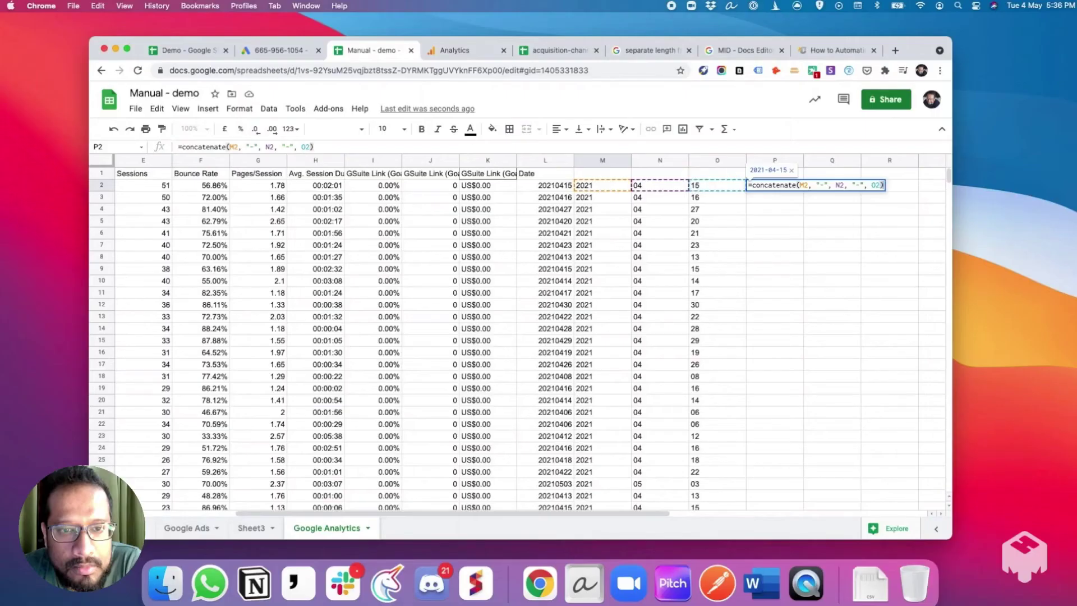
{"action": "key", "text": "Return"}
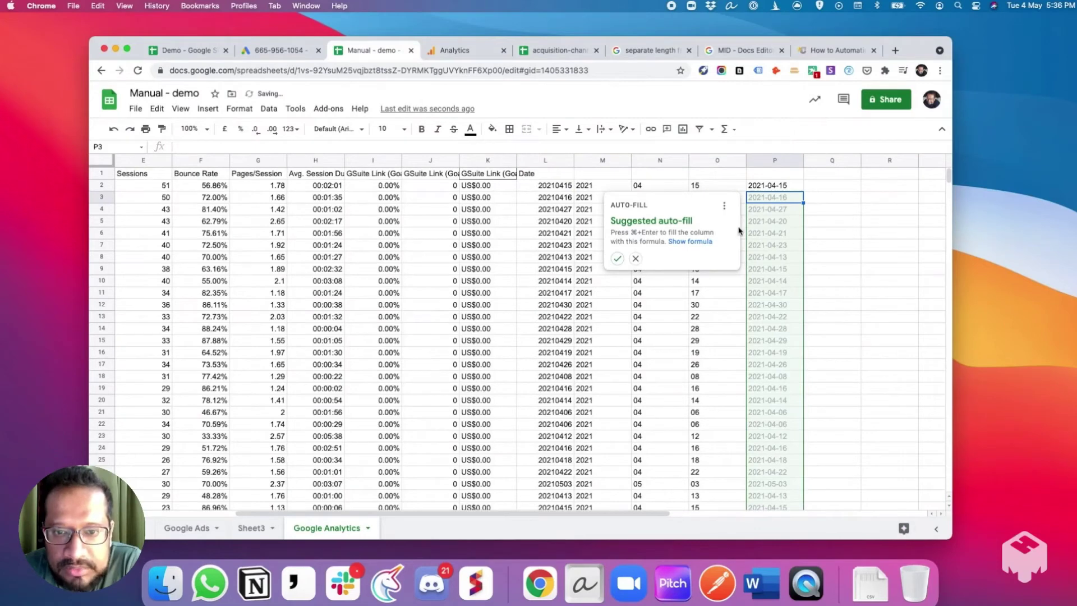
{"action": "left_click", "coordinate": [617, 258]}
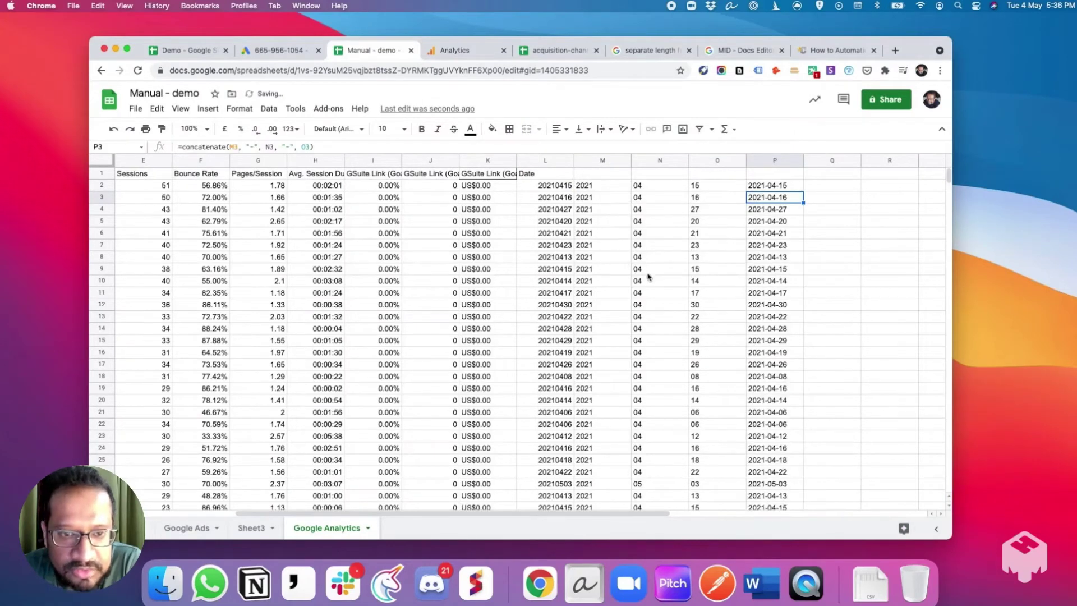
Copy the joined dates from column P and paste them as values only over the original dates in B2:B200 of the Google Analytics sheet
{"action": "left_click", "coordinate": [188, 527]}
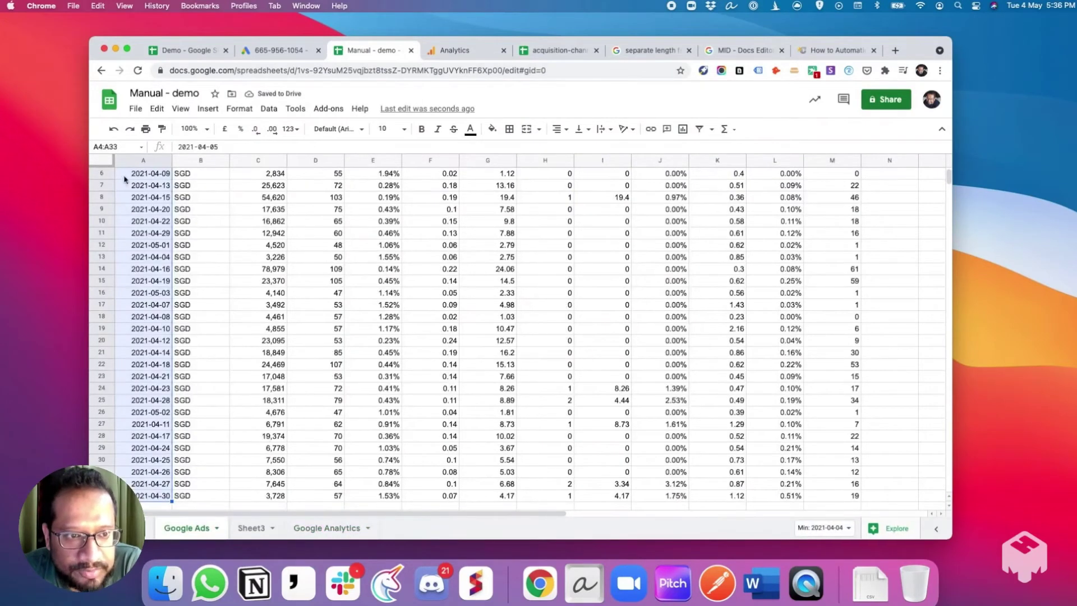
{"action": "left_click", "coordinate": [252, 527]}
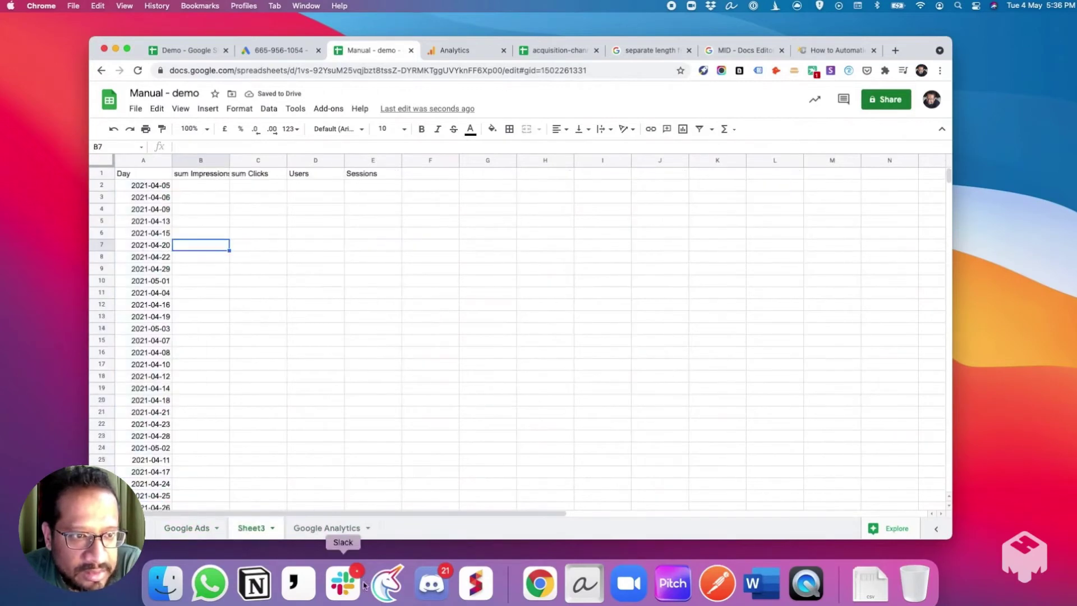
{"action": "left_click", "coordinate": [336, 529]}
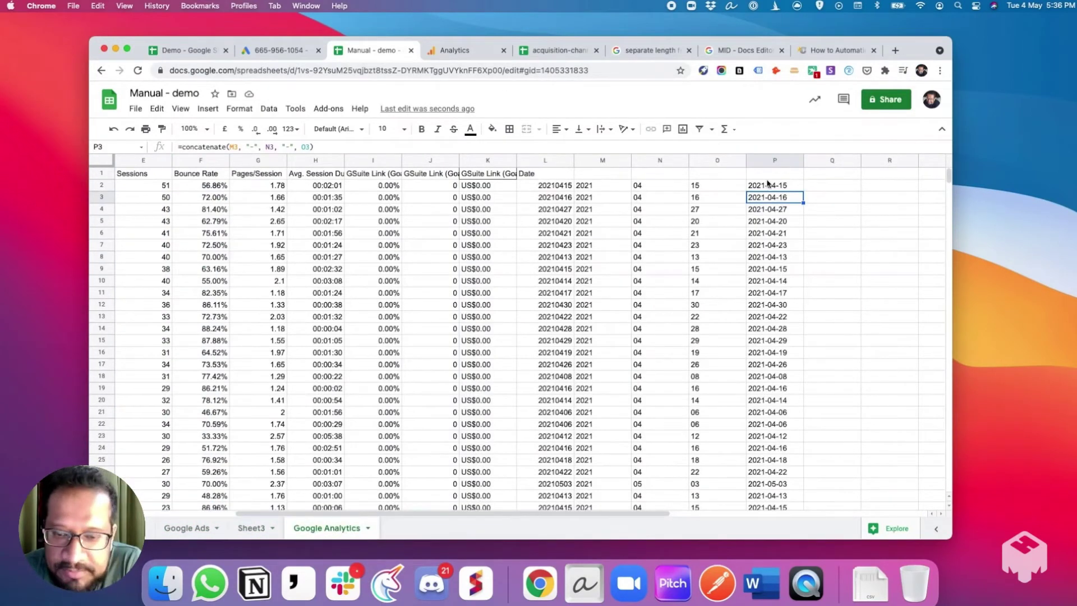
{"action": "left_click", "coordinate": [783, 189]}
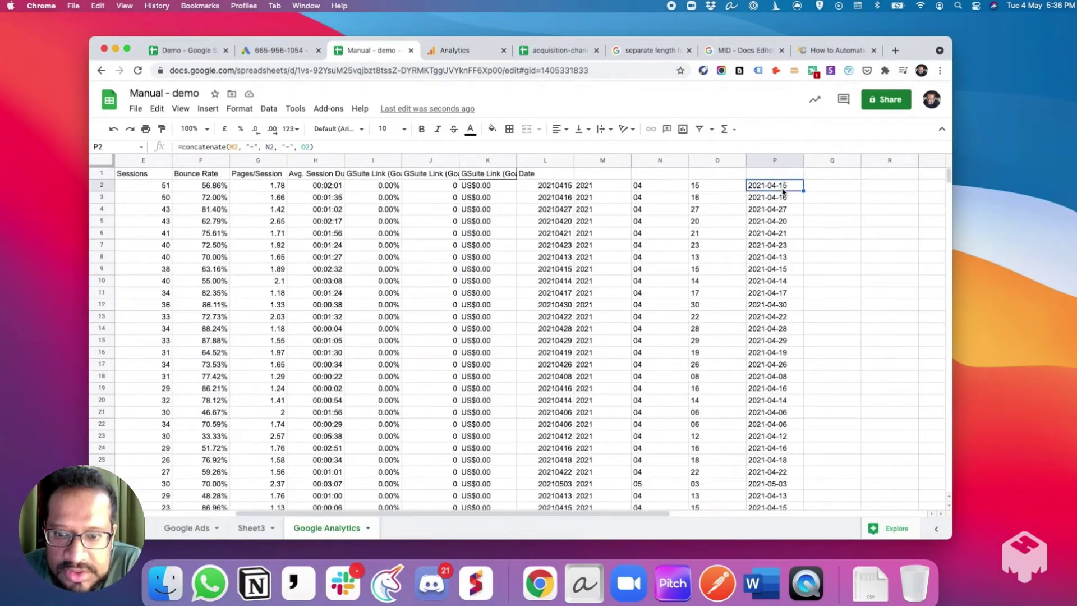
{"action": "key", "text": "super+shift+Down"}
{"action": "key", "text": "super+Up"}
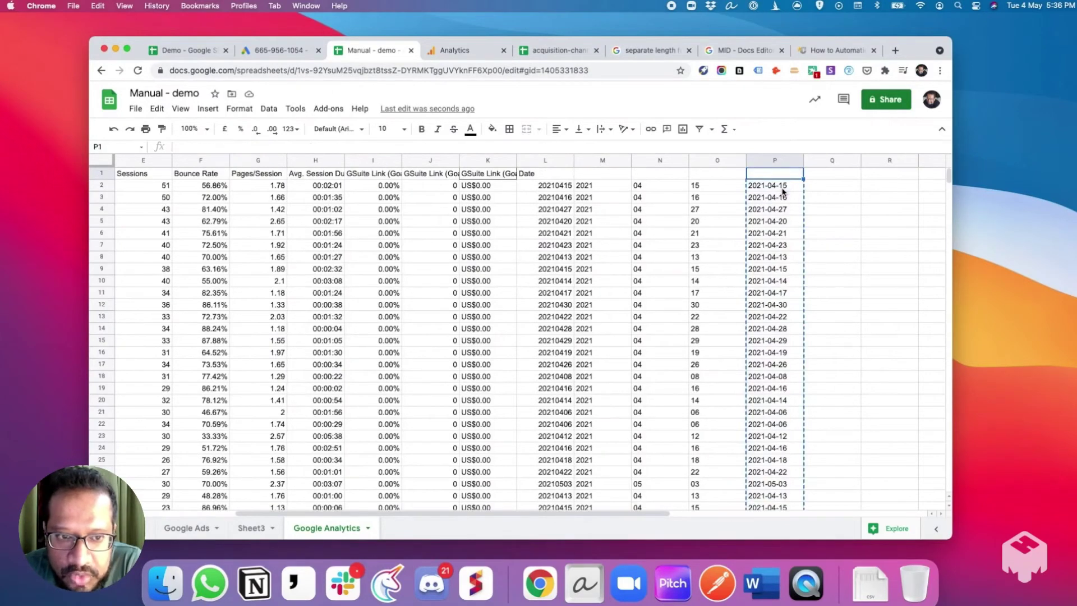
{"action": "key", "text": "super+Left"}
{"action": "left_click", "coordinate": [200, 185]}
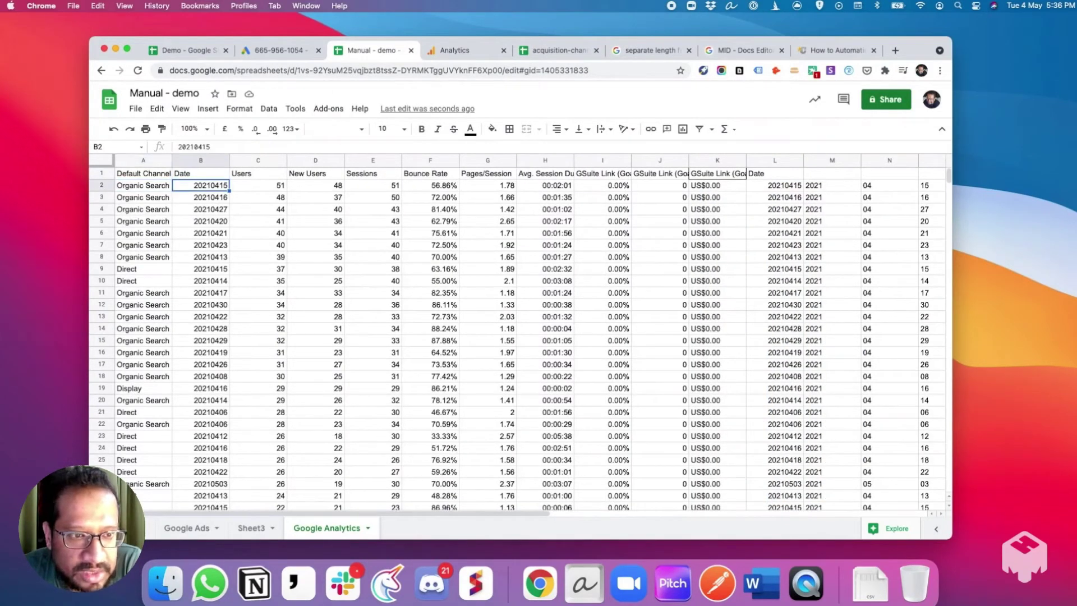
{"action": "key", "text": "super+shift+Down"}
{"action": "key", "text": "super+v"}
{"action": "left_click", "coordinate": [247, 487]}
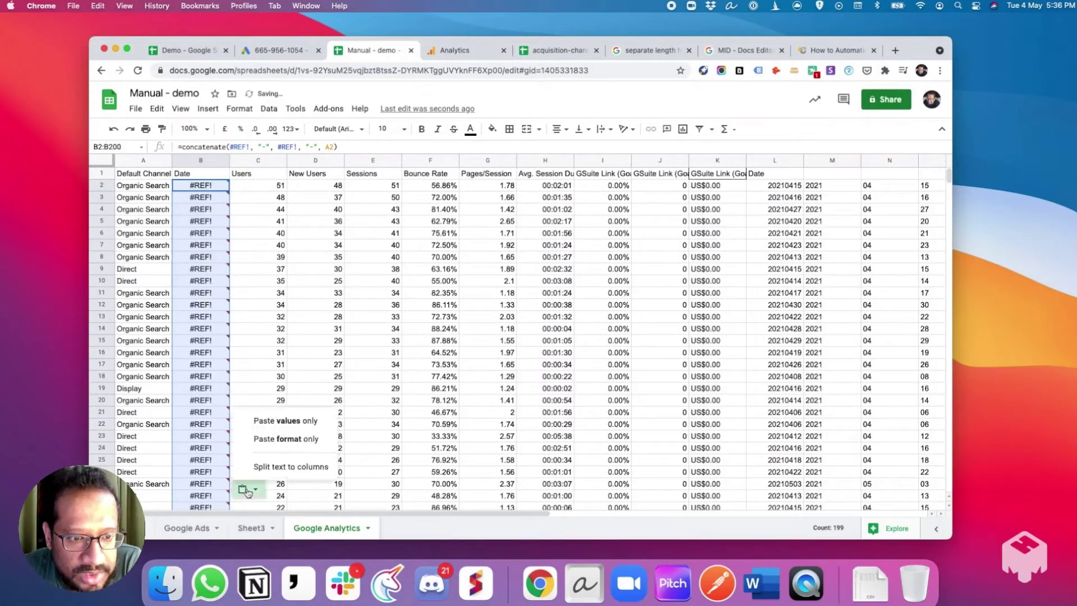
{"action": "left_click", "coordinate": [269, 421]}
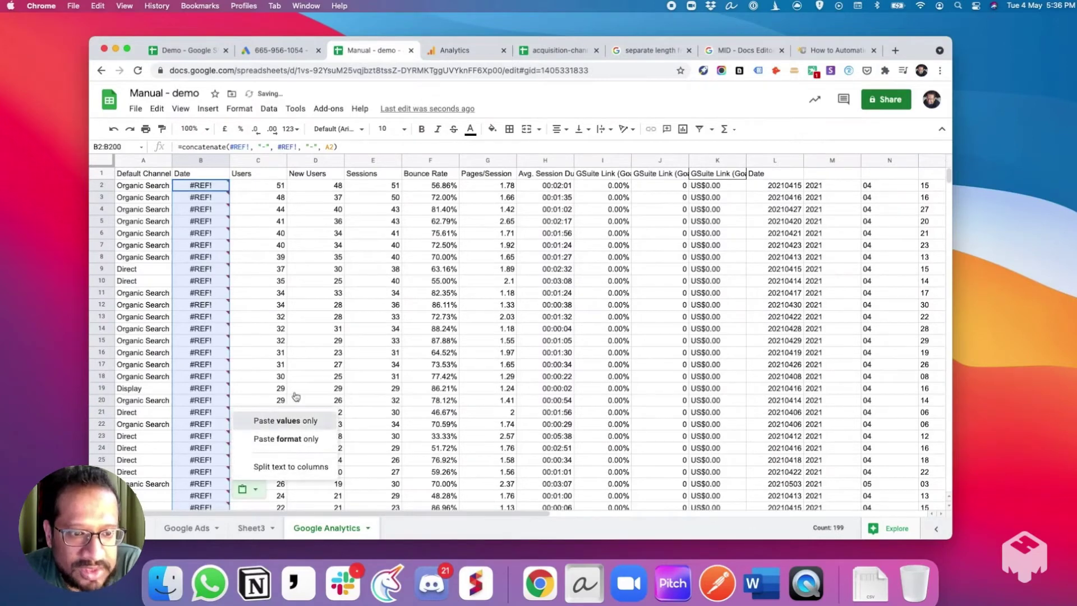
{"action": "left_click", "coordinate": [343, 304]}
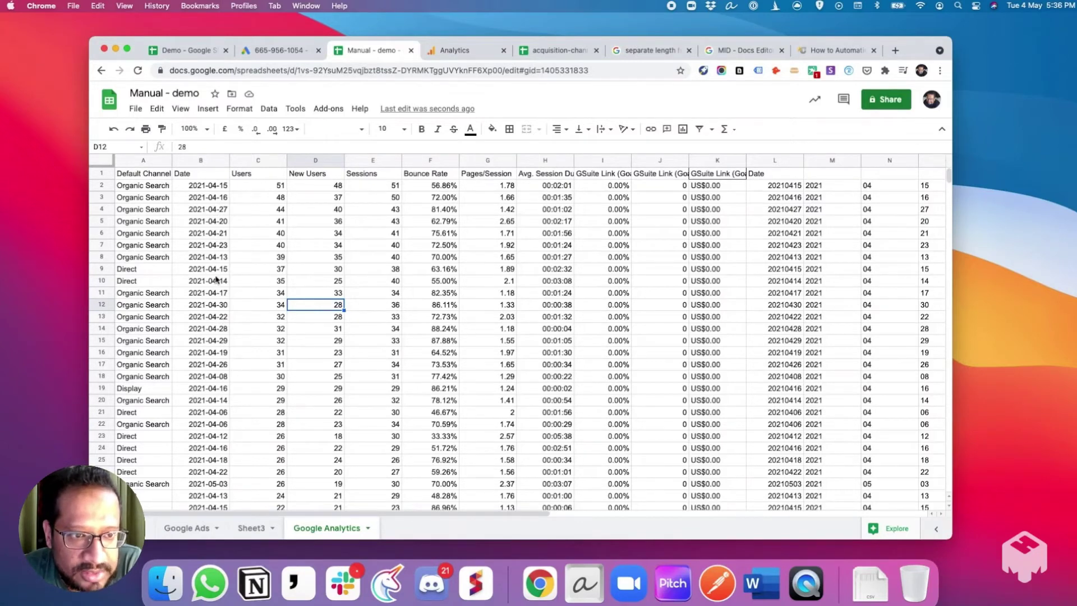
{"action": "left_click_drag", "start_coordinate": [261, 186], "coordinate": [259, 268]}
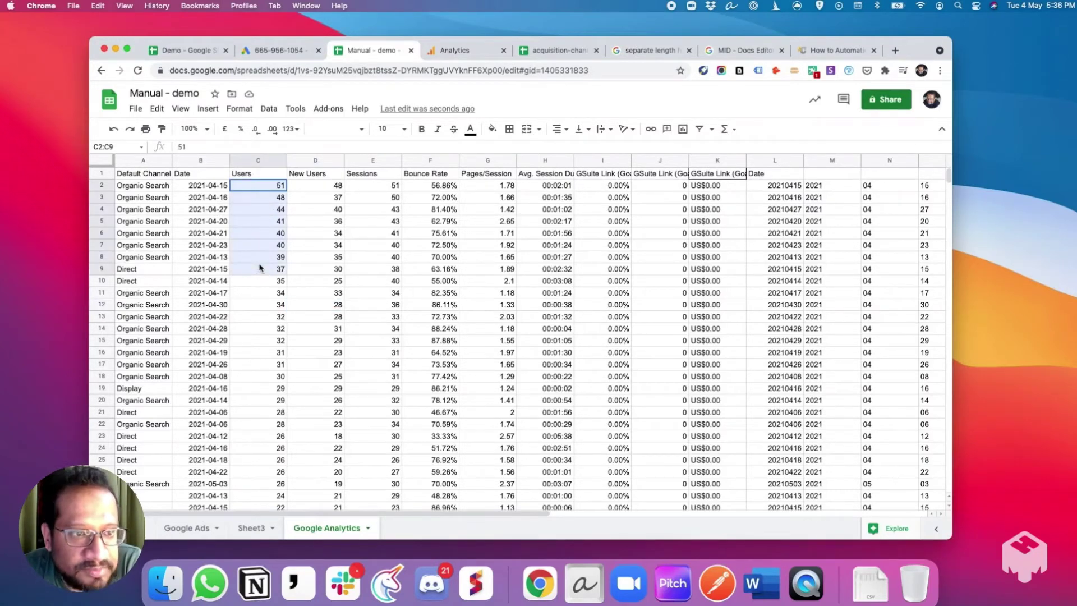
{"action": "left_click_drag", "start_coordinate": [157, 188], "coordinate": [165, 268]}
{"action": "left_click", "coordinate": [202, 269]}
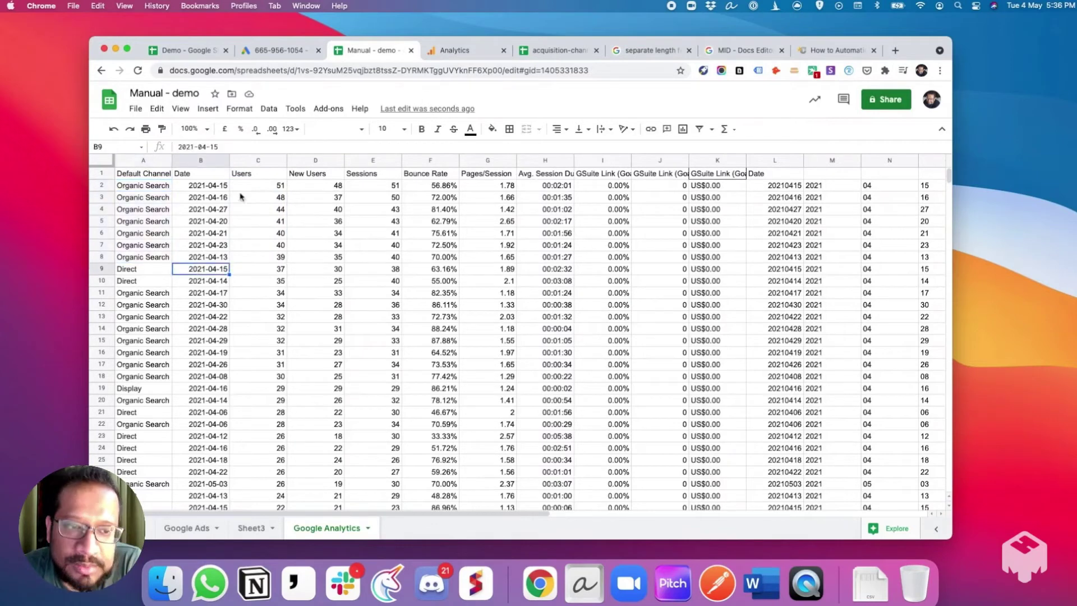
{"action": "left_click_drag", "start_coordinate": [251, 187], "coordinate": [259, 261]}
{"action": "left_click", "coordinate": [261, 247]}
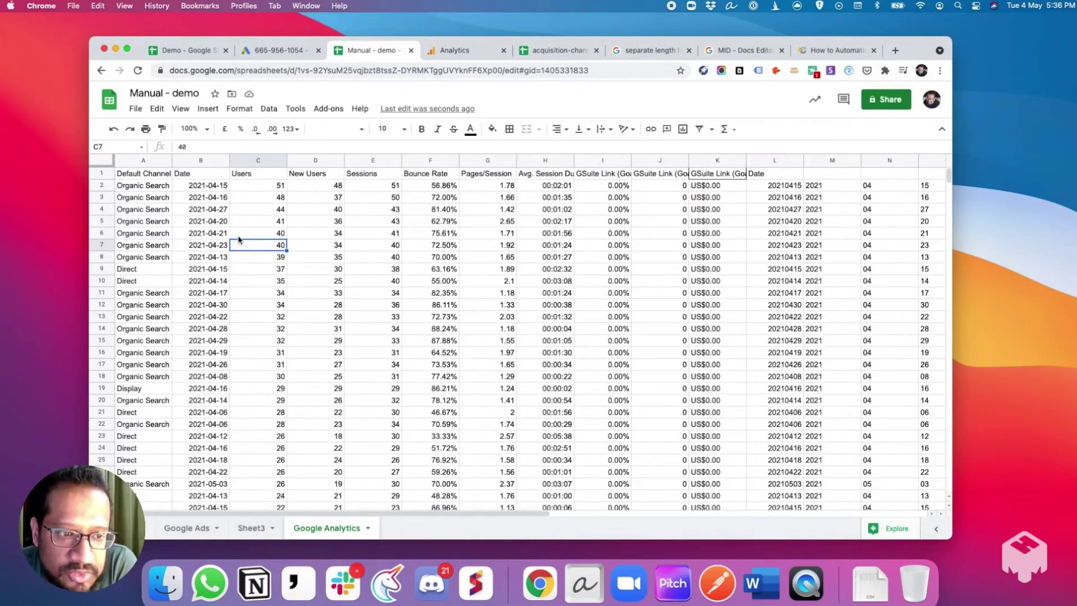
Create a pivot table on a new sheet from the entire Google Analytics sheet, with the first Date field as its rows
{"action": "left_click", "coordinate": [103, 162]}
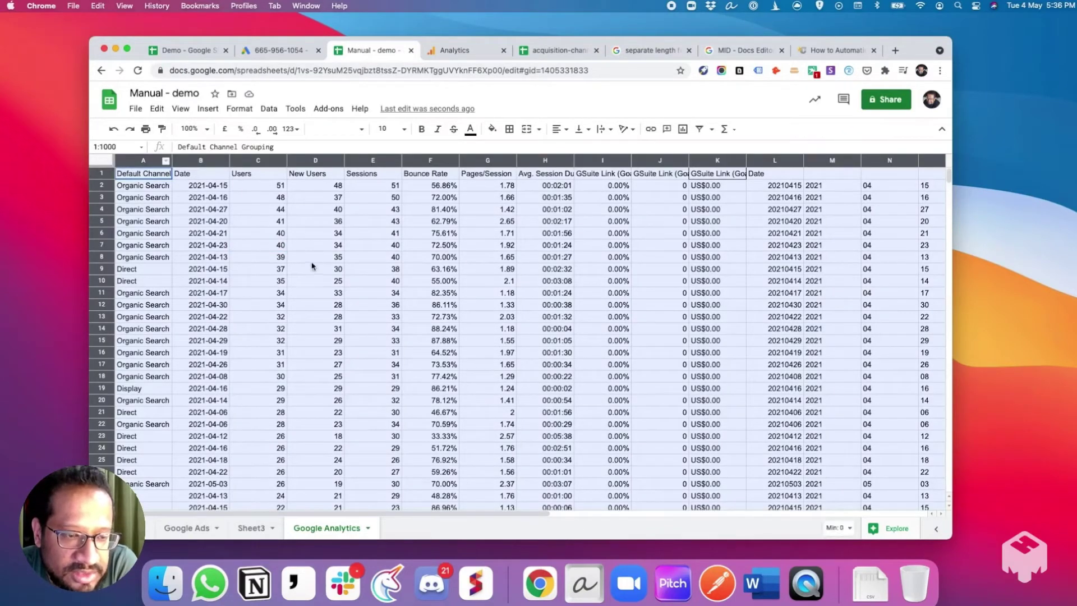
{"action": "left_click", "coordinate": [208, 109]}
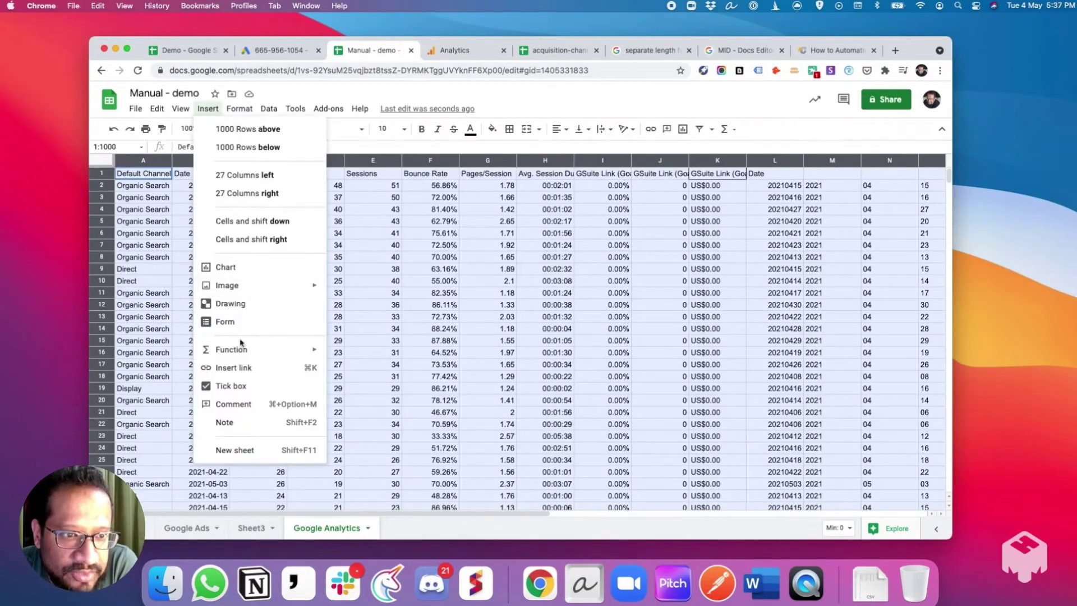
{"action": "left_click", "coordinate": [286, 110]}
{"action": "mouse_move", "coordinate": [273, 109]}
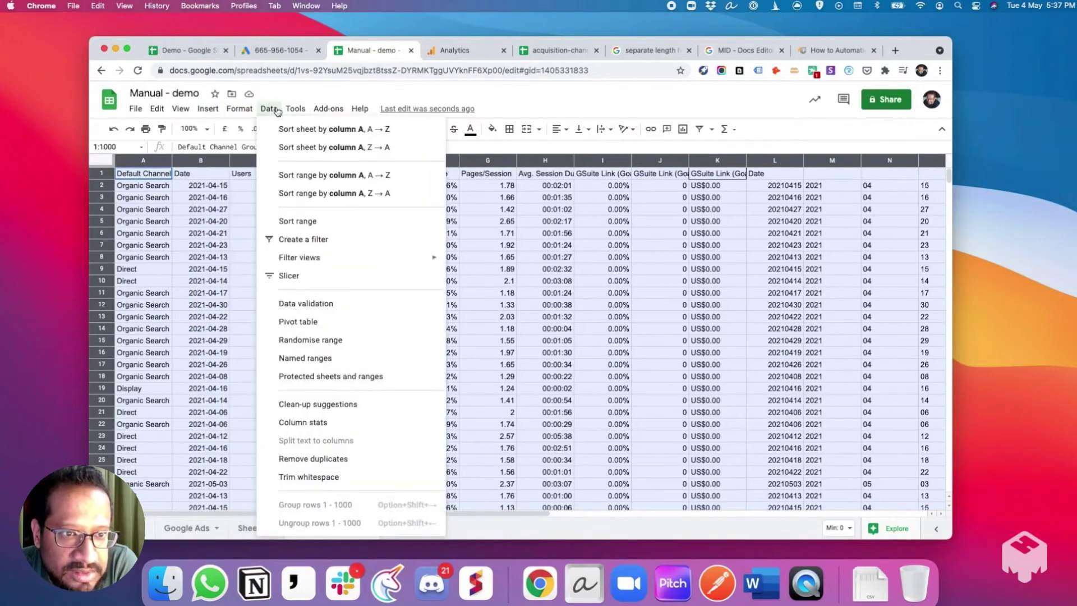
{"action": "left_click", "coordinate": [295, 324]}
{"action": "left_click", "coordinate": [569, 385]}
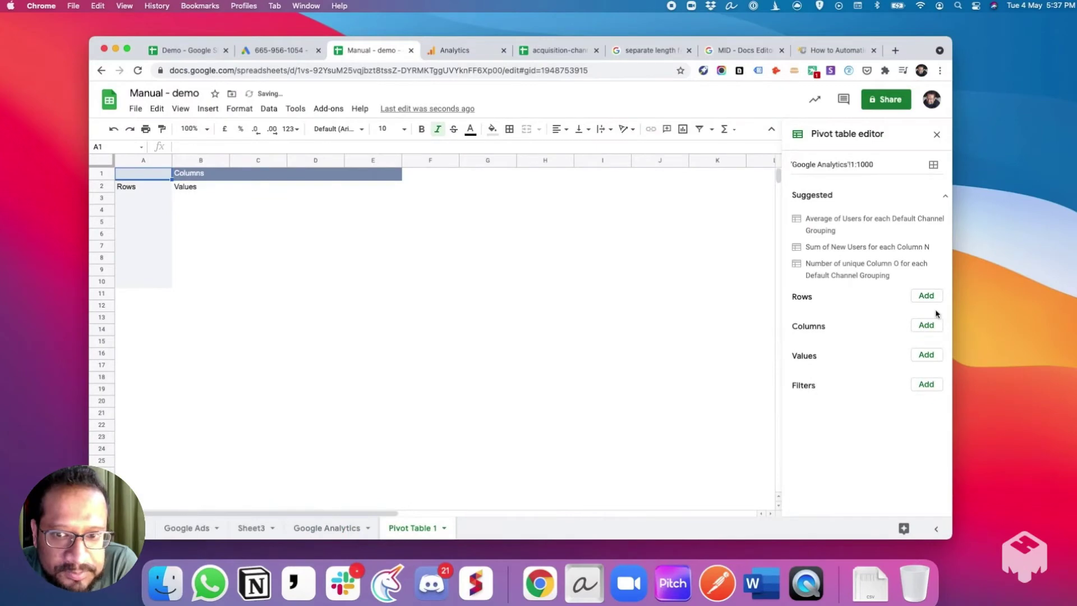
{"action": "left_click", "coordinate": [922, 295]}
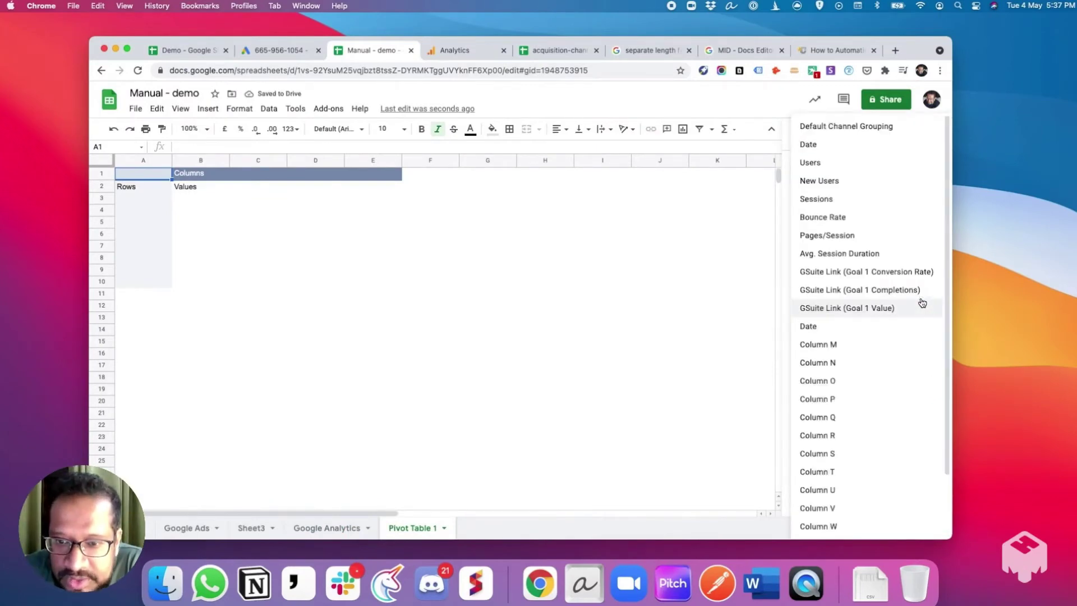
{"action": "left_click", "coordinate": [832, 146]}
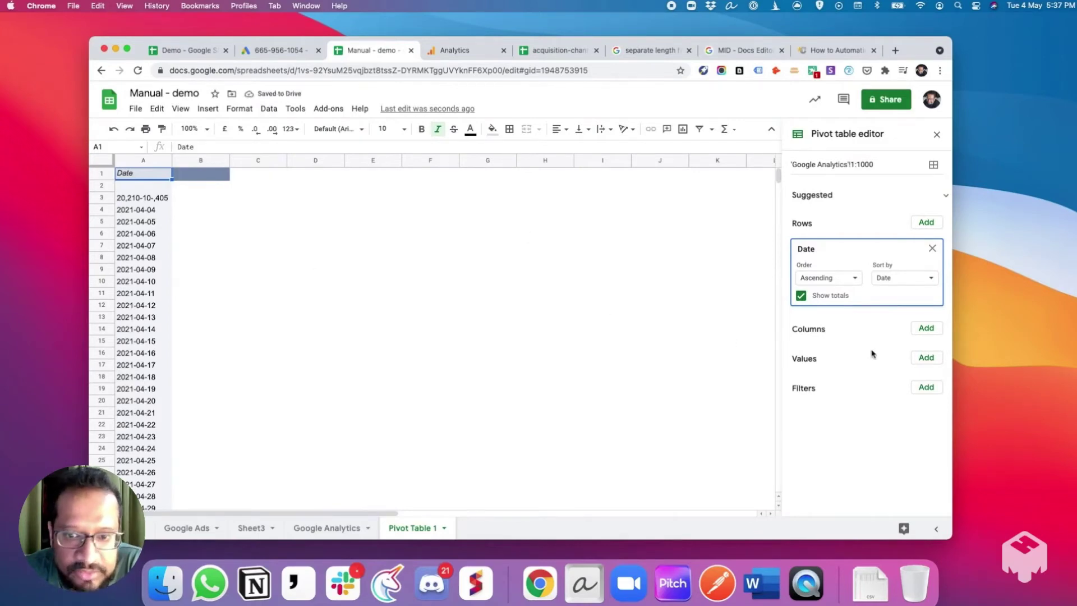
{"action": "left_click", "coordinate": [921, 359]}
{"action": "left_click", "coordinate": [921, 360]}
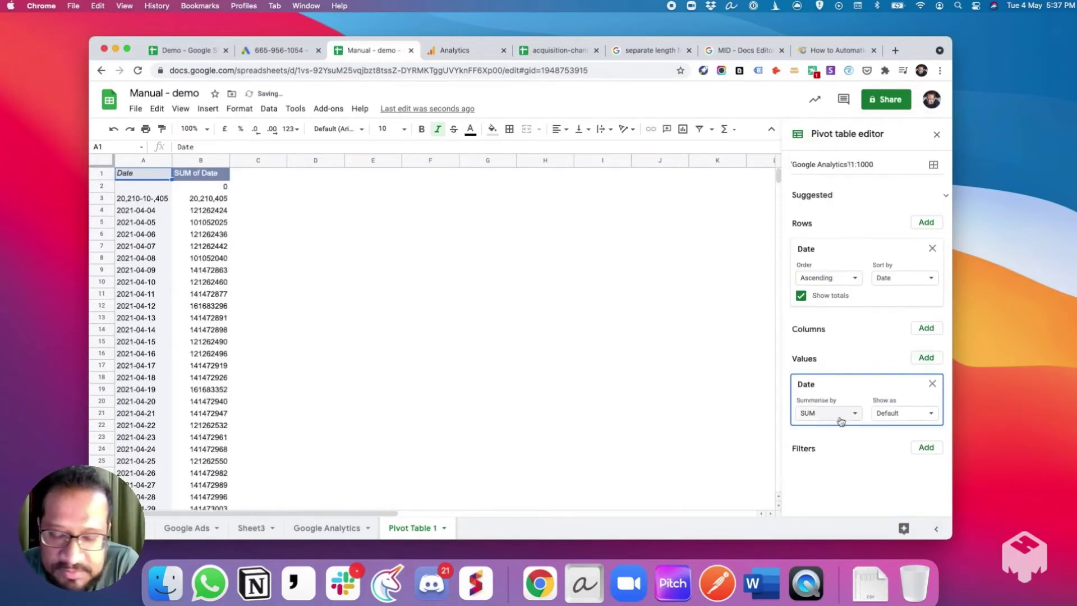
{"action": "left_click", "coordinate": [932, 383]}
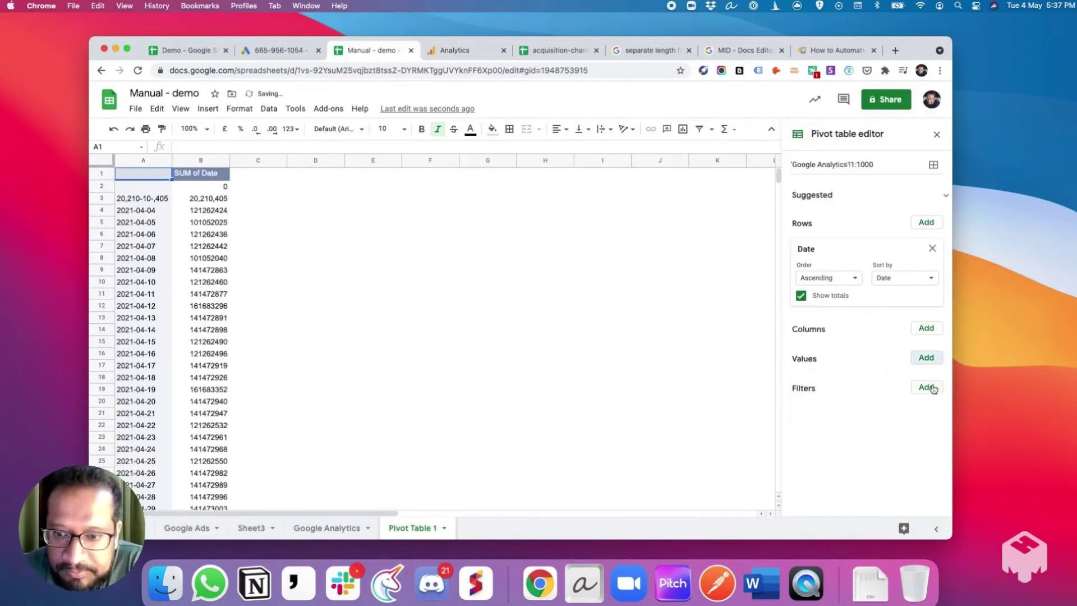
{"action": "left_click", "coordinate": [927, 328]}
{"action": "left_click", "coordinate": [932, 330]}
{"action": "left_click", "coordinate": [931, 332]}
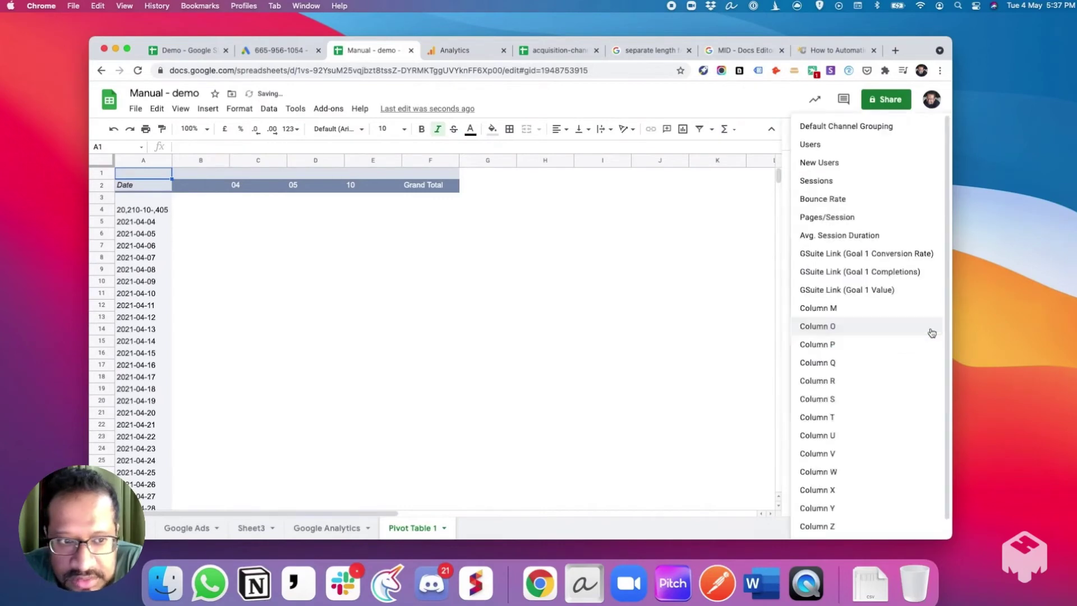
{"action": "left_click", "coordinate": [845, 151]}
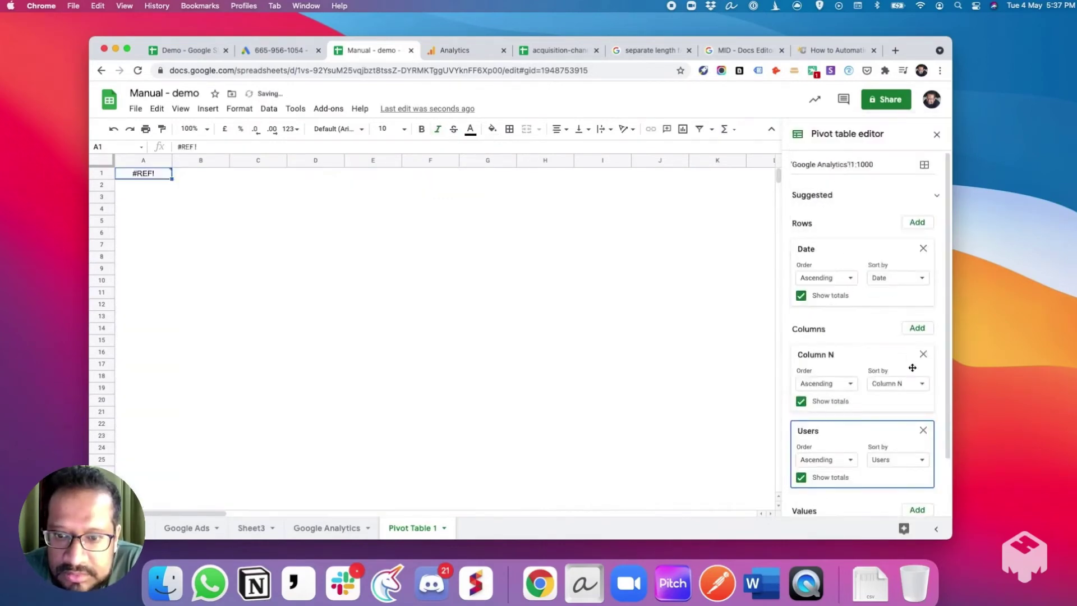
{"action": "left_click", "coordinate": [923, 354]}
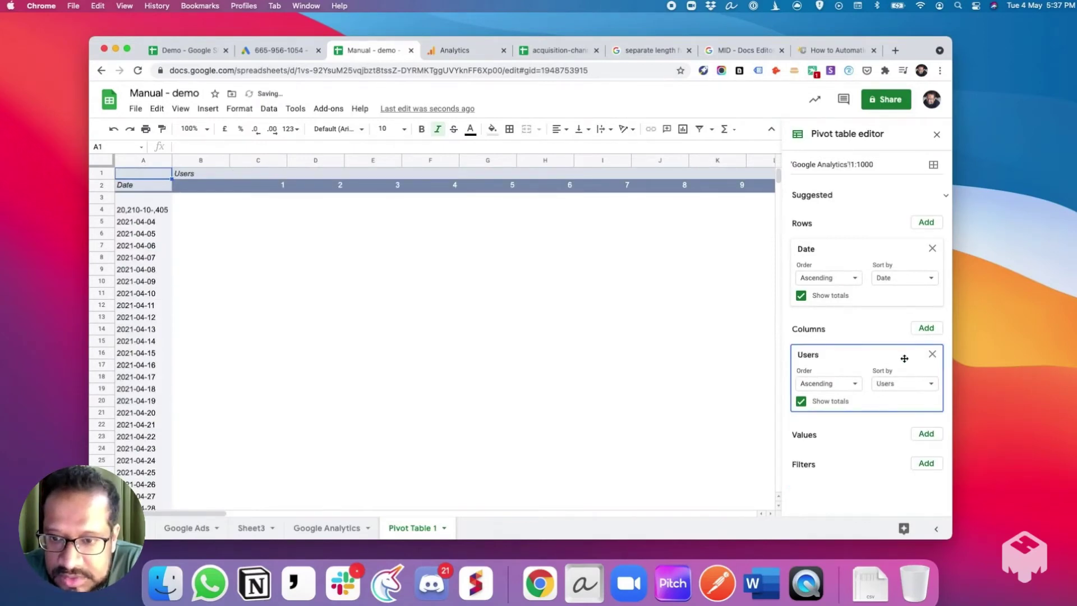
{"action": "left_click", "coordinate": [932, 354]}
{"action": "left_click", "coordinate": [926, 356]}
{"action": "left_click", "coordinate": [887, 397]}
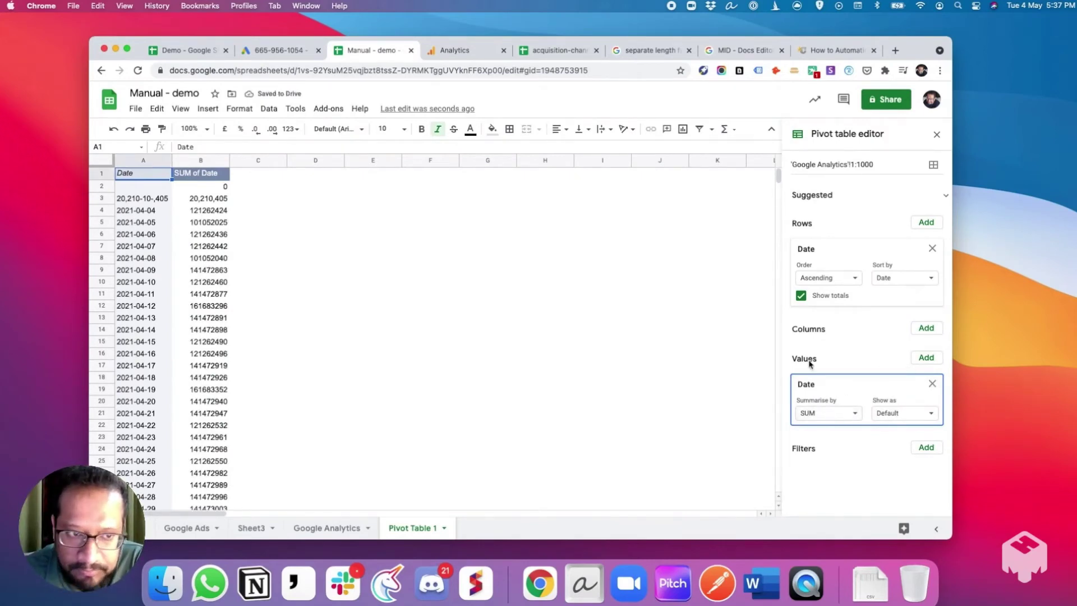
Add Users and Sessions as summed values in the pivot table and remove the Date value
{"action": "left_click", "coordinate": [926, 359]}
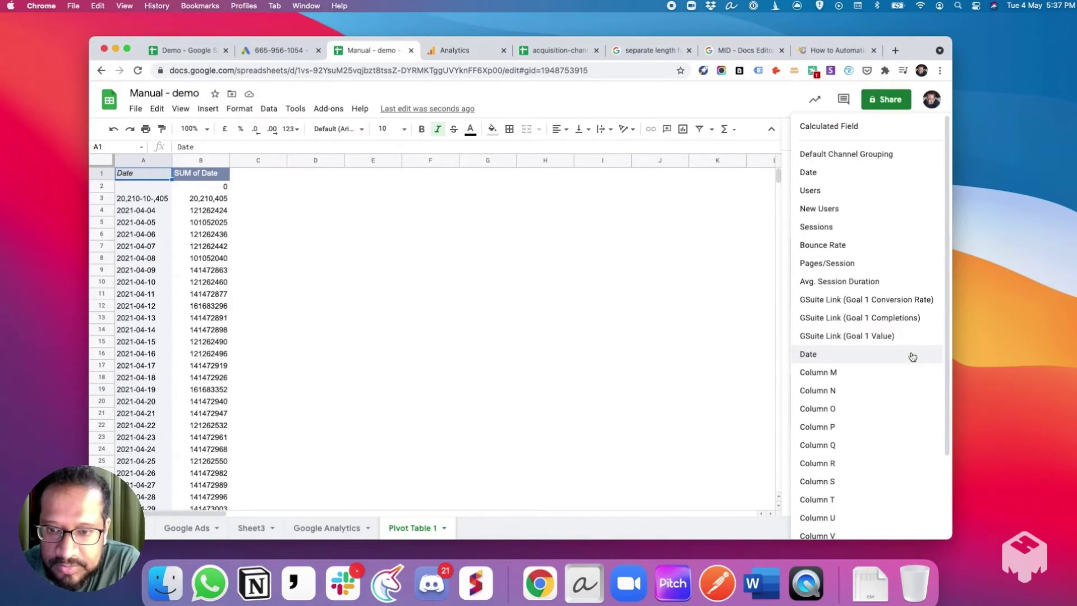
{"action": "left_click", "coordinate": [833, 181]}
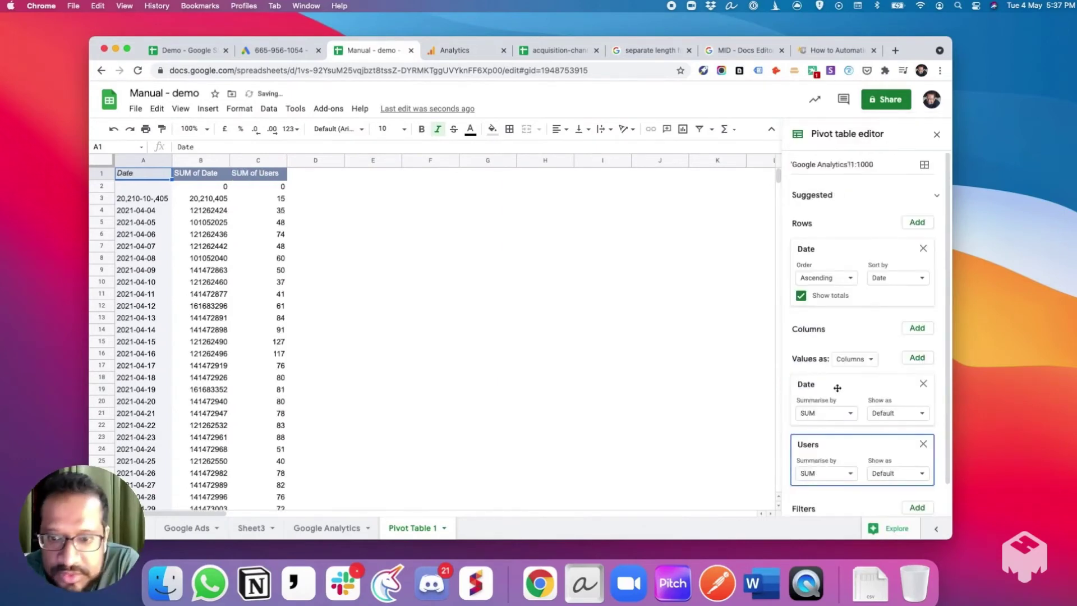
{"action": "left_click", "coordinate": [923, 384]}
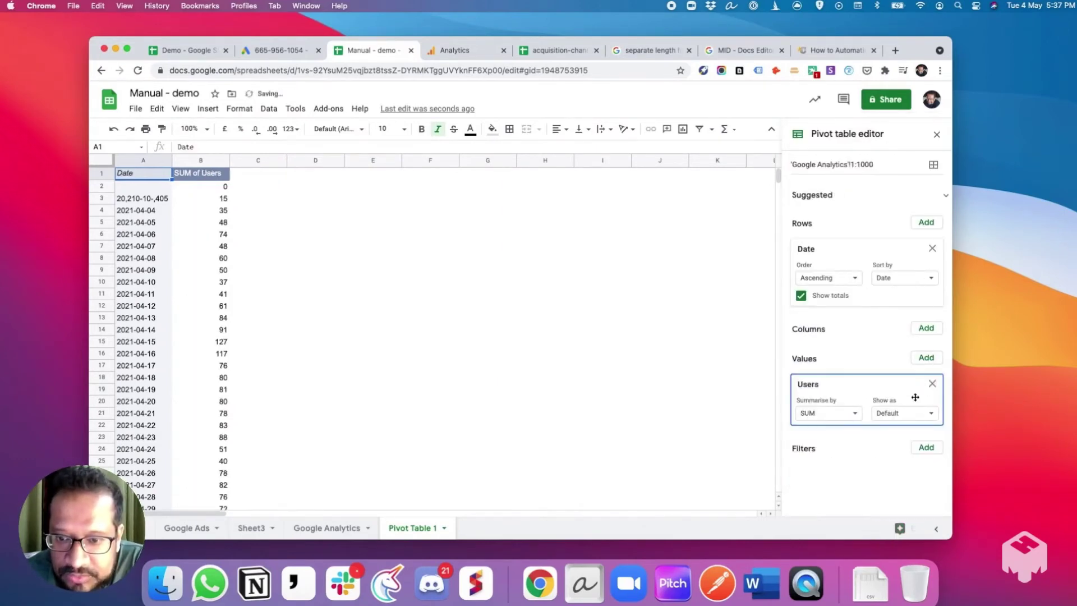
{"action": "left_click", "coordinate": [926, 359]}
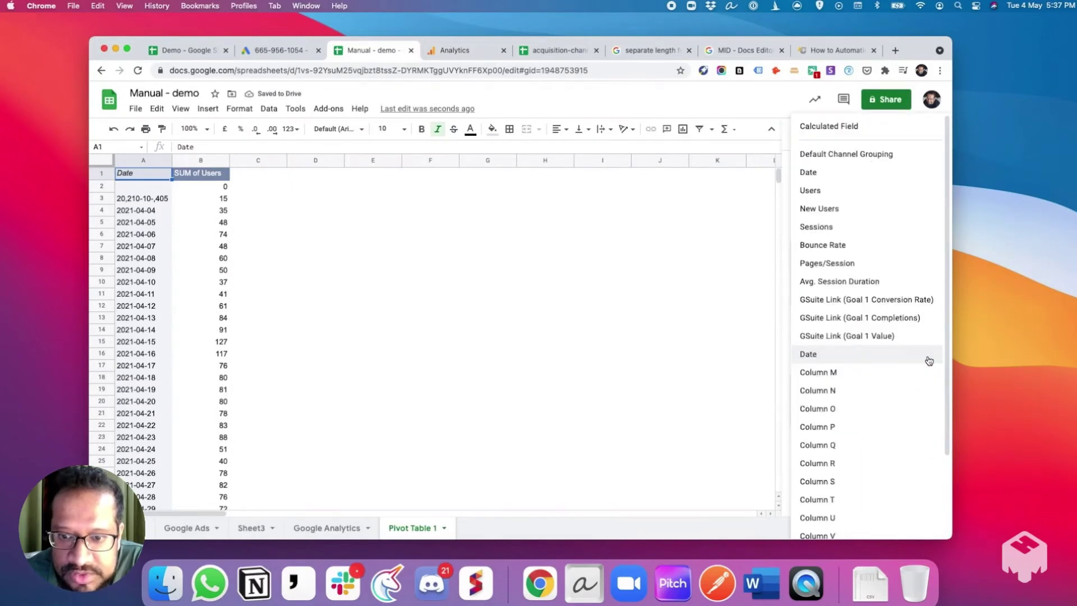
{"action": "left_click", "coordinate": [859, 229]}
{"action": "left_click", "coordinate": [519, 426]}
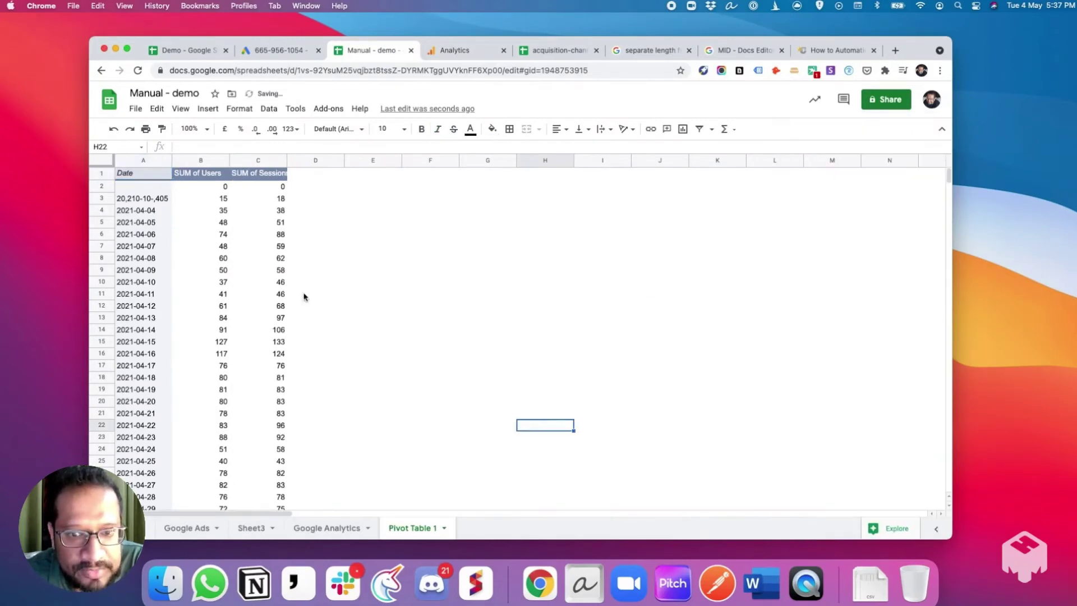
{"action": "left_click", "coordinate": [284, 160]}
{"action": "left_click", "coordinate": [372, 449]}
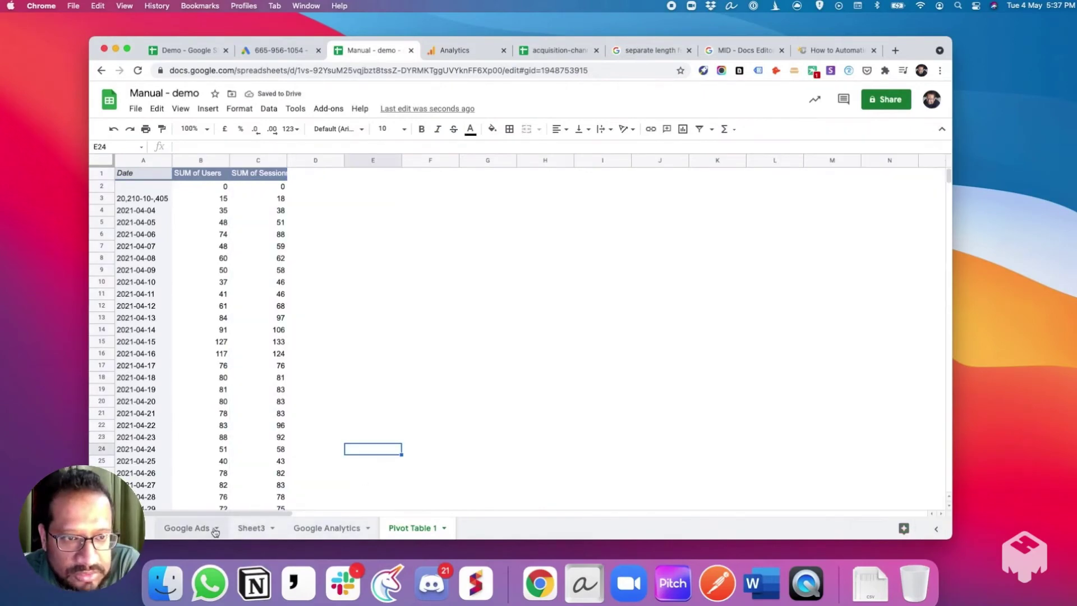
{"action": "left_click", "coordinate": [251, 528]}
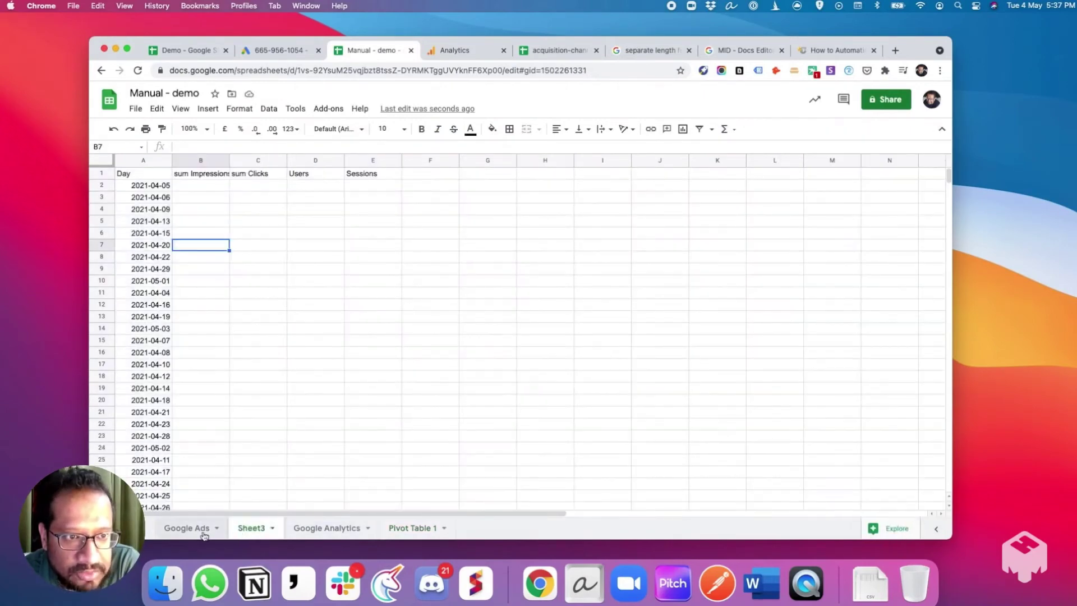
{"action": "left_click", "coordinate": [187, 528]}
{"action": "scroll", "coordinate": [262, 324], "scroll_direction": "up", "scroll_amount": 3}
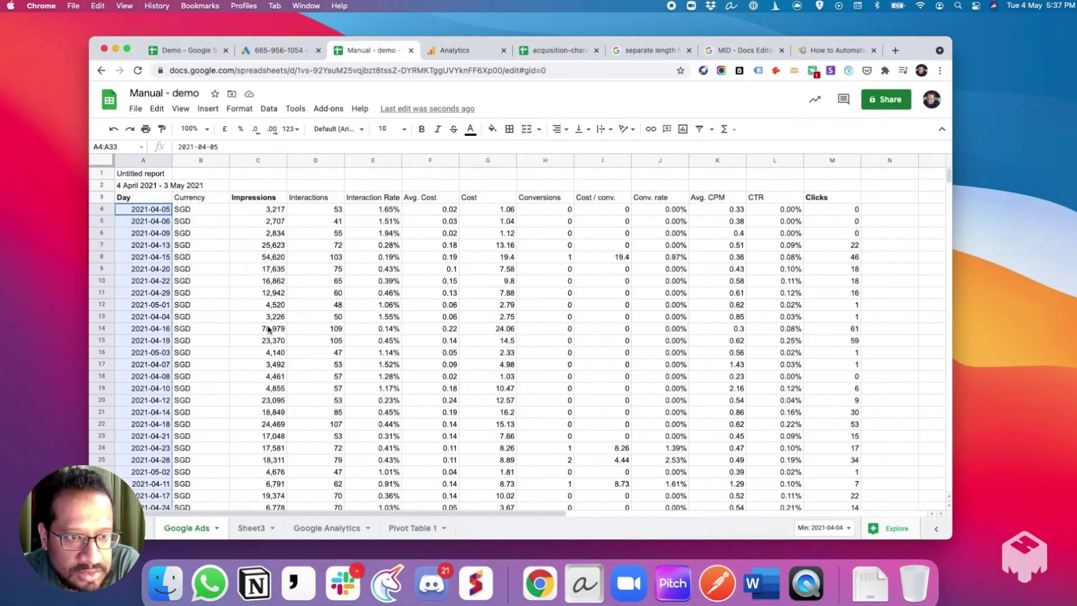
{"action": "left_click", "coordinate": [259, 210]}
{"action": "key", "text": "ctrl+shift+Down"}
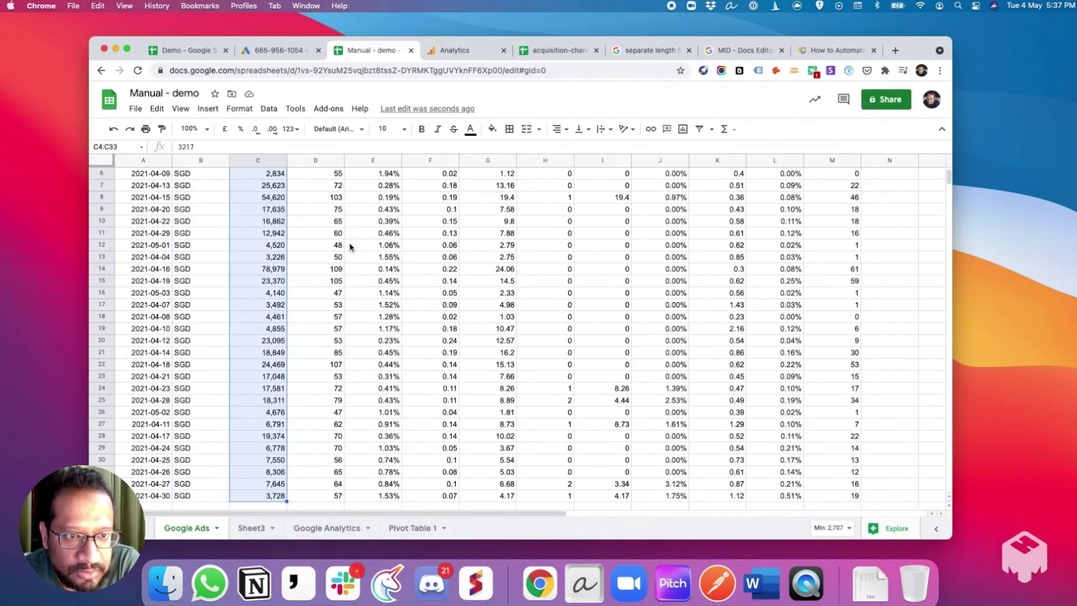
Look up daily impressions in B2 of Sheet3 with =vlookup(A2, 'Google Ads'!A:C, 3, false) and fill the formula down column B
{"action": "left_click", "coordinate": [251, 528]}
{"action": "left_click", "coordinate": [205, 189]}
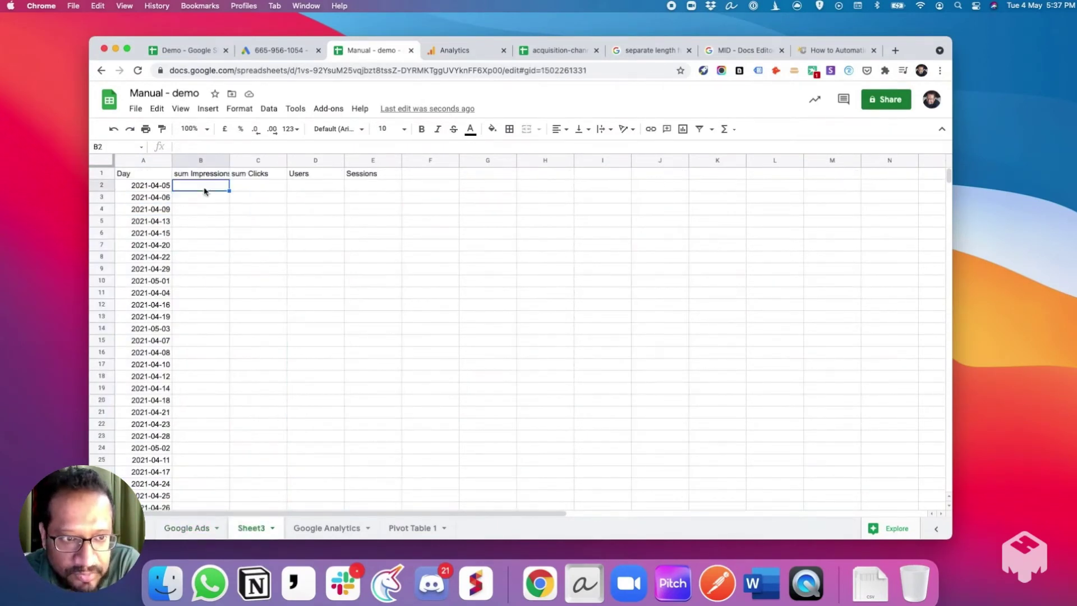
{"action": "type", "text": "=vlookup"}
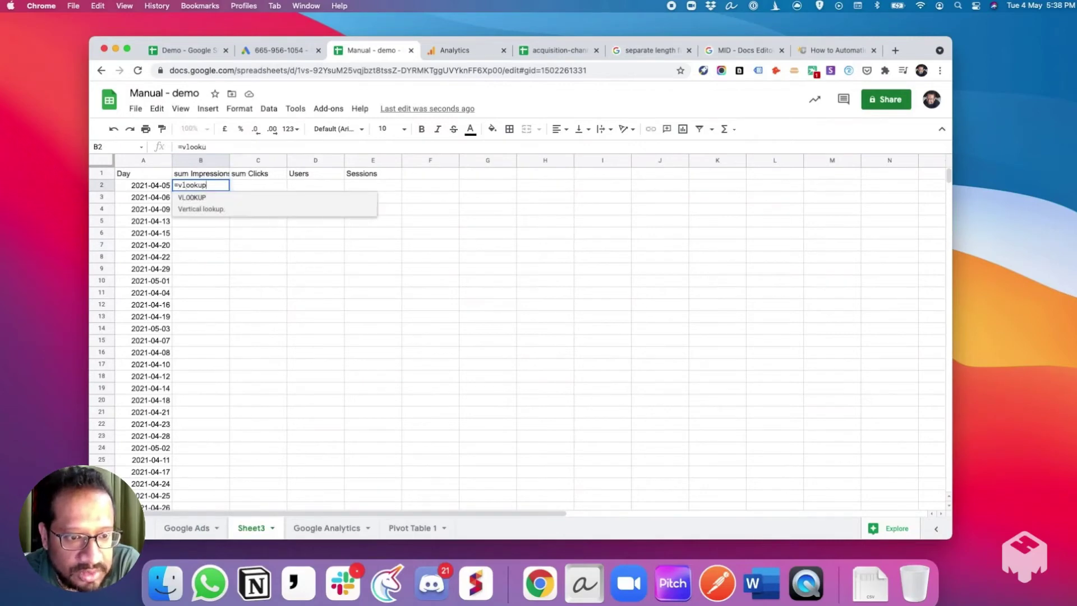
{"action": "type", "text": "(A2,"}
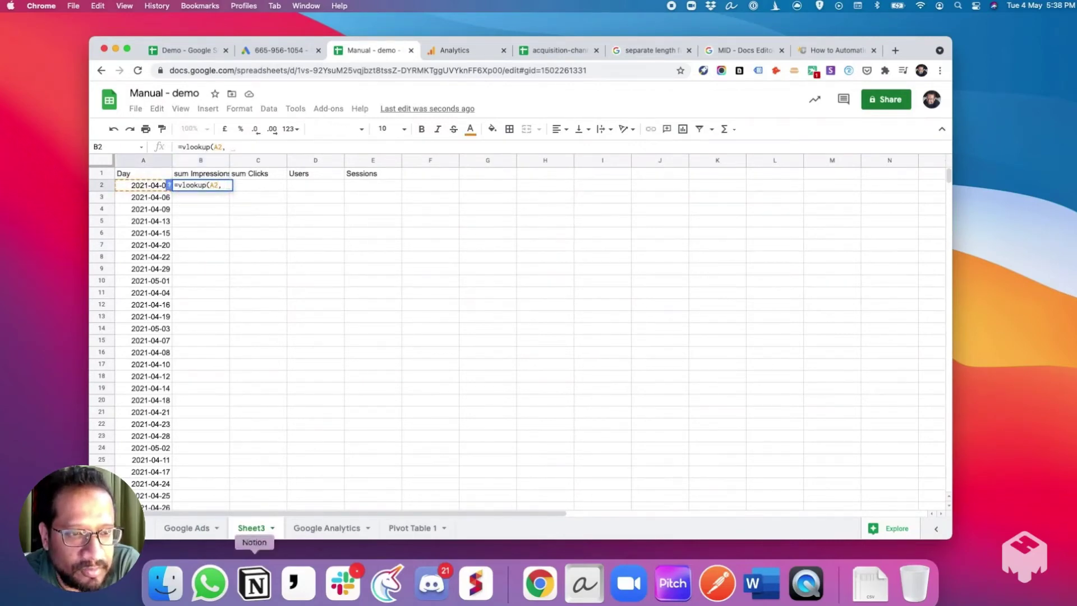
{"action": "left_click", "coordinate": [187, 528]}
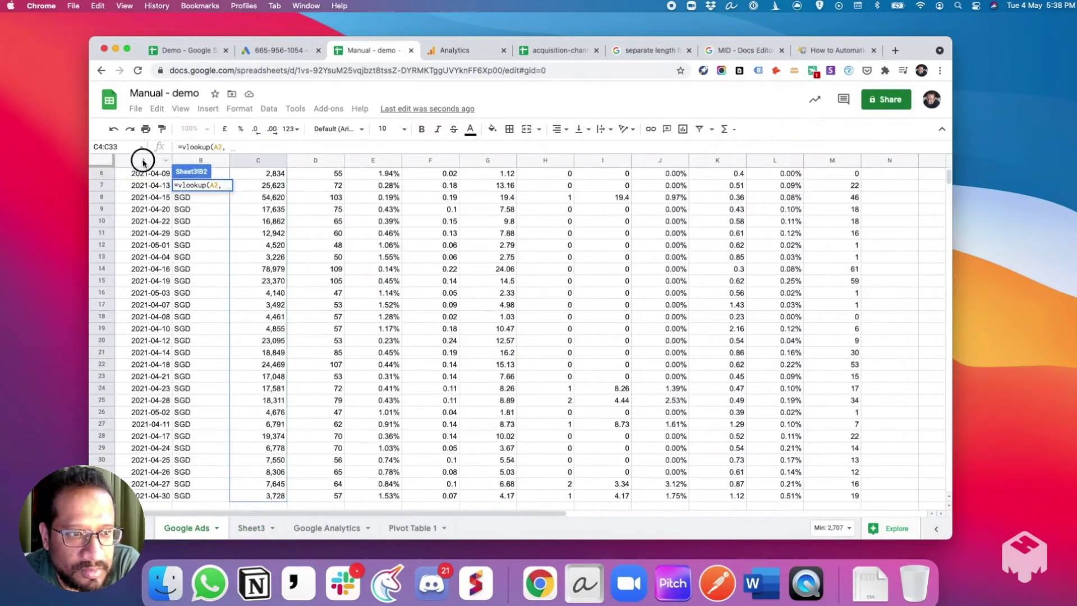
{"action": "left_click_drag", "start_coordinate": [144, 160], "coordinate": [282, 161]}
{"action": "type", "text": ", 3, false"}
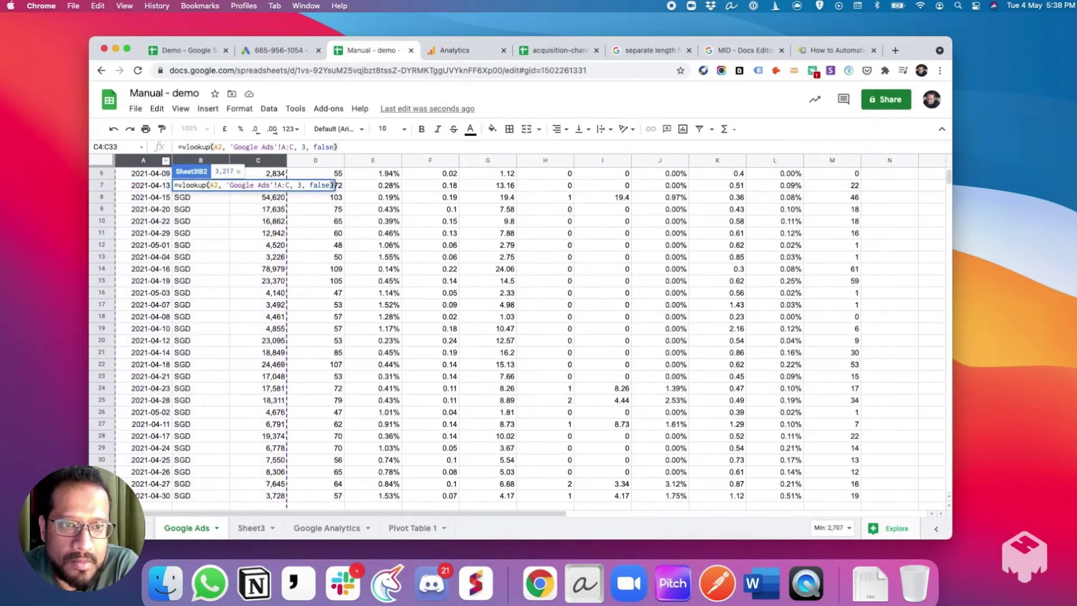
{"action": "key", "text": "Return"}
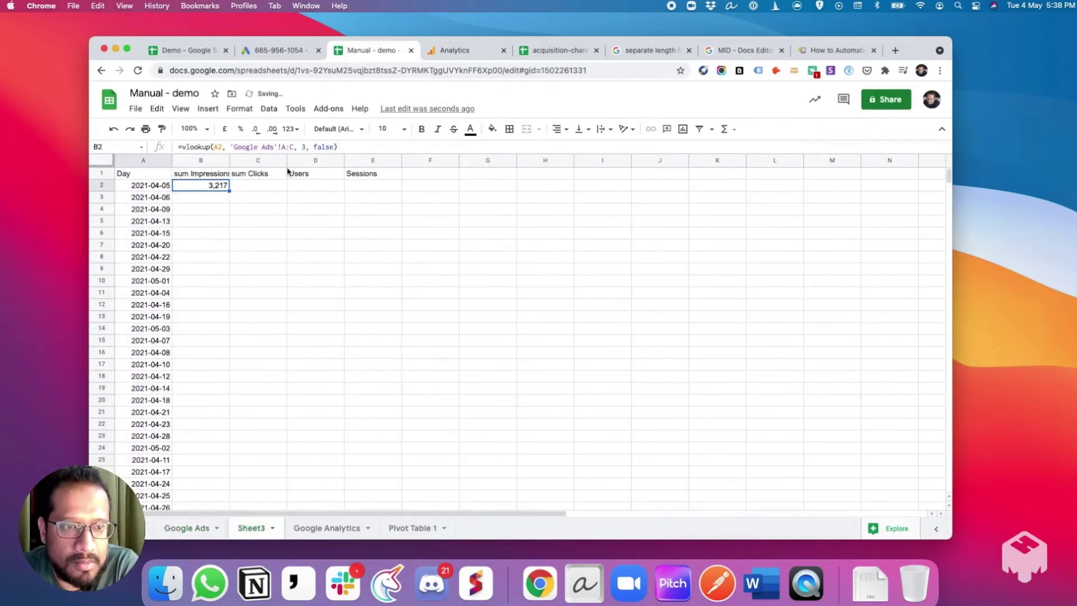
{"action": "double_click", "coordinate": [229, 189]}
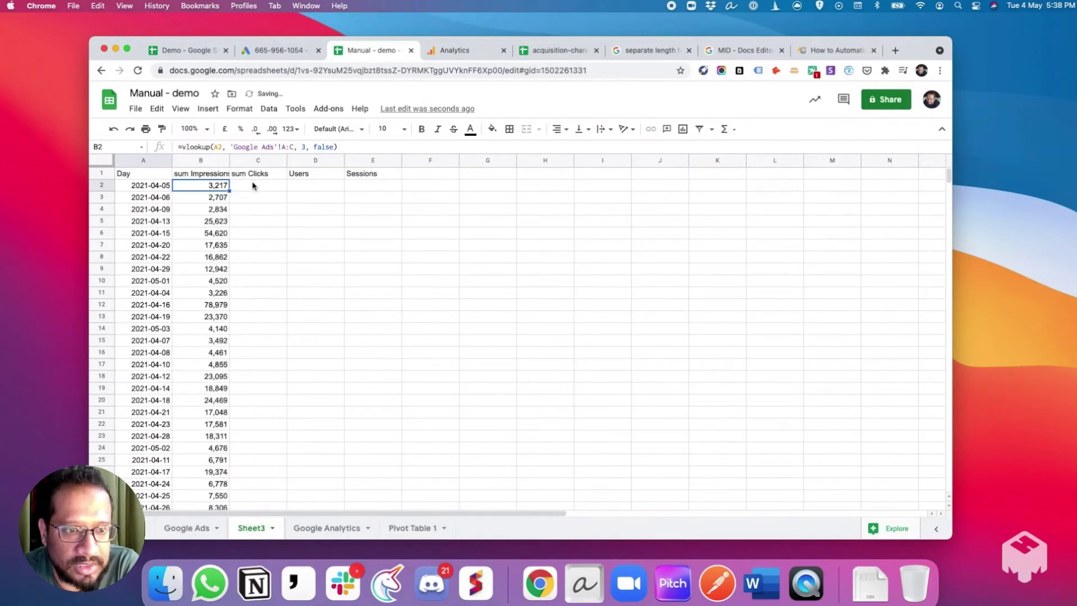
Look up daily clicks in C2 of Sheet3 with =vlookup(A2,'Google Ads'!A:M, 13, false)
{"action": "left_click", "coordinate": [253, 185]}
{"action": "type", "text": "="}
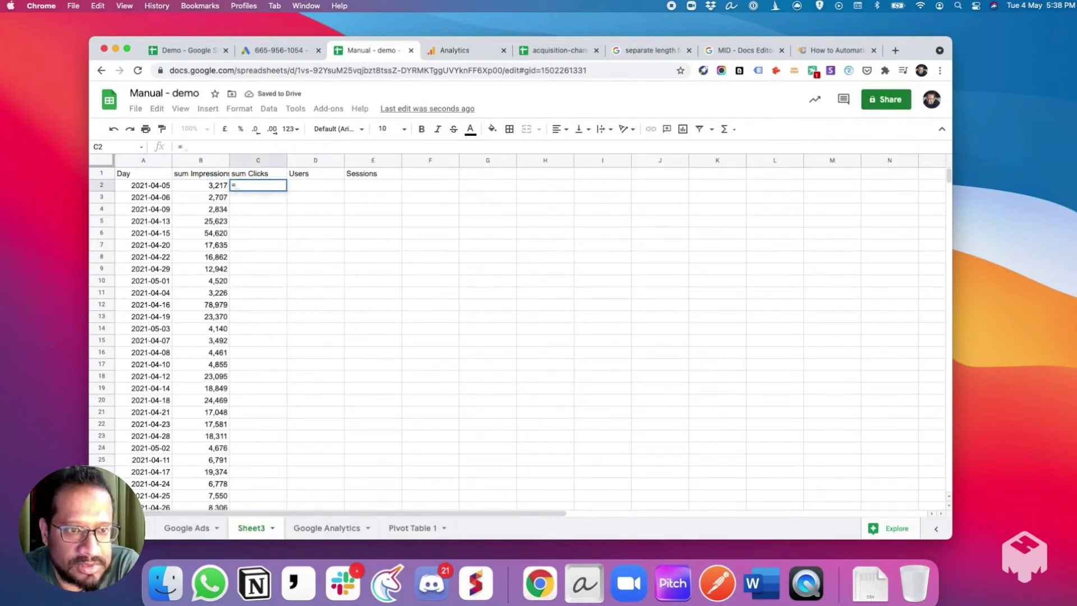
{"action": "type", "text": "vlookup("}
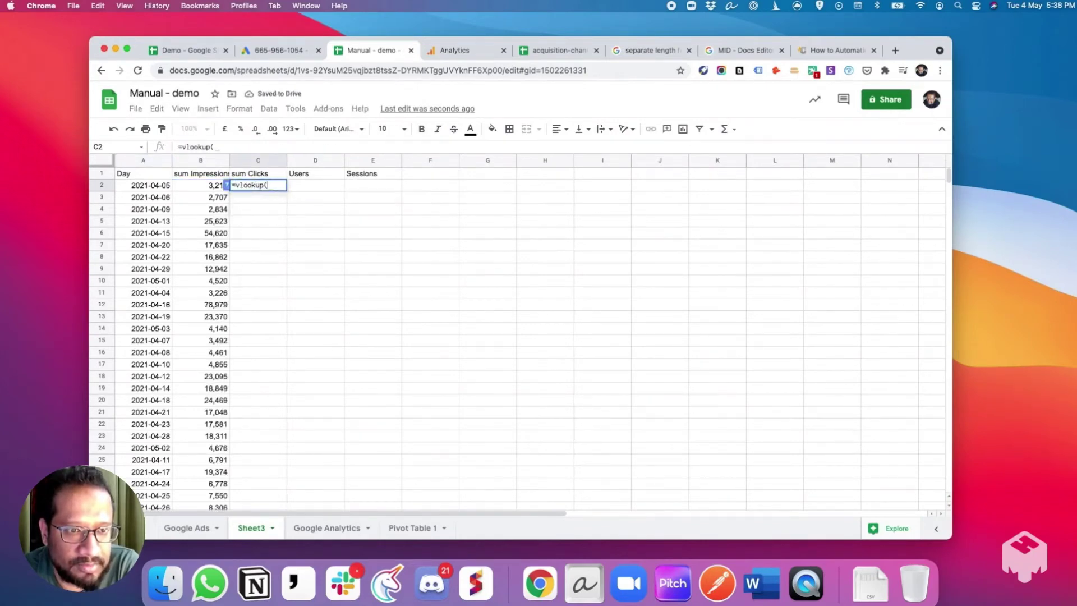
{"action": "left_click", "coordinate": [153, 185]}
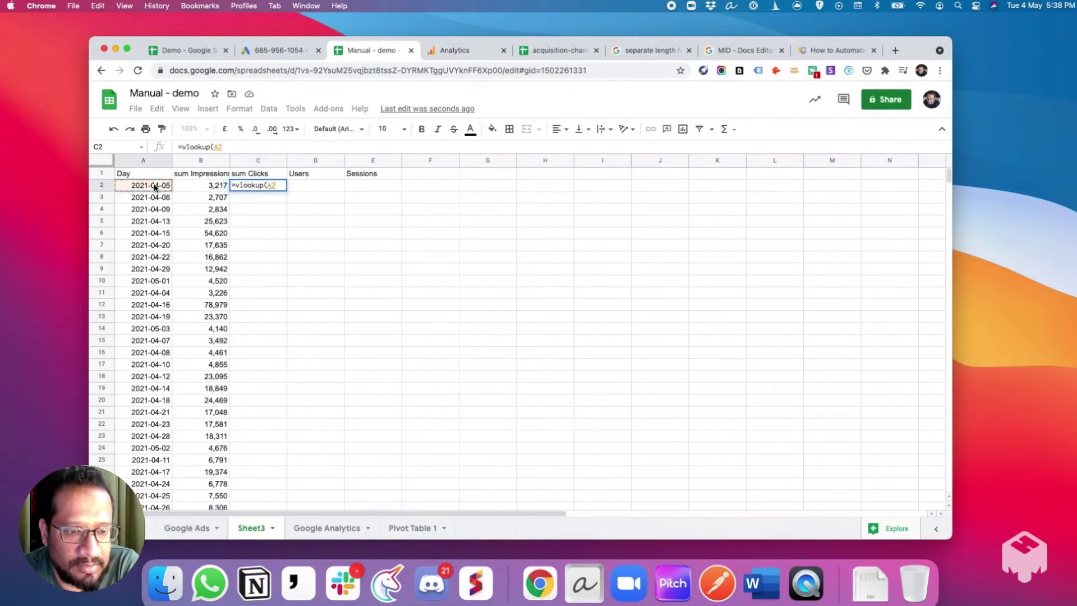
{"action": "type", "text": ","}
{"action": "left_click", "coordinate": [186, 528]}
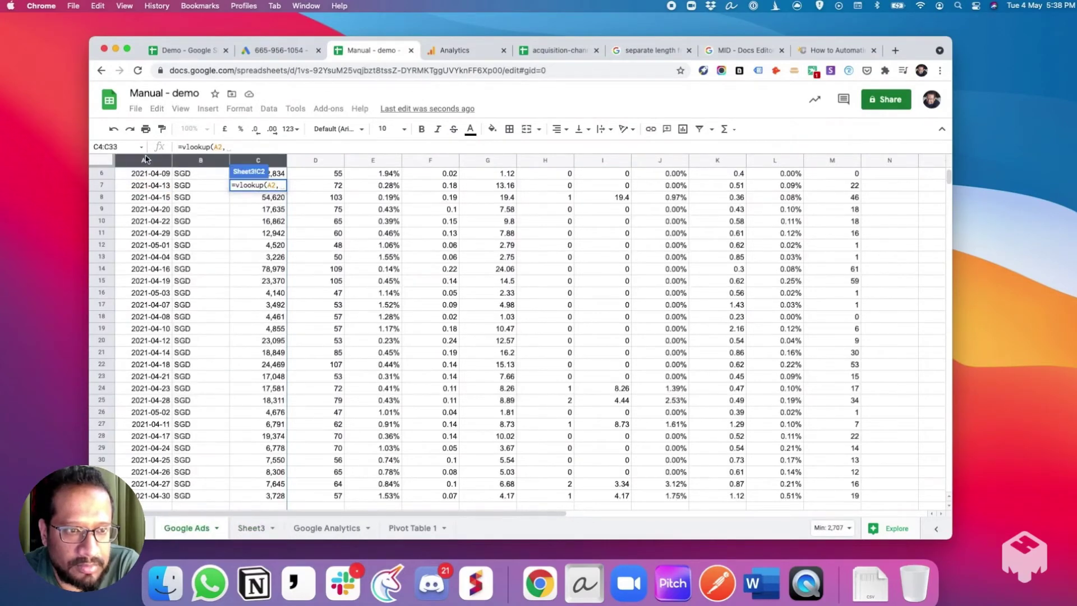
{"action": "scroll", "coordinate": [286, 335], "scroll_direction": "up", "scroll_amount": 3}
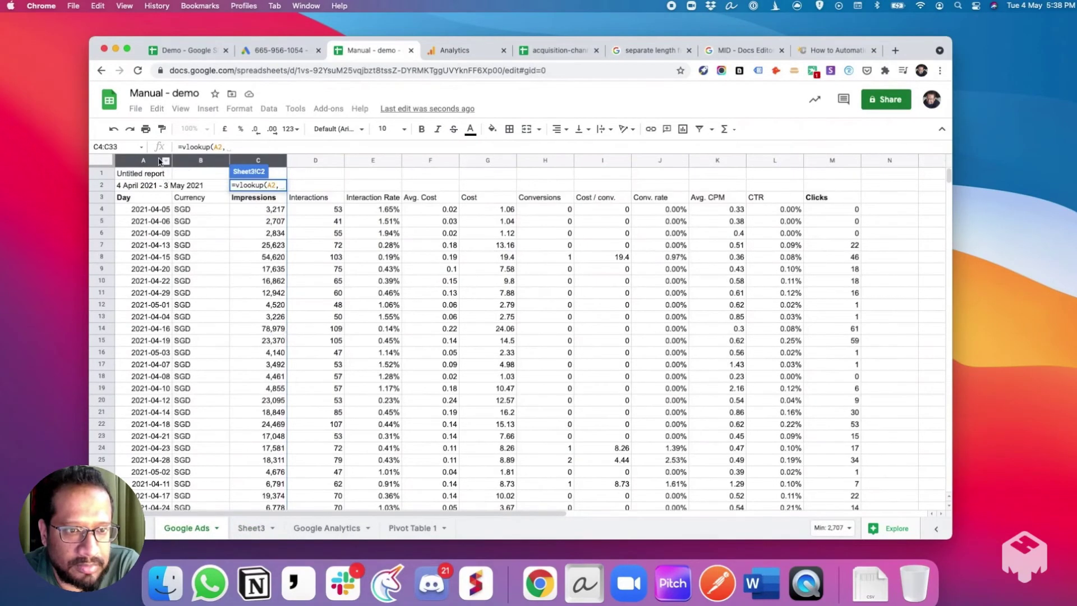
{"action": "left_click_drag", "start_coordinate": [143, 163], "coordinate": [845, 175]}
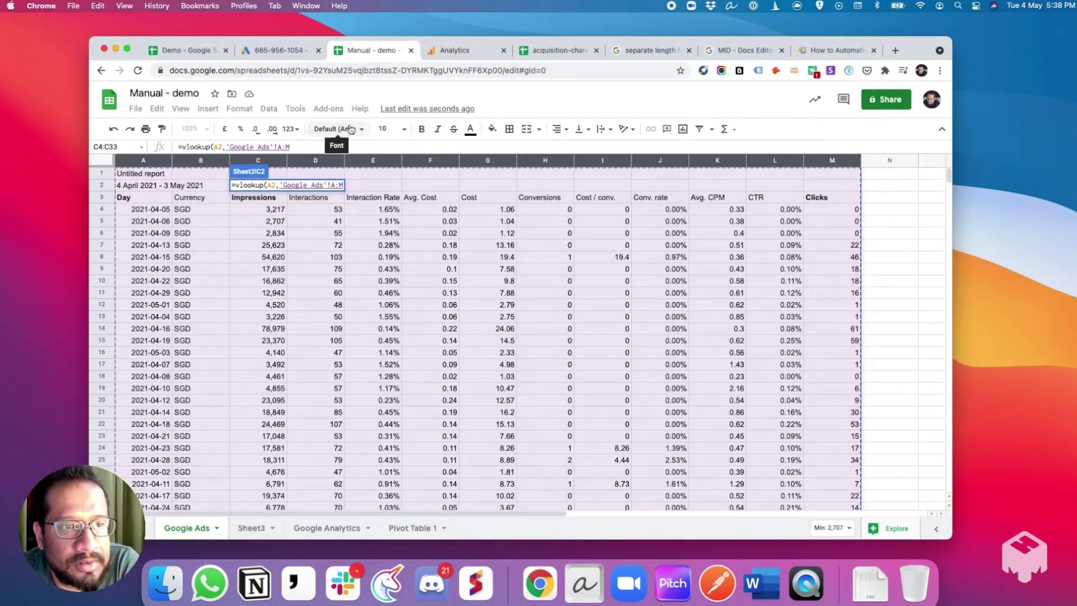
{"action": "type", "text": ", 1"}
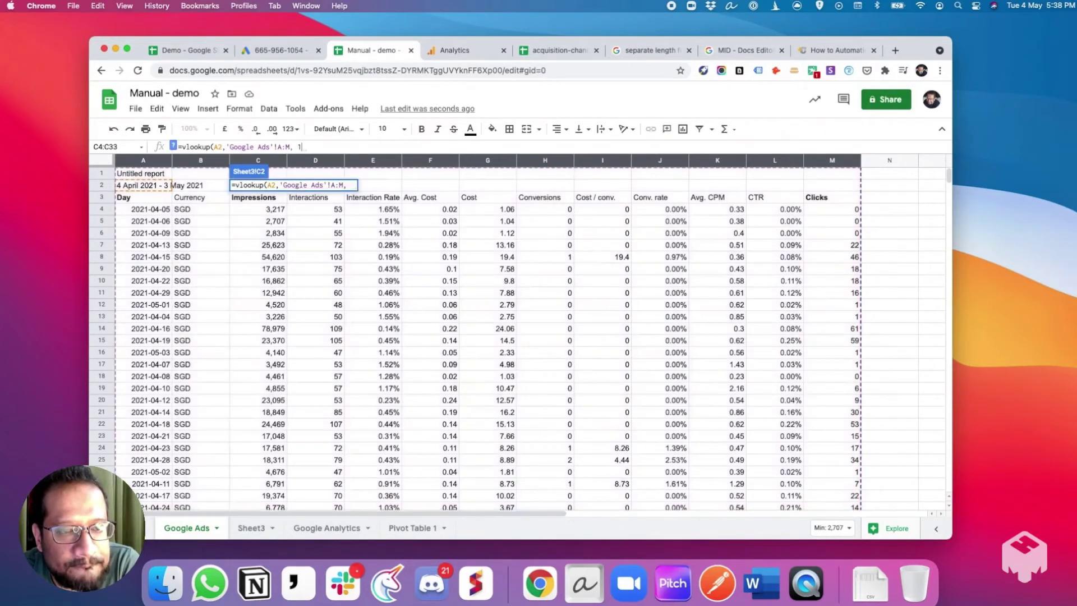
{"action": "type", "text": "3, false)"}
{"action": "key", "text": "Return"}
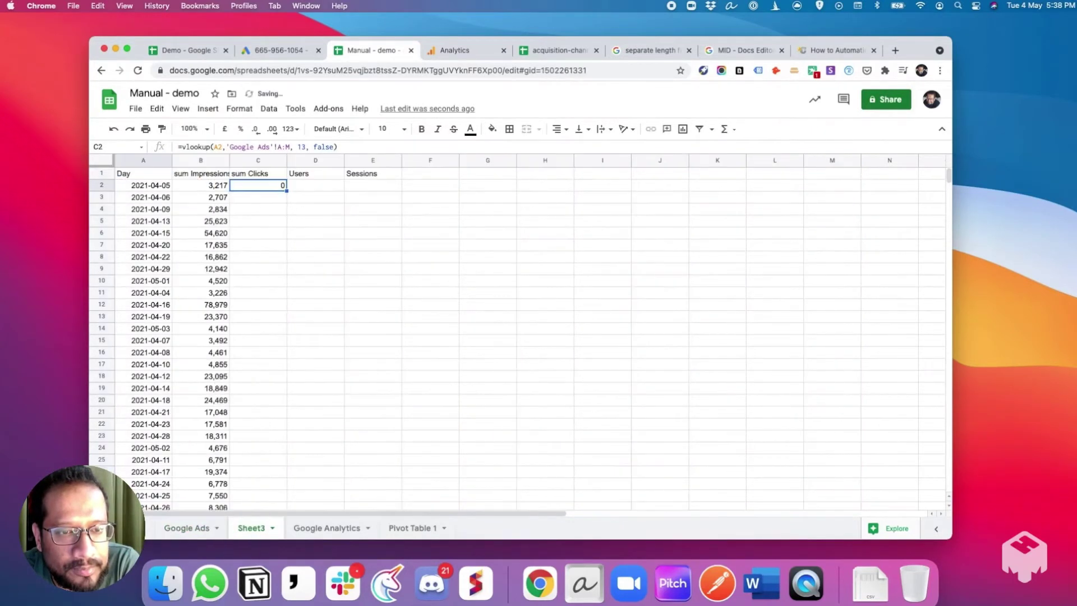
Fill the clicks lookup down column C for all dates and clear the stray copies from D2:D31
{"action": "left_click_drag", "start_coordinate": [287, 191], "coordinate": [345, 191]}
{"action": "double_click", "coordinate": [345, 191]}
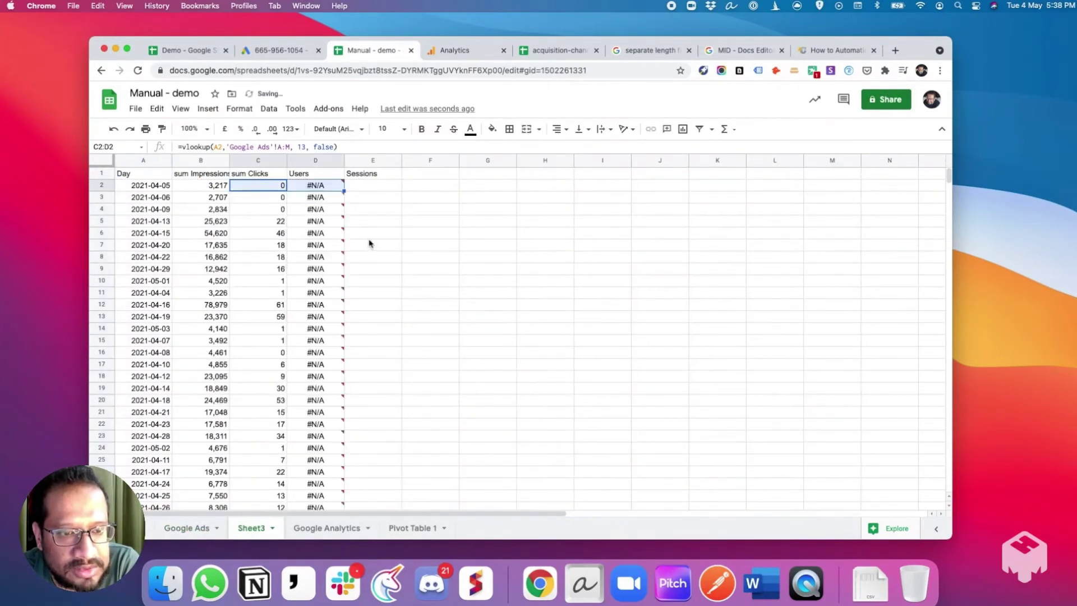
{"action": "left_click", "coordinate": [314, 185]}
{"action": "key", "text": "ctrl+shift+Down"}
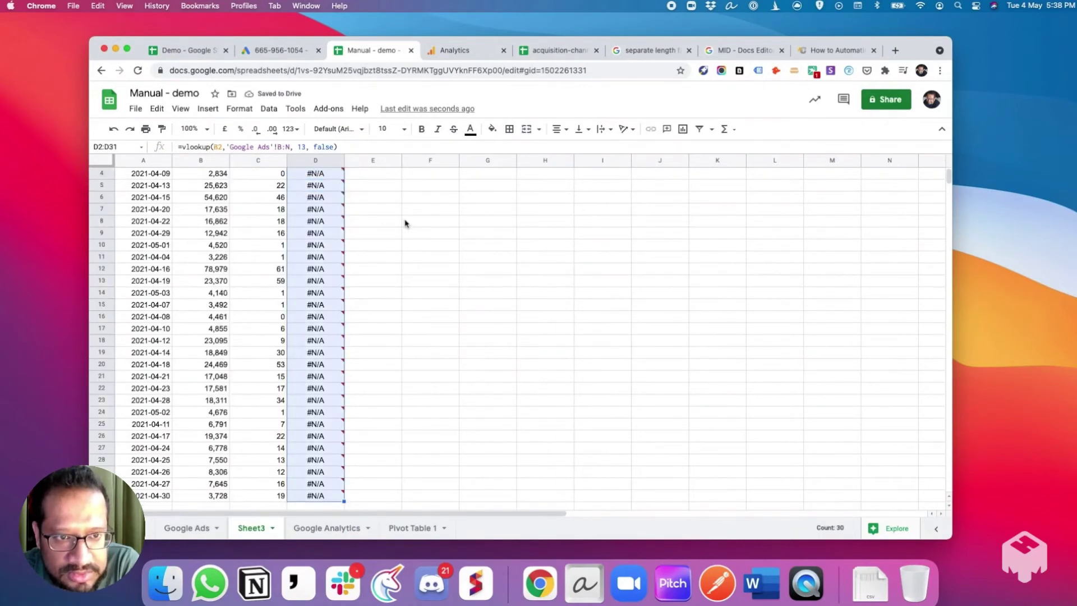
{"action": "key", "text": "Delete"}
{"action": "key", "text": "Left"}
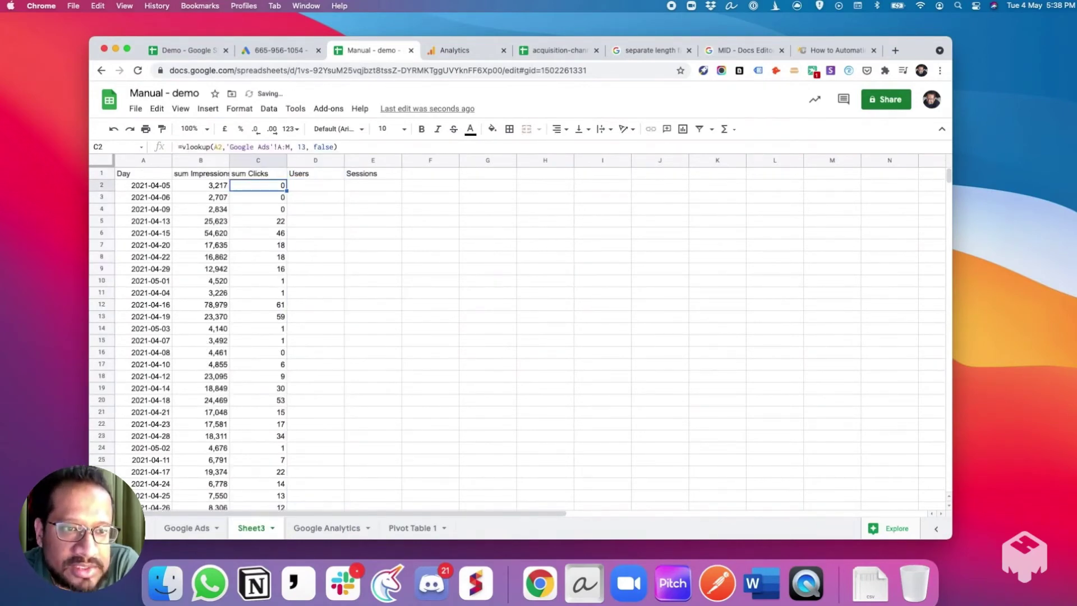
{"action": "key", "text": "Right"}
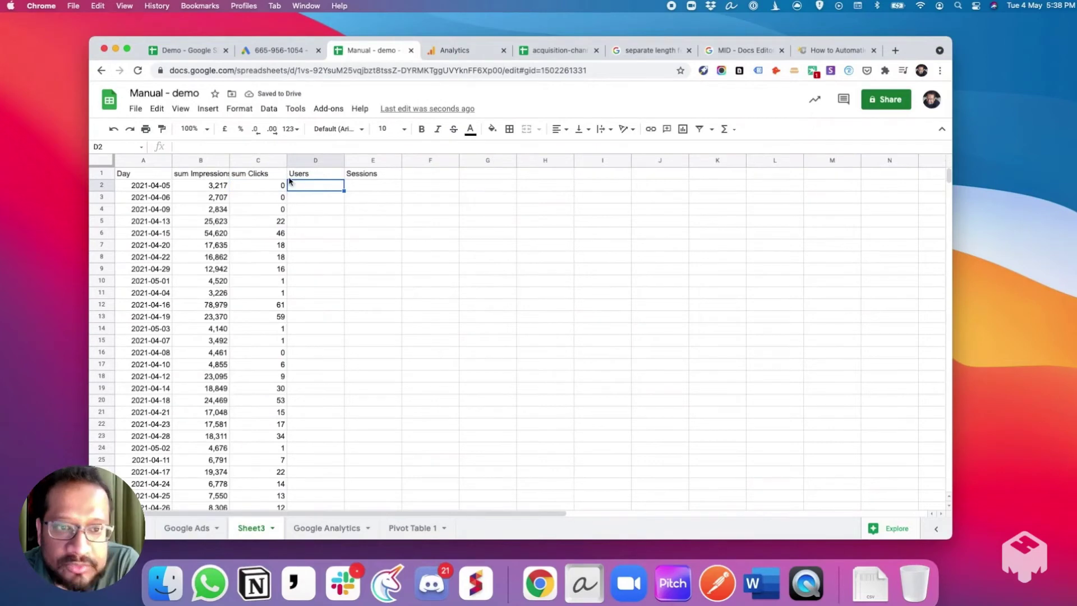
Make the Users and Sessions headers in D1:E1 bold
{"action": "left_click_drag", "start_coordinate": [303, 175], "coordinate": [356, 173]}
{"action": "key", "text": "ctrl+b"}
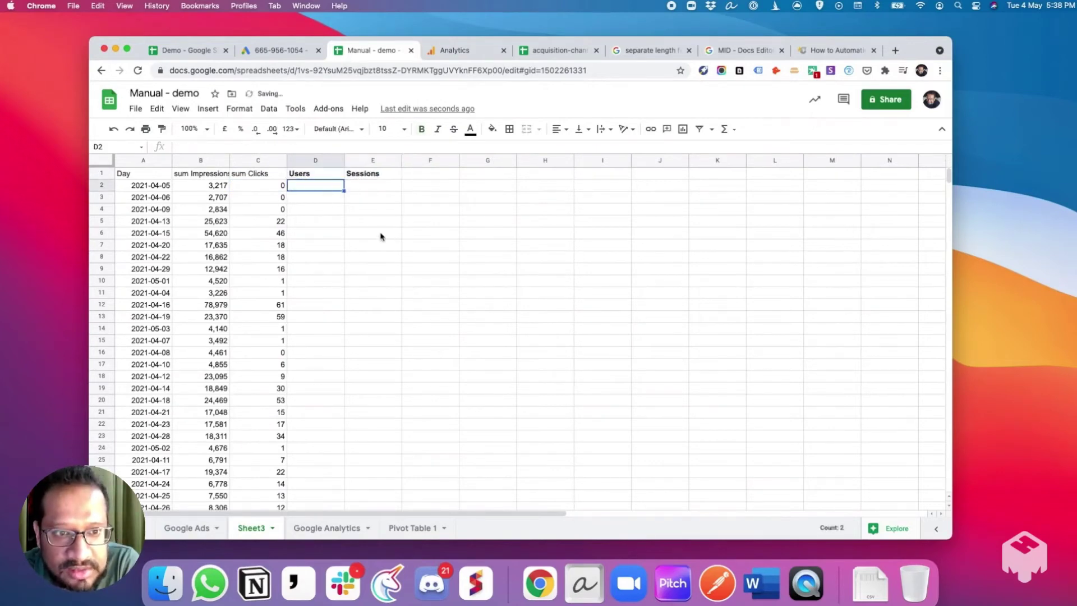
Try to look up daily users in D2 of Sheet3 with =vlookup(A2, 'Pivot Table 1'!A:B, 2, false)
{"action": "left_click", "coordinate": [414, 532]}
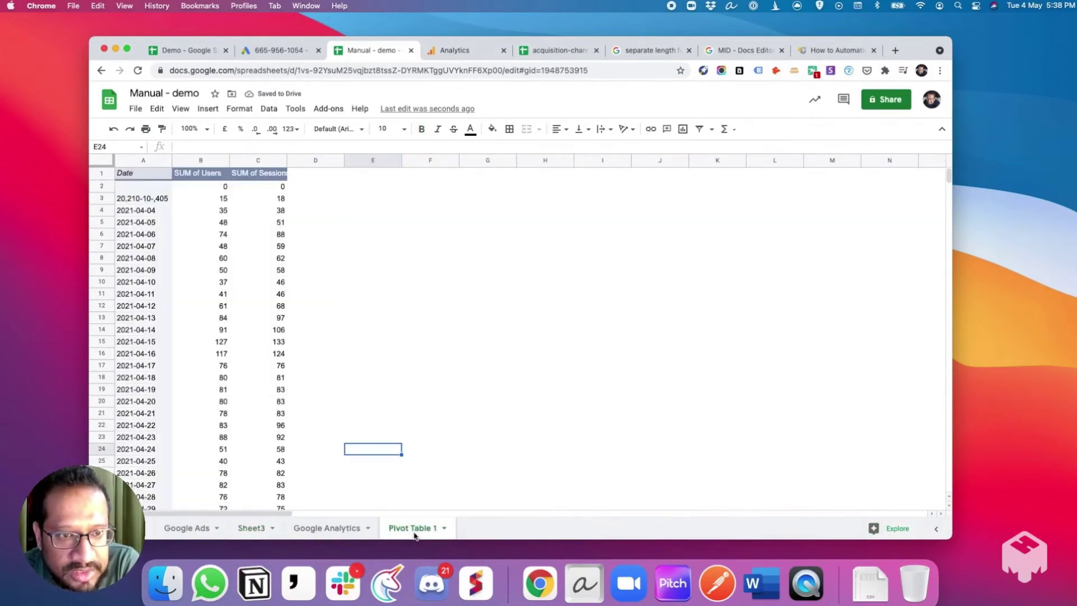
{"action": "left_click", "coordinate": [252, 529]}
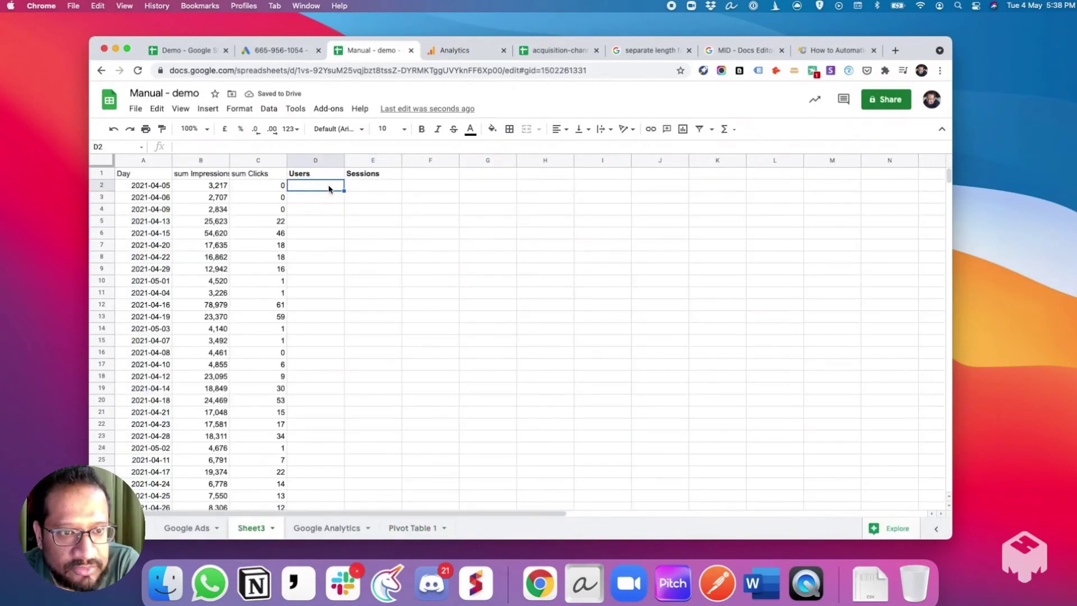
{"action": "type", "text": "=vlookup("}
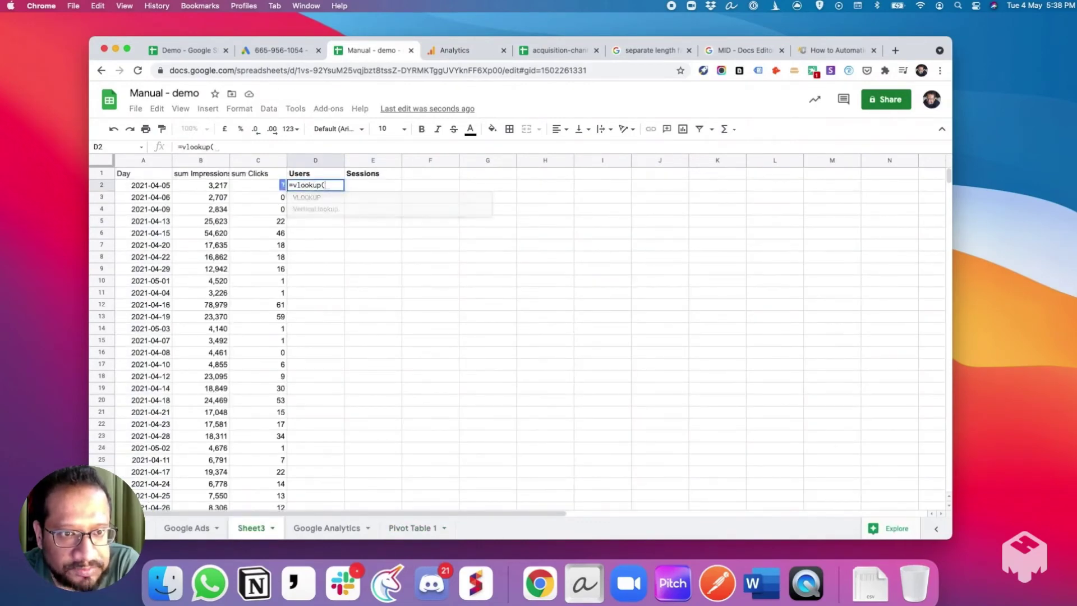
{"action": "left_click", "coordinate": [143, 185]}
{"action": "type", "text": ","}
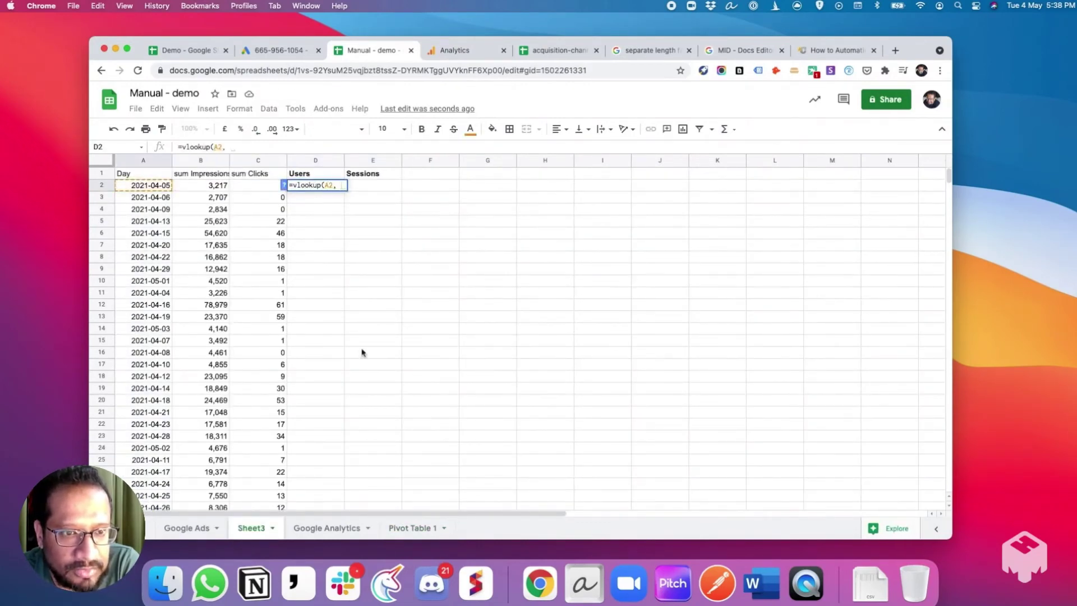
{"action": "left_click", "coordinate": [414, 528]}
{"action": "left_click_drag", "start_coordinate": [144, 160], "coordinate": [194, 157]}
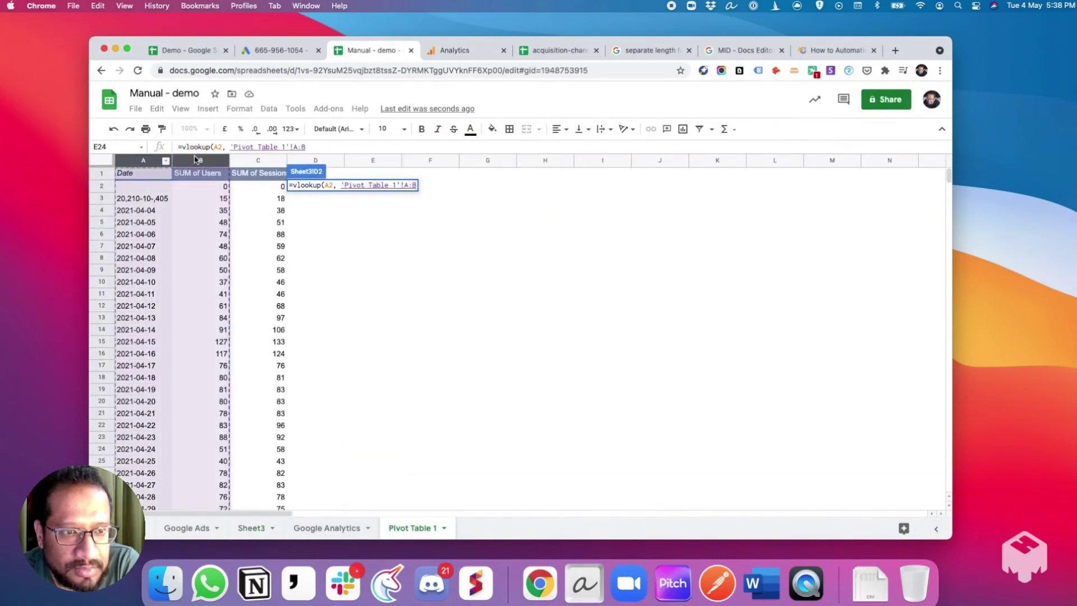
{"action": "type", "text": ", 2, false("}
{"action": "key", "text": "Return"}
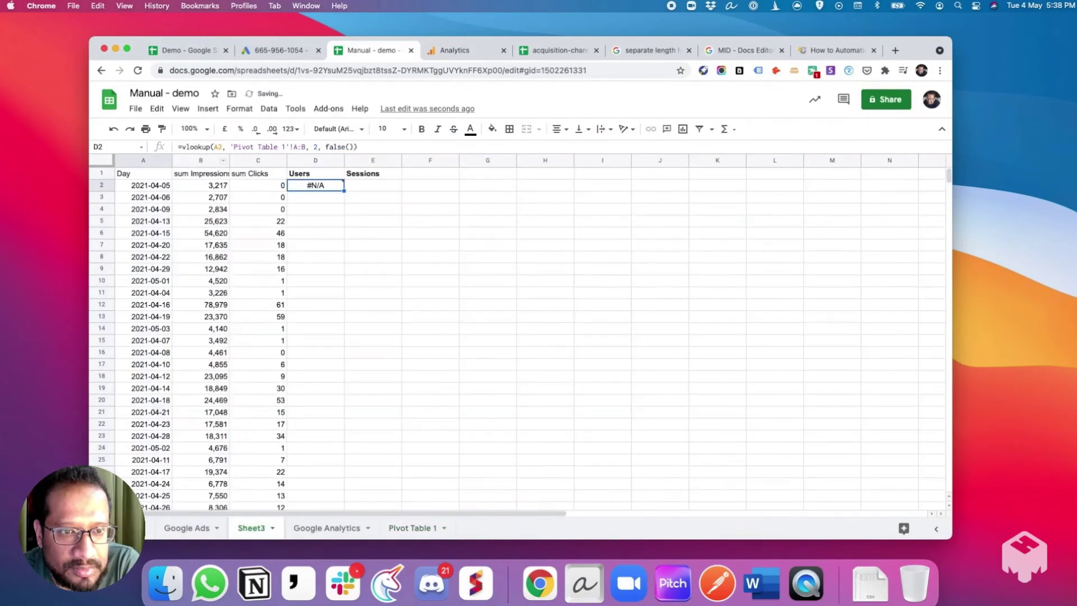
{"action": "left_click", "coordinate": [356, 147]}
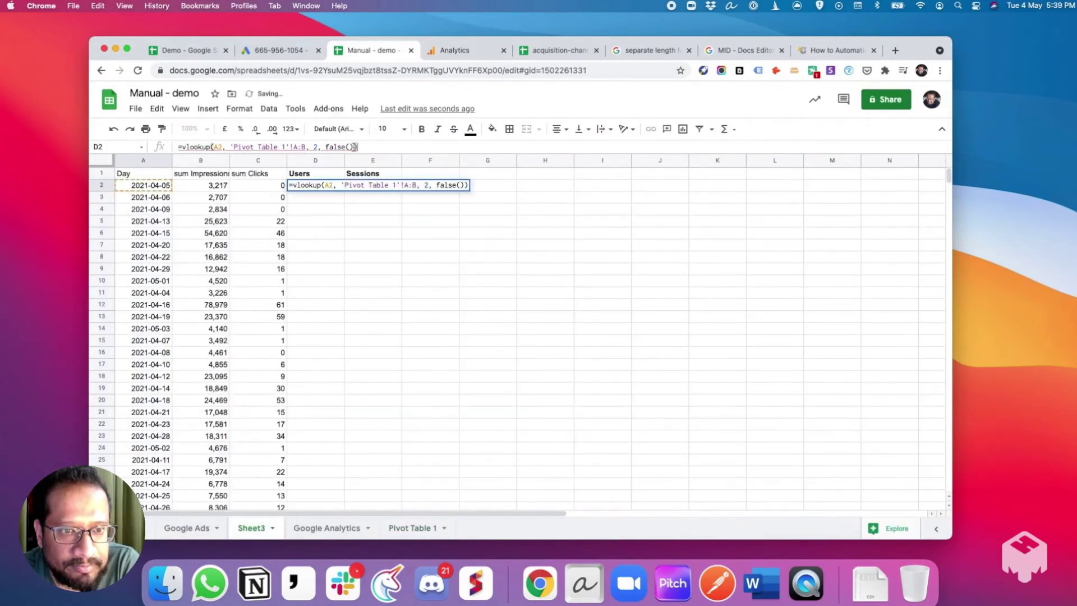
{"action": "key", "text": "Return"}
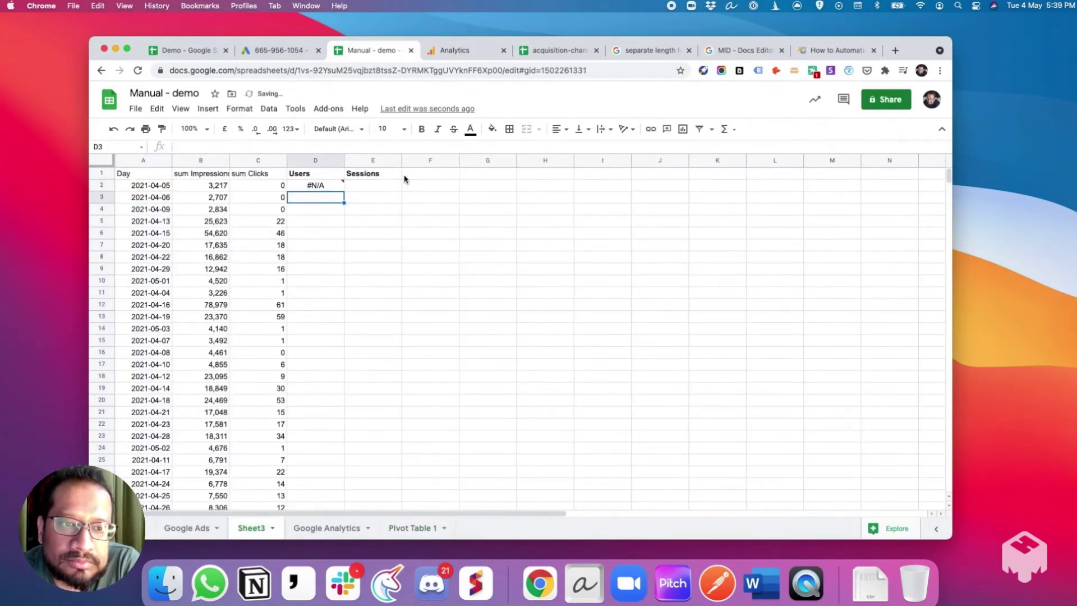
Fill the users lookup down column D for all dates, then clear D2:D31
{"action": "left_click", "coordinate": [331, 187]}
{"action": "mouse_move", "coordinate": [345, 194]}
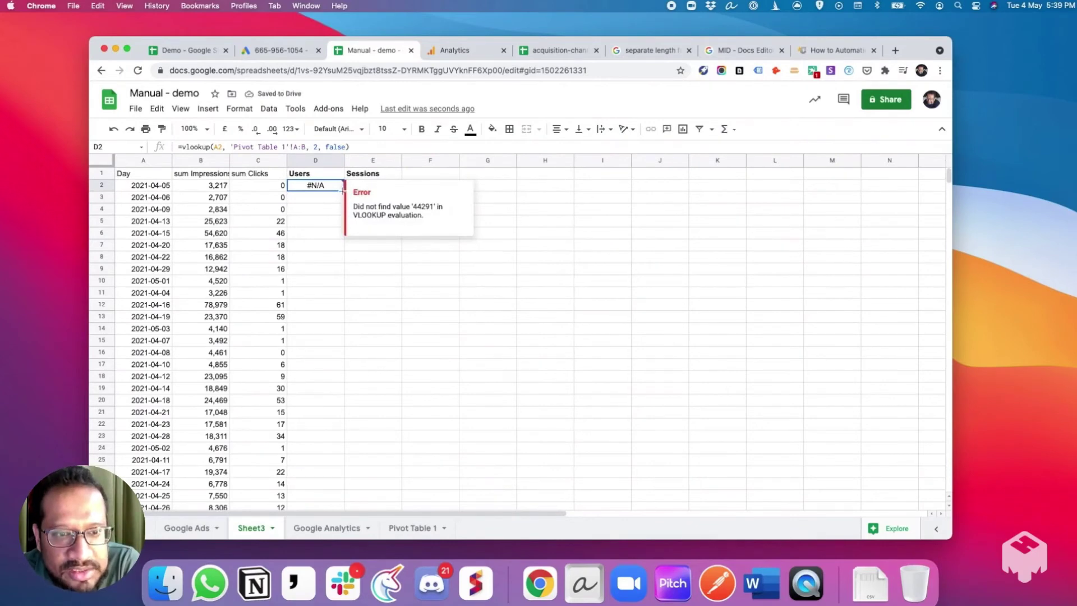
{"action": "double_click", "coordinate": [342, 190]}
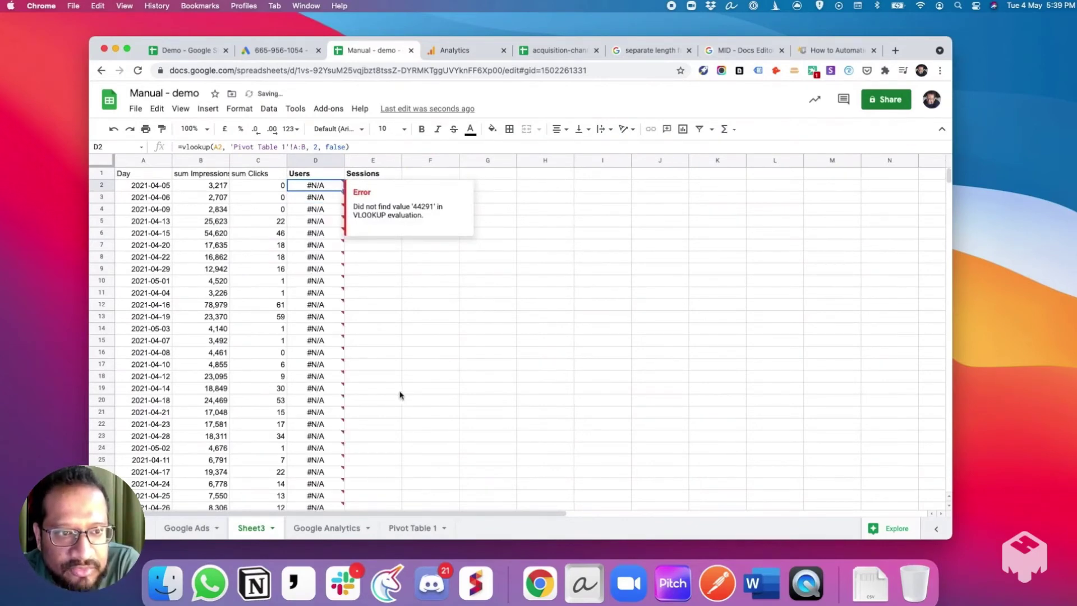
{"action": "key", "text": "ctrl+shift+Down"}
{"action": "key", "text": "Delete"}
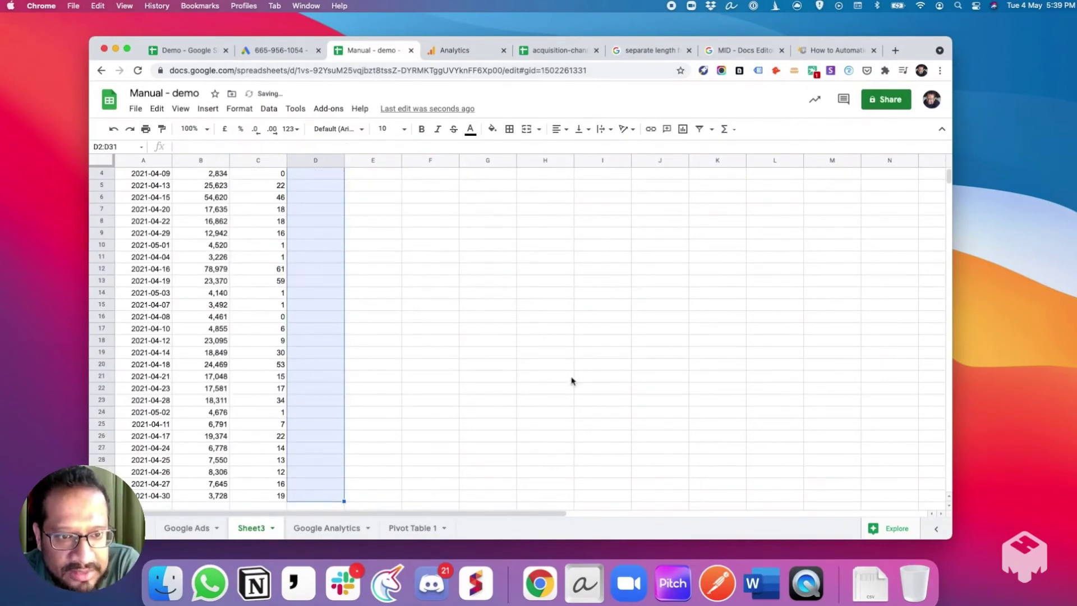
Check the Date column of the Google Analytics sheet for malformed entries and clear the date 20,210-10-,405 from B51
{"action": "left_click", "coordinate": [412, 528]}
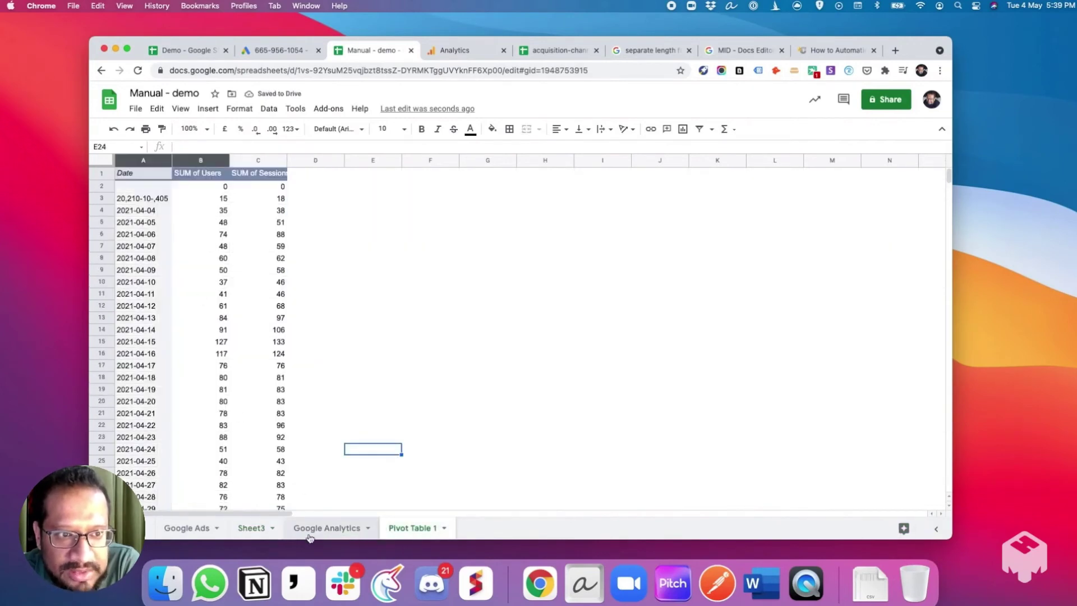
{"action": "left_click", "coordinate": [311, 530]}
{"action": "left_click", "coordinate": [208, 187]}
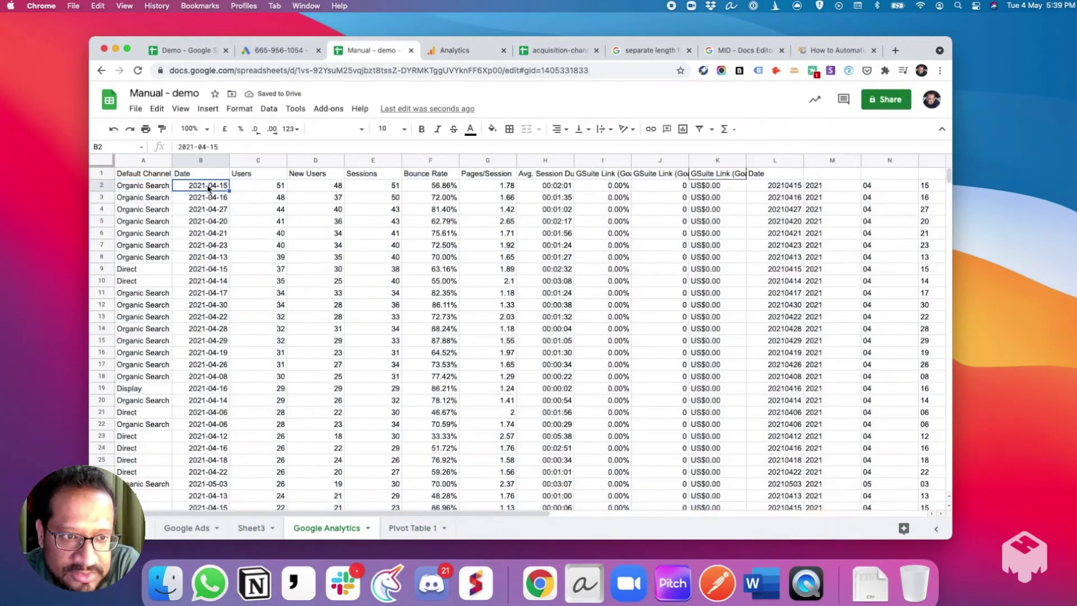
{"action": "key", "text": "ctrl+shift+Down"}
{"action": "scroll", "coordinate": [245, 293], "scroll_direction": "up", "scroll_amount": 5}
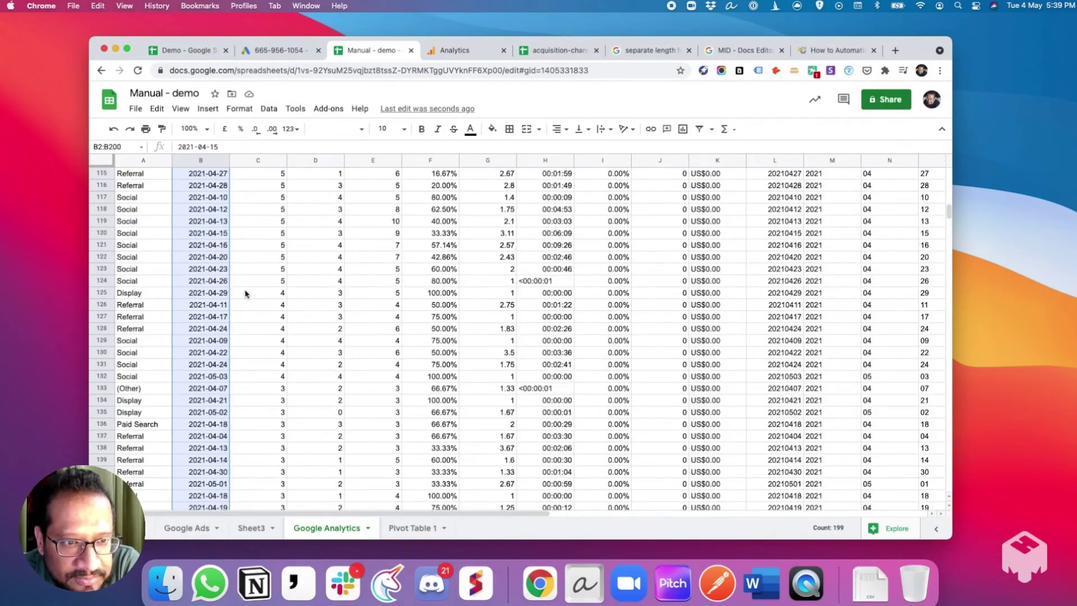
{"action": "scroll", "coordinate": [245, 293], "scroll_direction": "up", "scroll_amount": 20}
{"action": "scroll", "coordinate": [244, 290], "scroll_direction": "down", "scroll_amount": 8}
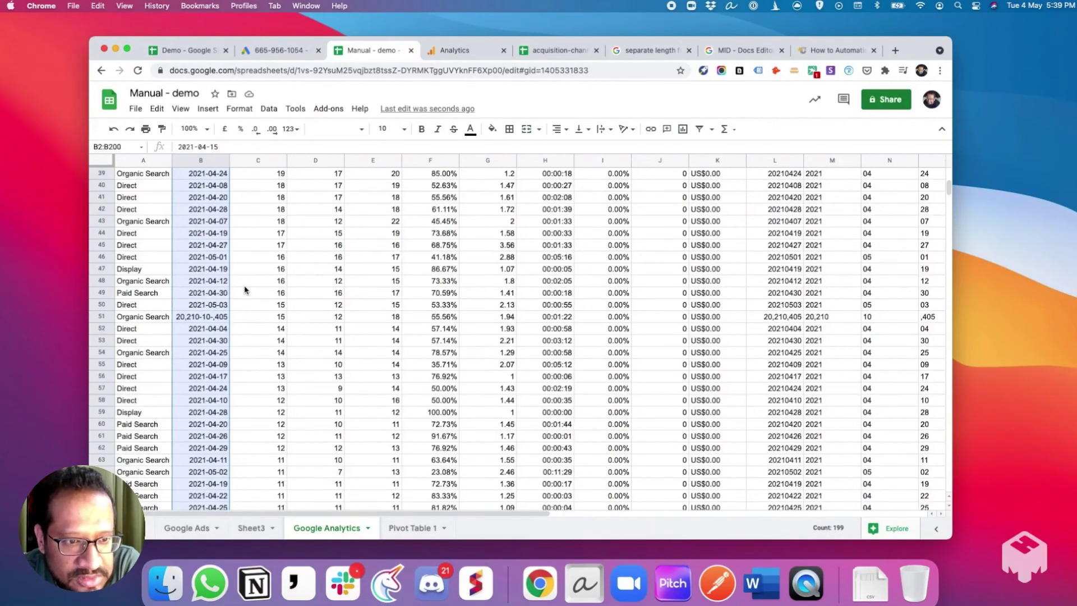
{"action": "left_click", "coordinate": [204, 318]}
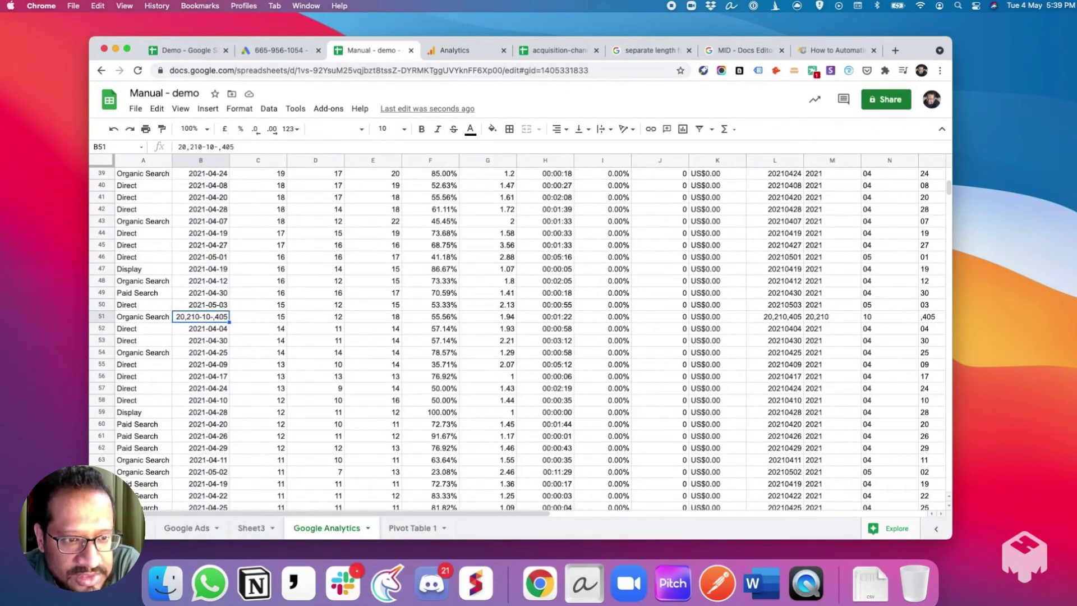
{"action": "key", "text": "Delete"}
Select all the dates in B2:B200 of the Google Analytics sheet, including those below the blank B51
{"action": "scroll", "coordinate": [239, 314], "scroll_direction": "up", "scroll_amount": 15}
{"action": "left_click", "coordinate": [208, 191]}
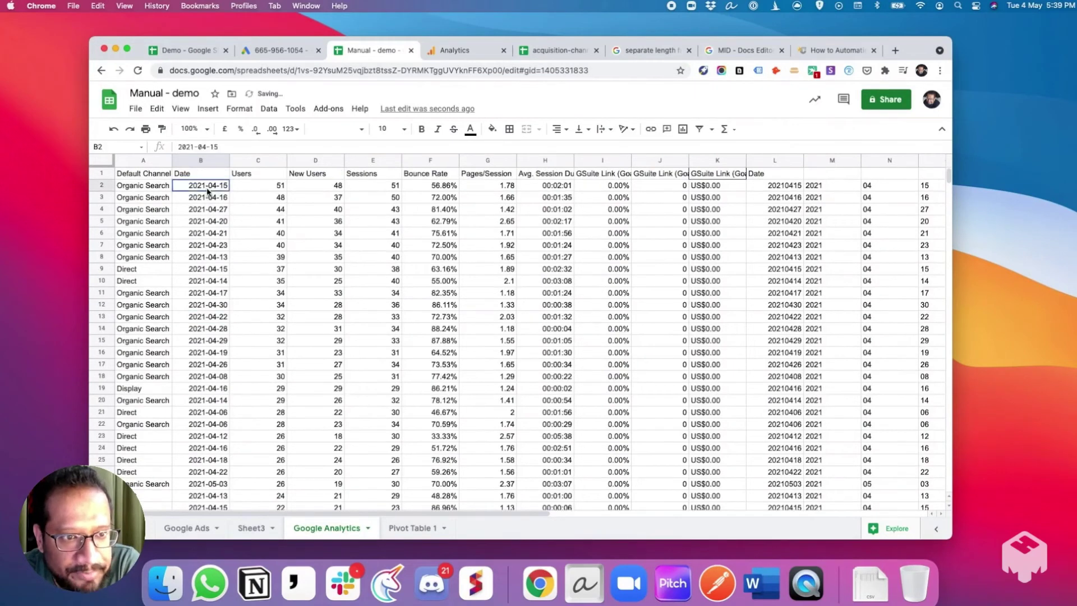
{"action": "key", "text": "ctrl+shift+Down"}
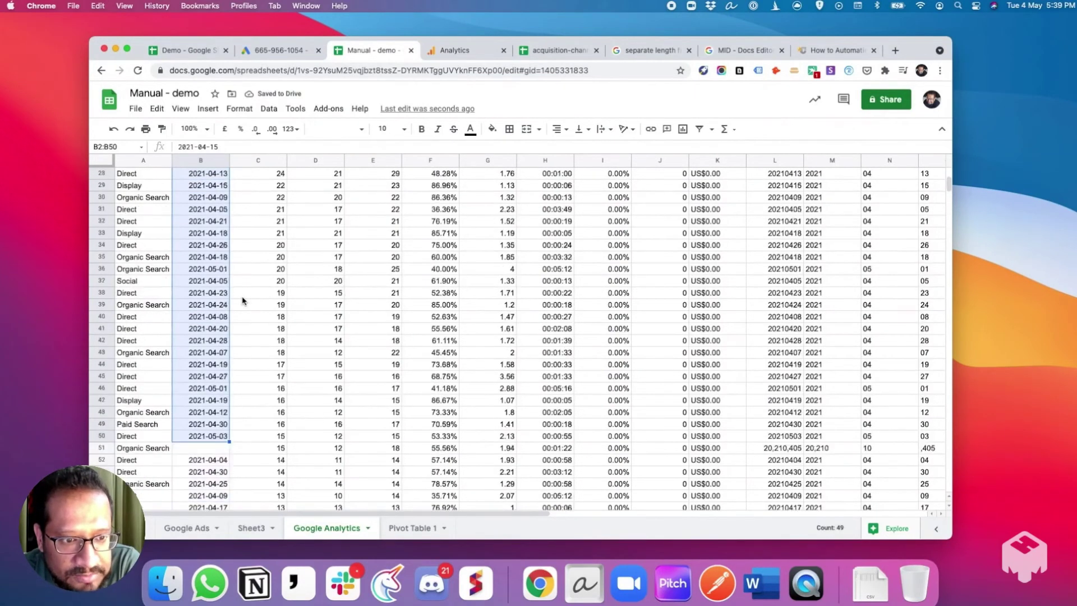
{"action": "scroll", "coordinate": [240, 300], "scroll_direction": "down", "scroll_amount": 2}
{"action": "key", "text": "ctrl+shift+Down"}
{"action": "key", "text": "ctrl+shift+Up"}
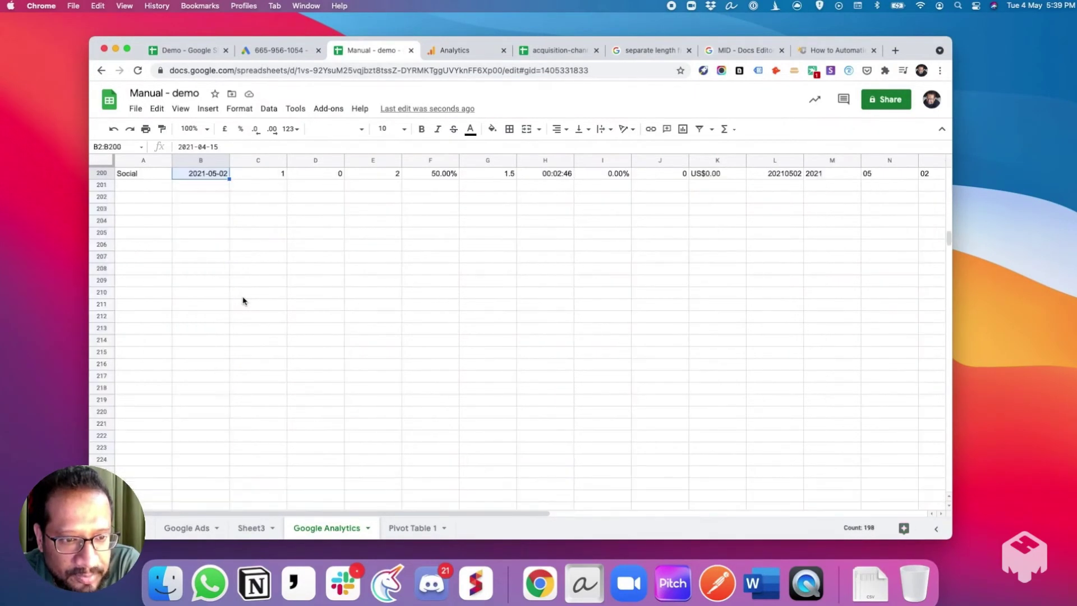
{"action": "scroll", "coordinate": [242, 301], "scroll_direction": "up", "scroll_amount": 20}
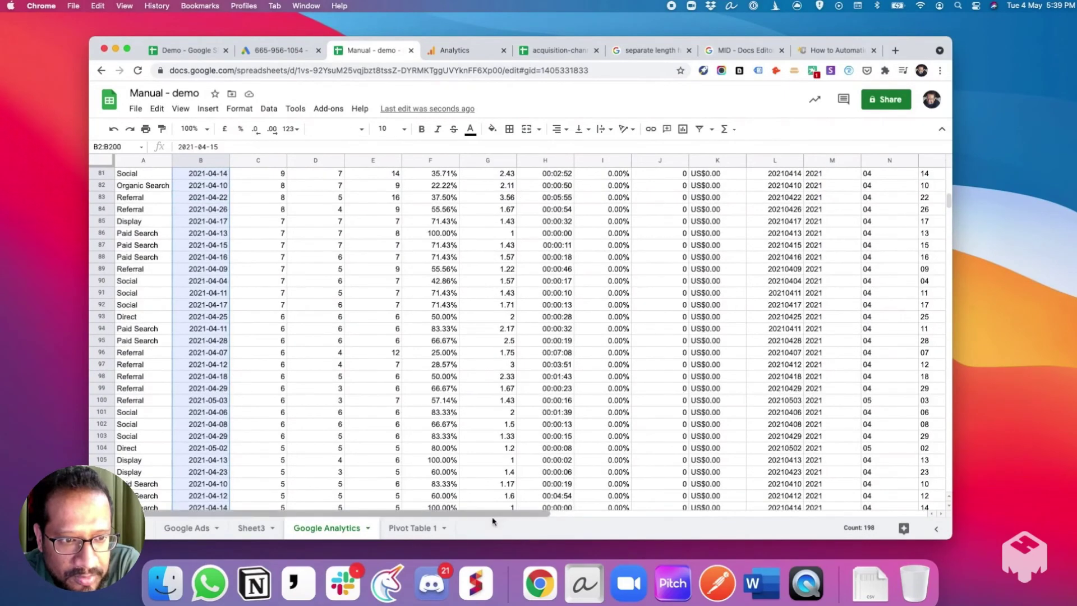
Look up daily users in D2 of Sheet3 with =vlookup(A2, 'Pivot Table 1'!A:B, 2, false)
{"action": "left_click", "coordinate": [395, 528]}
{"action": "left_click", "coordinate": [246, 527]}
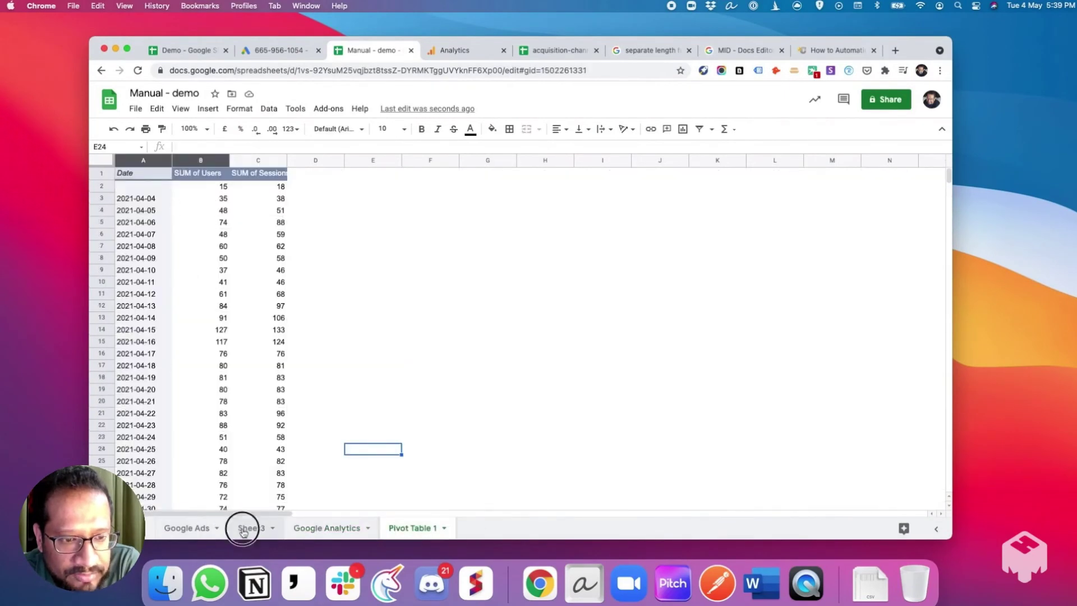
{"action": "scroll", "coordinate": [282, 330], "scroll_direction": "up", "scroll_amount": 3}
{"action": "left_click", "coordinate": [303, 185]}
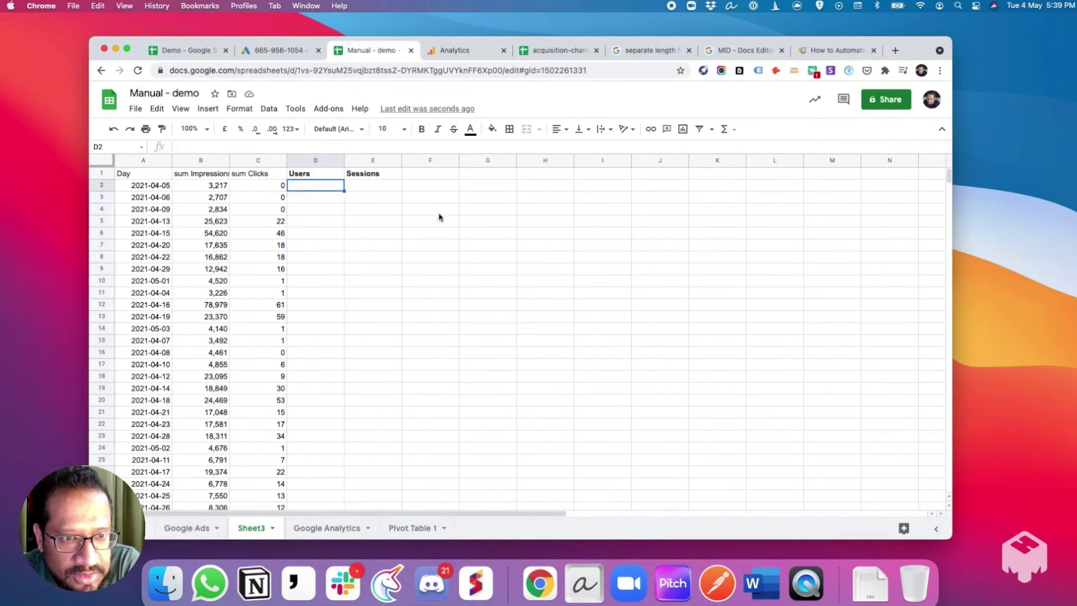
{"action": "type", "text": "=vlookup("}
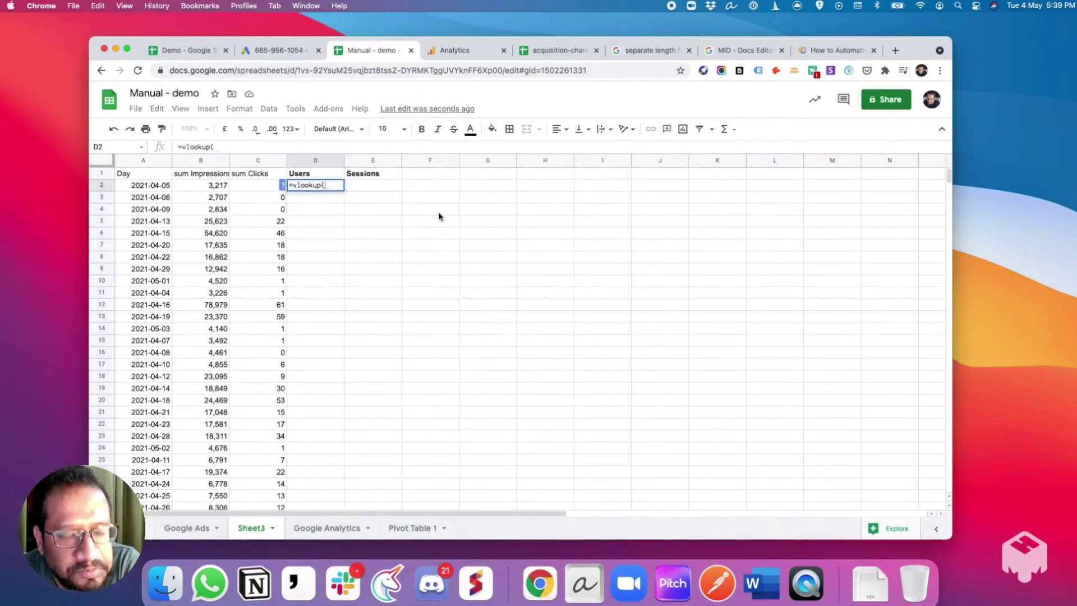
{"action": "key", "text": "Left"}
{"action": "key", "text": "Left"}
{"action": "key", "text": "Left"}
{"action": "type", "text": ","}
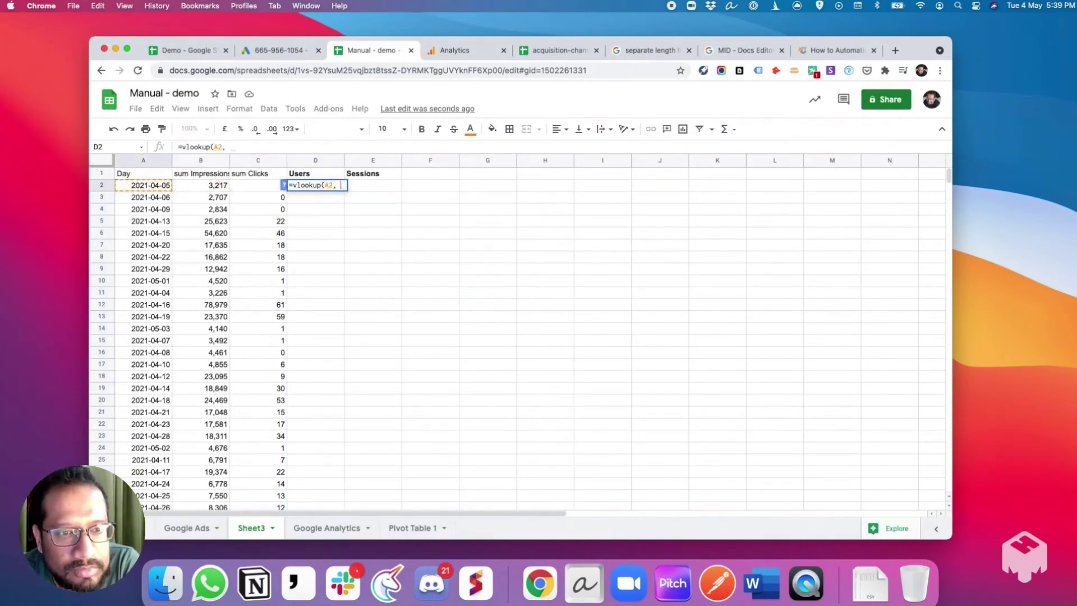
{"action": "left_click", "coordinate": [413, 528]}
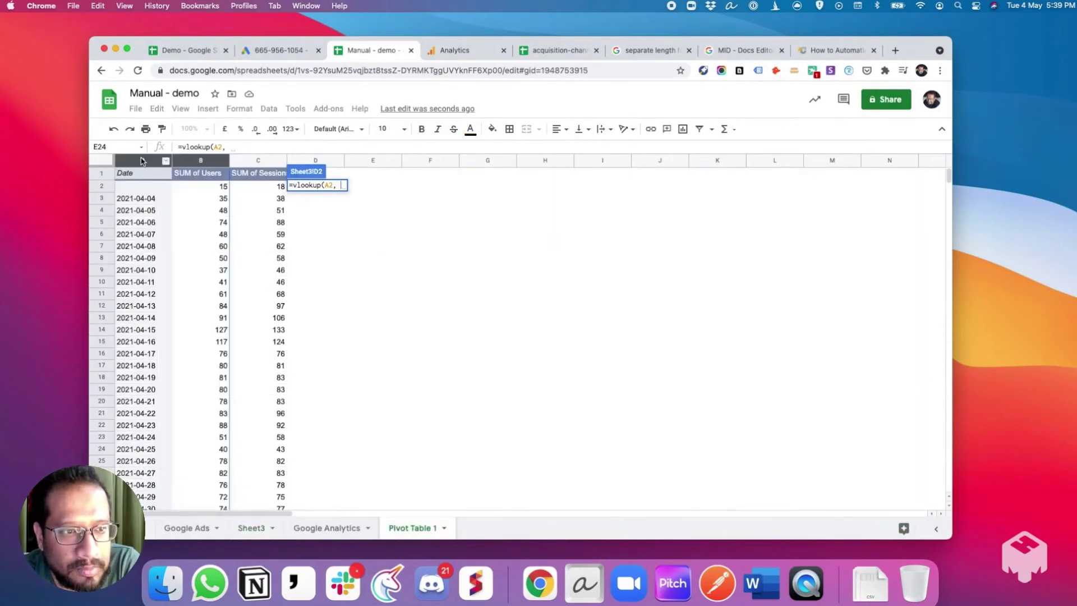
{"action": "left_click_drag", "start_coordinate": [135, 162], "coordinate": [191, 161]}
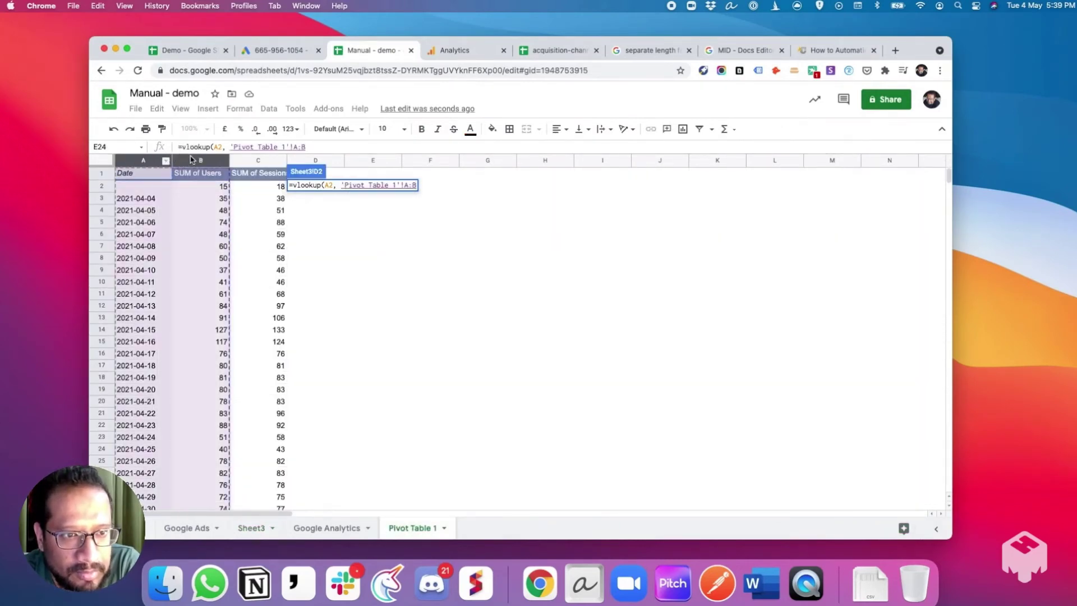
{"action": "type", "text": ", 2, false)"}
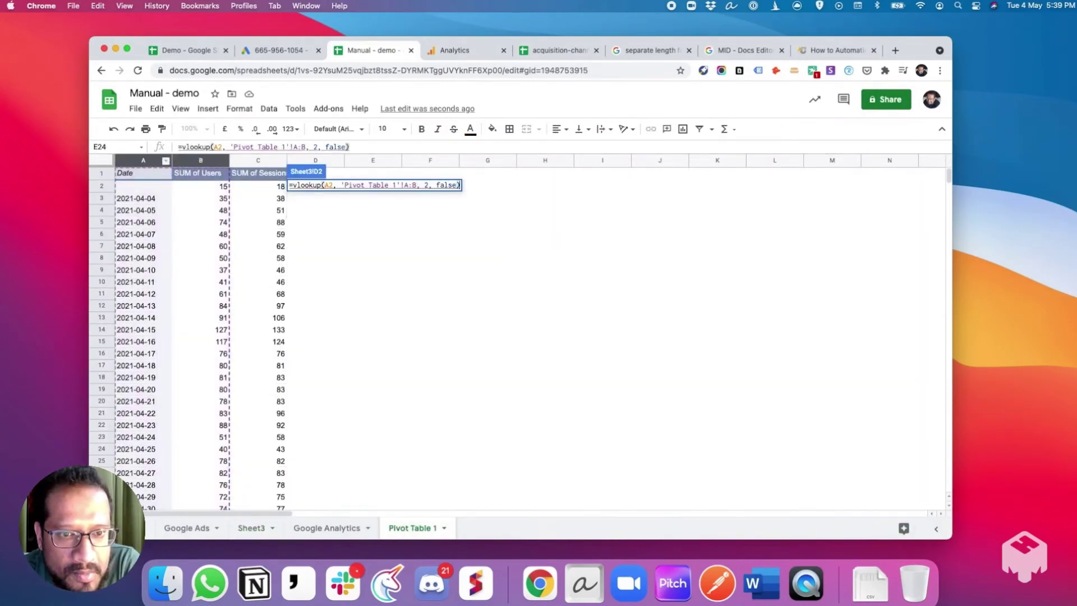
{"action": "key", "text": "Return"}
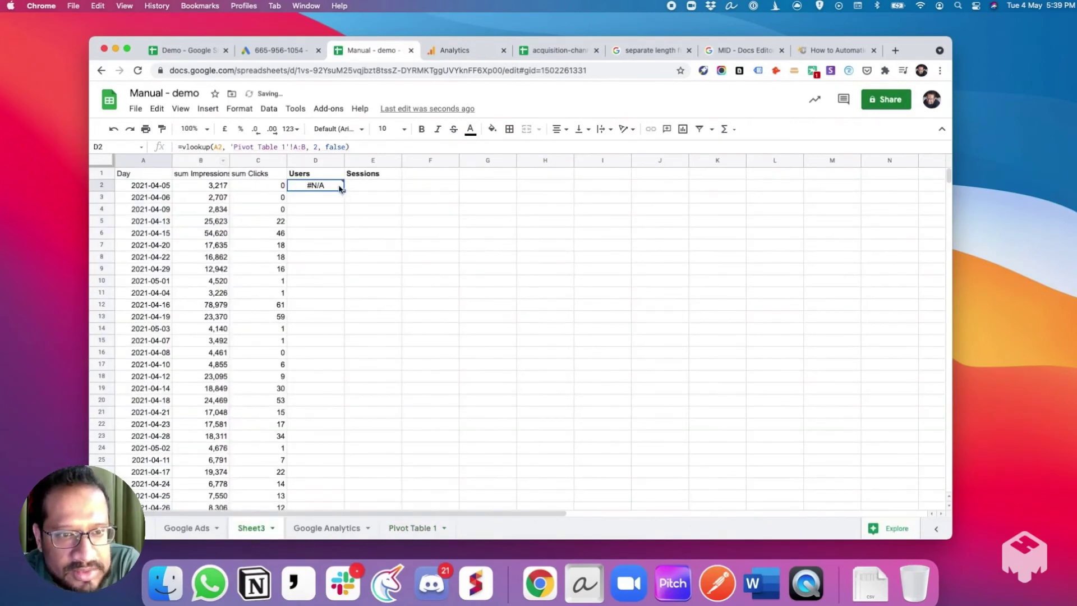
Apply the Date number format to B2:B200 of the Google Analytics sheet and check the pivot table and the users lookup in Sheet3
{"action": "mouse_move", "coordinate": [339, 188]}
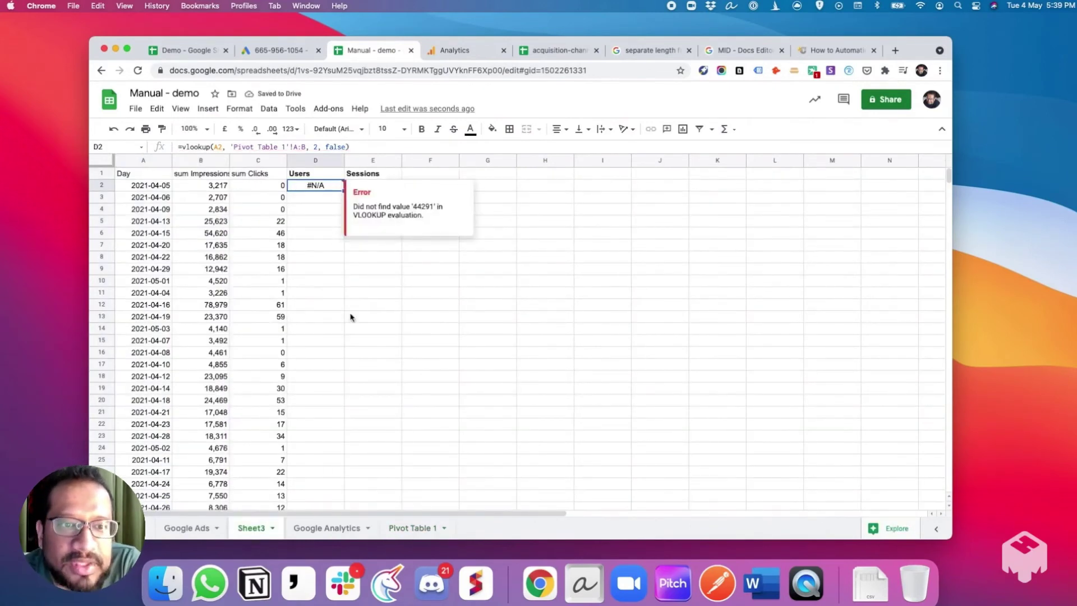
{"action": "left_click", "coordinate": [412, 527]}
{"action": "left_click", "coordinate": [326, 528]}
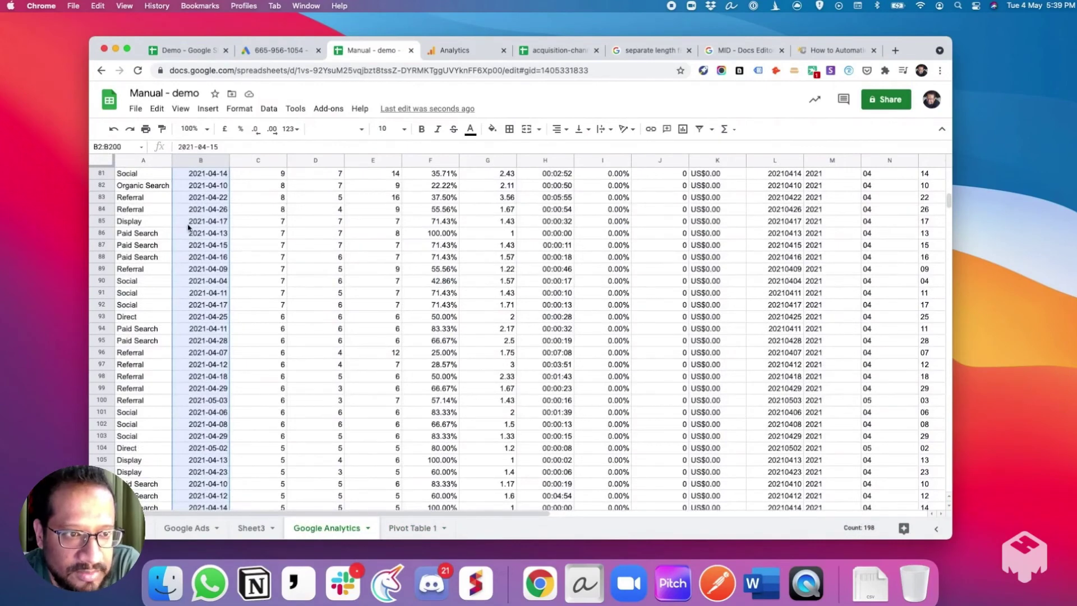
{"action": "scroll", "coordinate": [117, 225], "scroll_direction": "up", "scroll_amount": 10}
{"action": "left_click", "coordinate": [240, 109]}
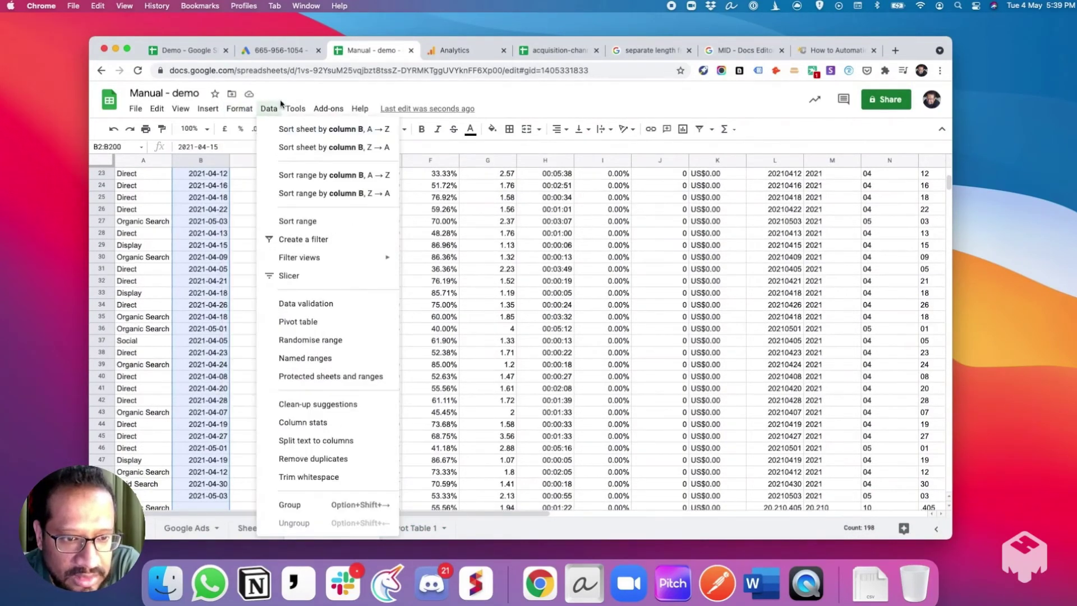
{"action": "mouse_move", "coordinate": [255, 157]}
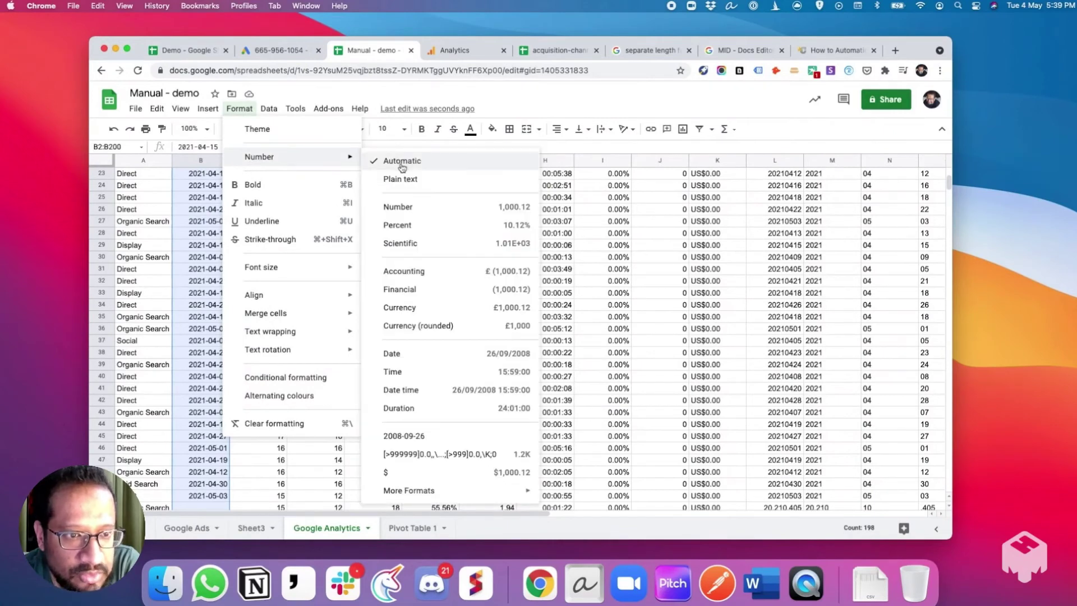
{"action": "left_click", "coordinate": [417, 353]}
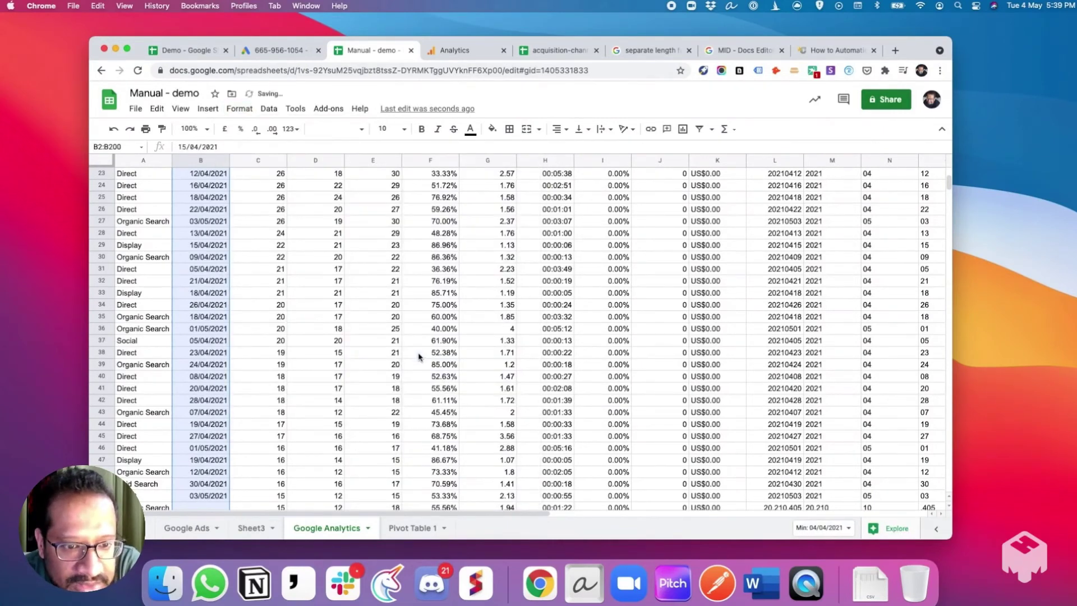
{"action": "left_click", "coordinate": [412, 528]}
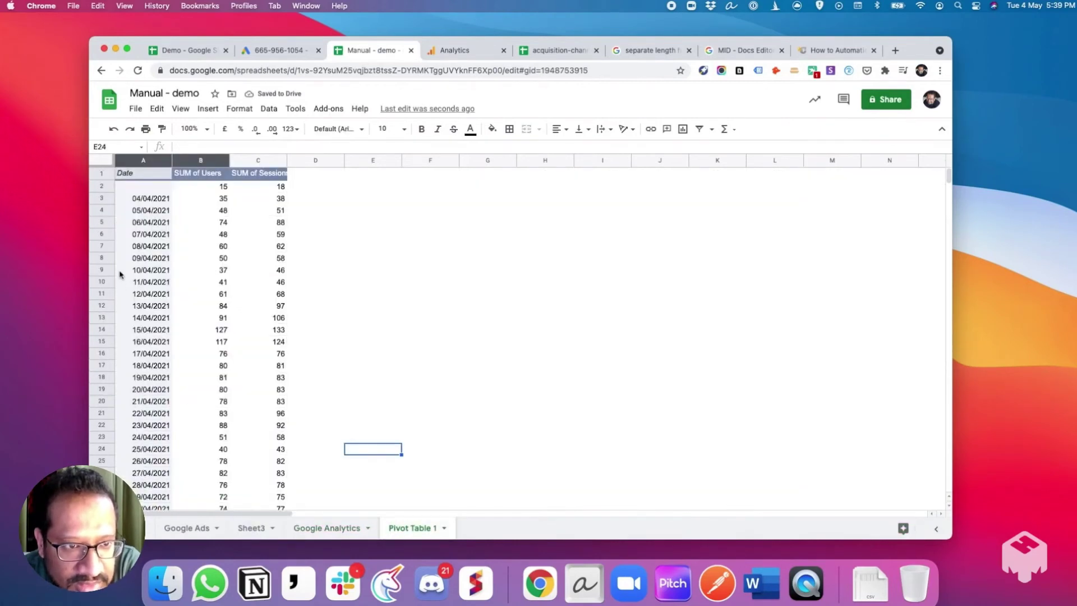
{"action": "left_click", "coordinate": [252, 527]}
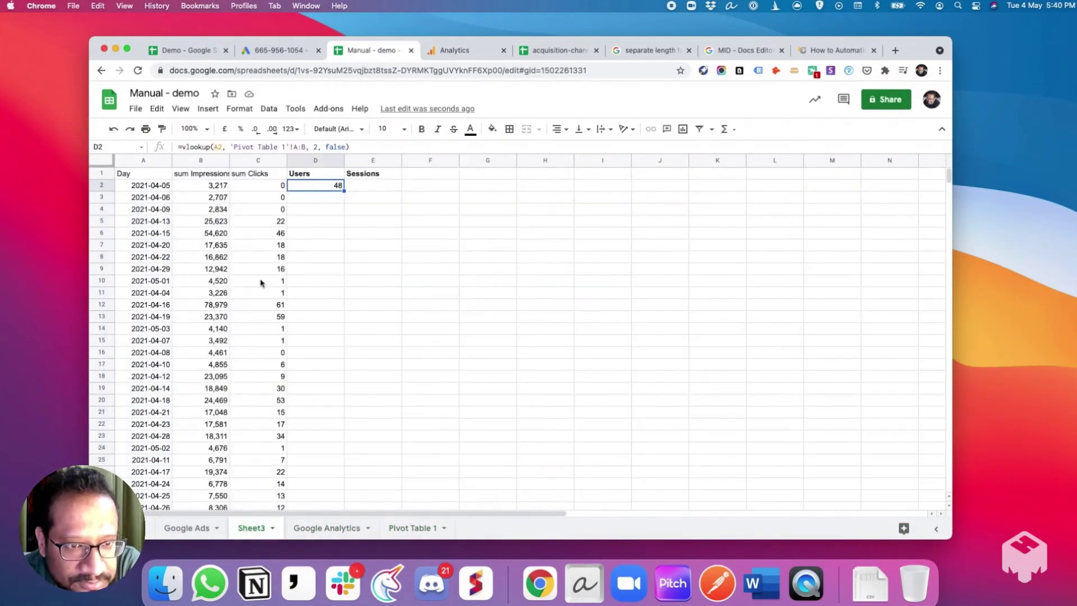
Fill the users lookup formula from D2 down the rest of the Users column in Sheet3
{"action": "double_click", "coordinate": [343, 191]}
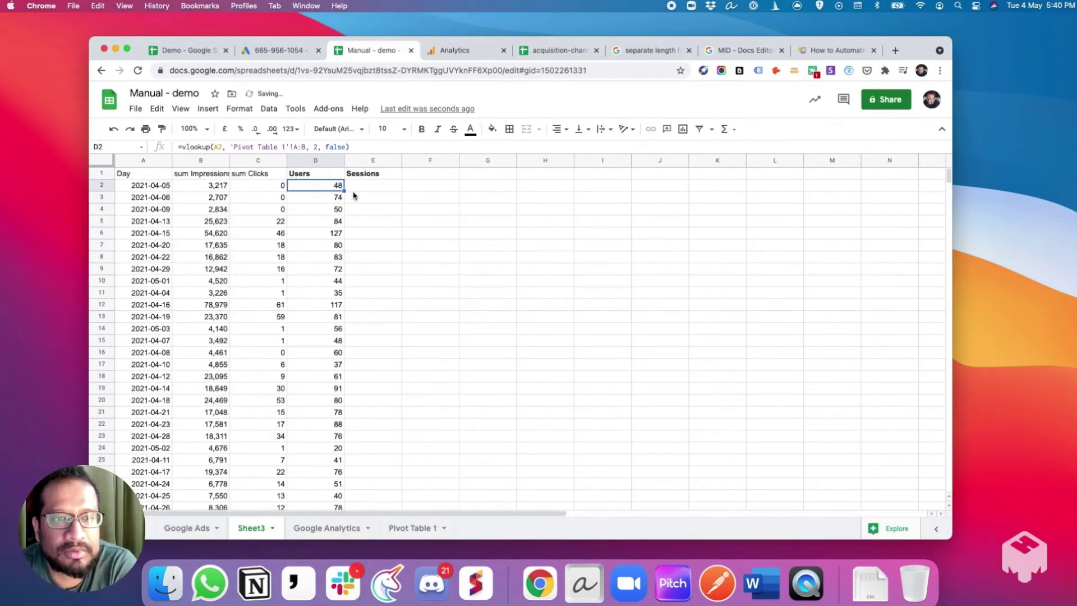
Try to look up daily sessions in E2 with =lookup(A2, 'Pivot Table 1'!A:C, 3, false) and read the cell's error details
{"action": "key", "text": "Right"}
{"action": "type", "text": "="}
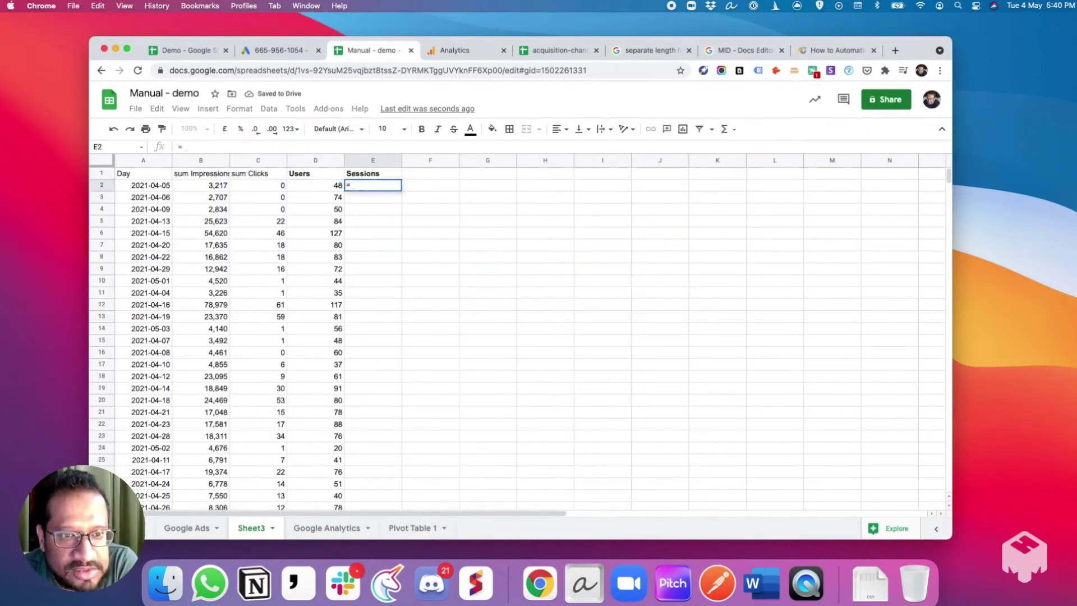
{"action": "type", "text": "lookup(C2"}
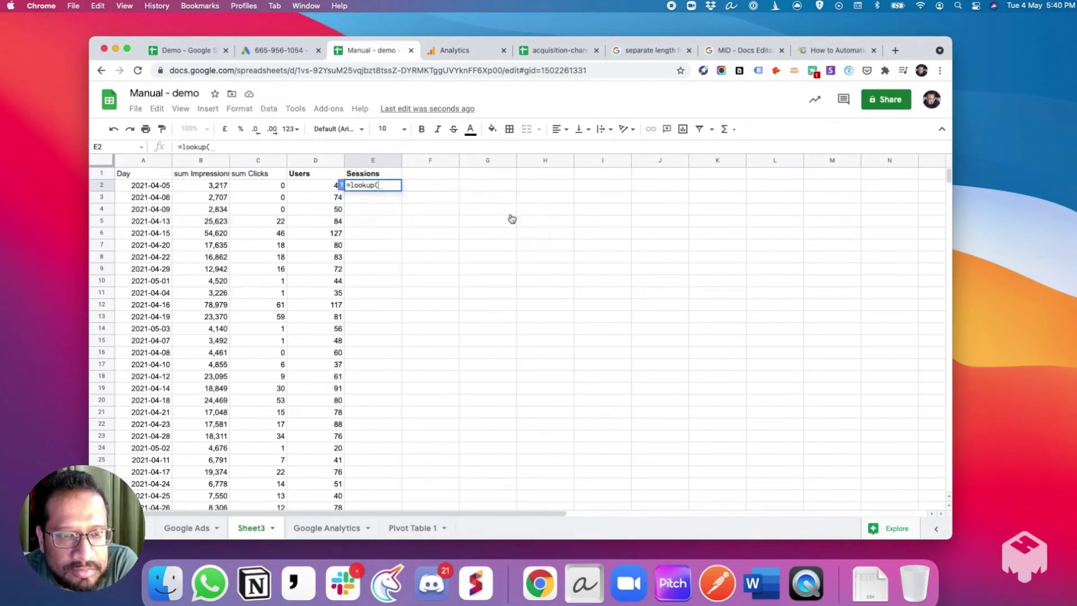
{"action": "key", "text": "Left"}
{"action": "key", "text": "Left"}
{"action": "type", "text": ","}
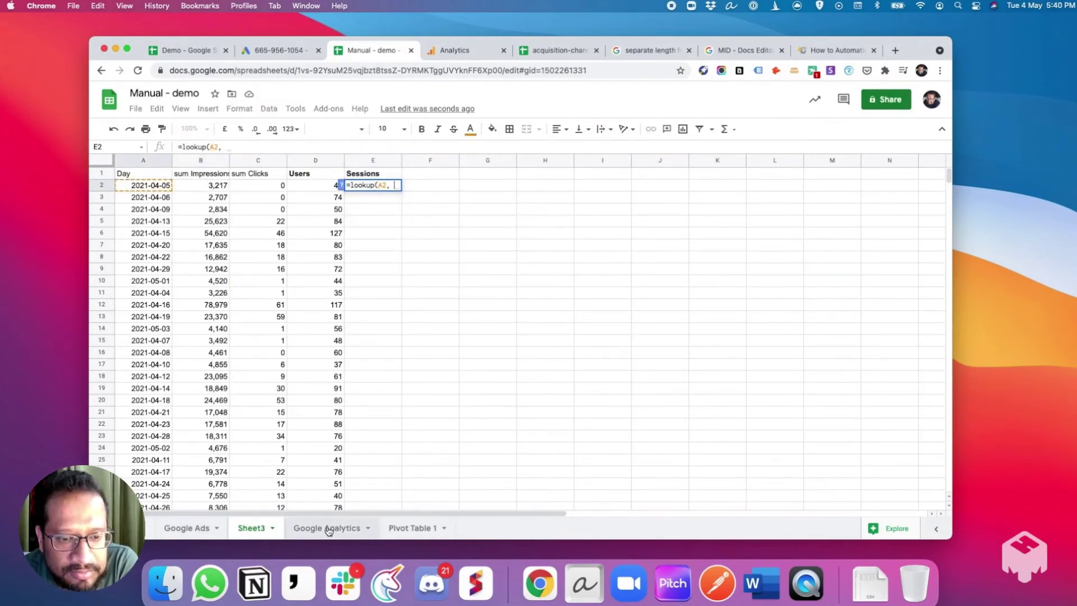
{"action": "left_click", "coordinate": [412, 528]}
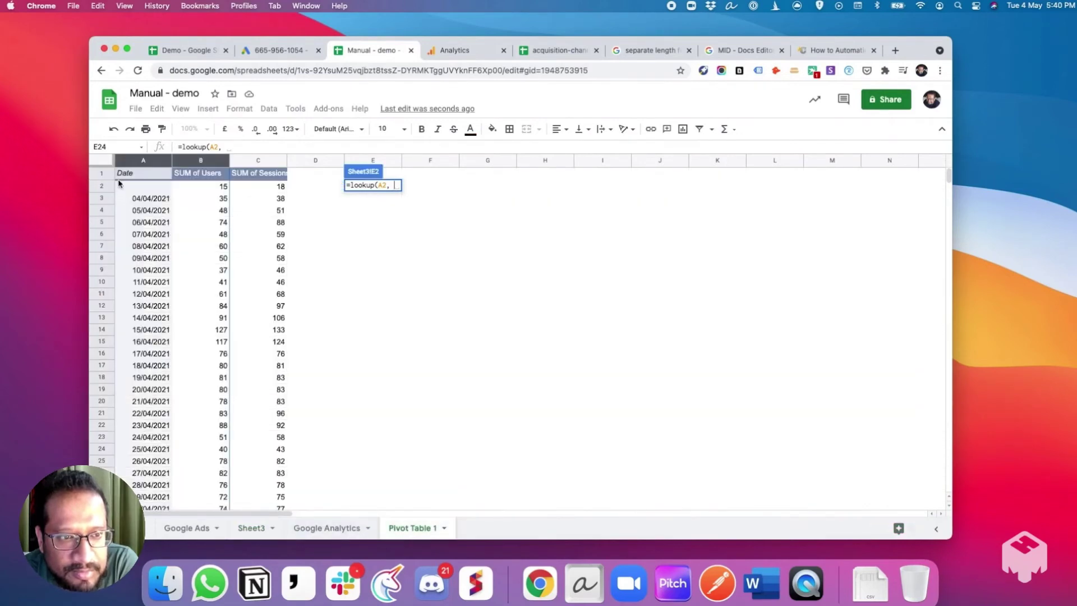
{"action": "left_click_drag", "start_coordinate": [143, 160], "coordinate": [261, 166]}
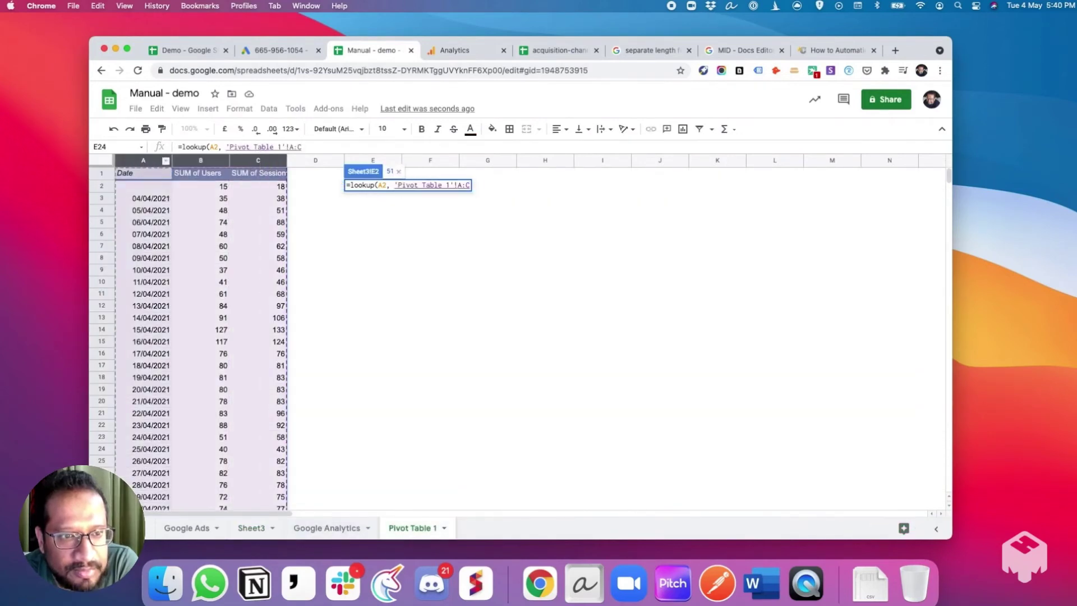
{"action": "type", "text": ", 3, false"}
{"action": "key", "text": "Return"}
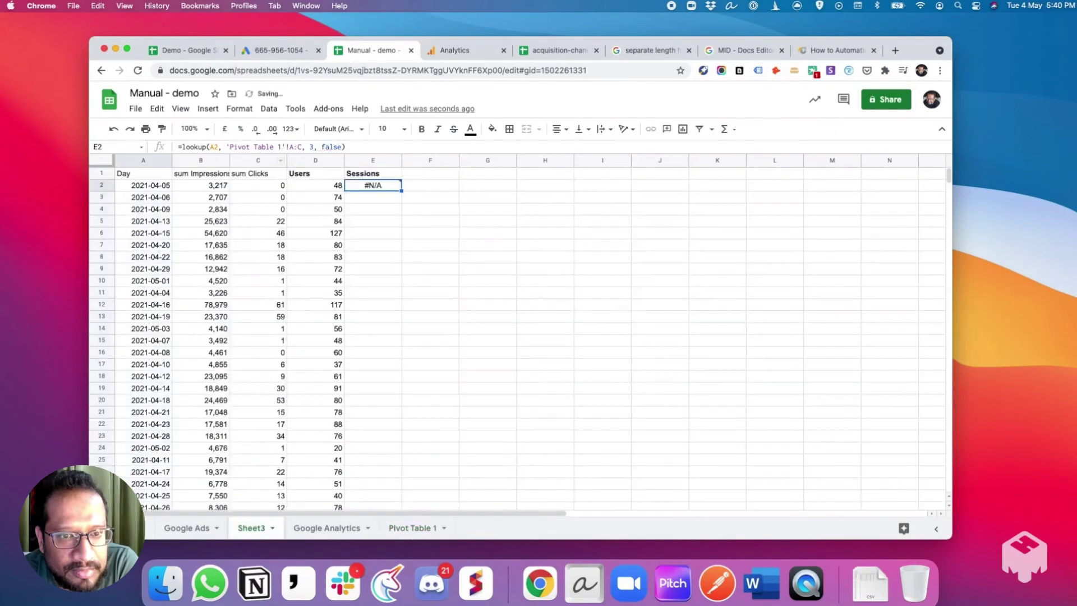
{"action": "mouse_move", "coordinate": [384, 188]}
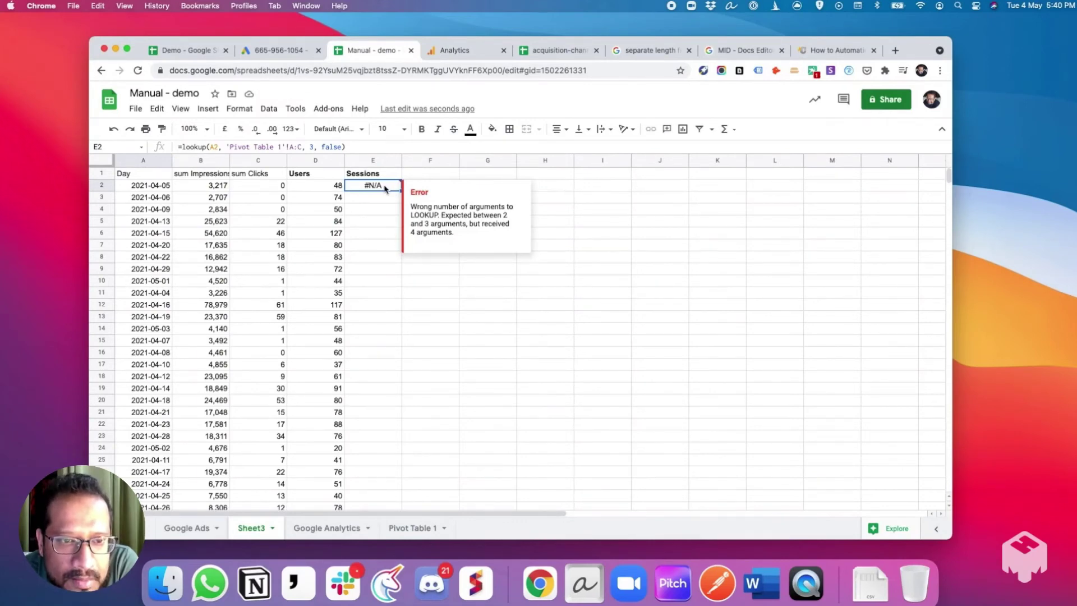
Replace the formula in E2 with =vlookup(A2, 'Pivot Table 1'!A:C, 3, false) to look up daily sessions
{"action": "key", "text": "BackSpace"}
{"action": "type", "text": "=vlookup("}
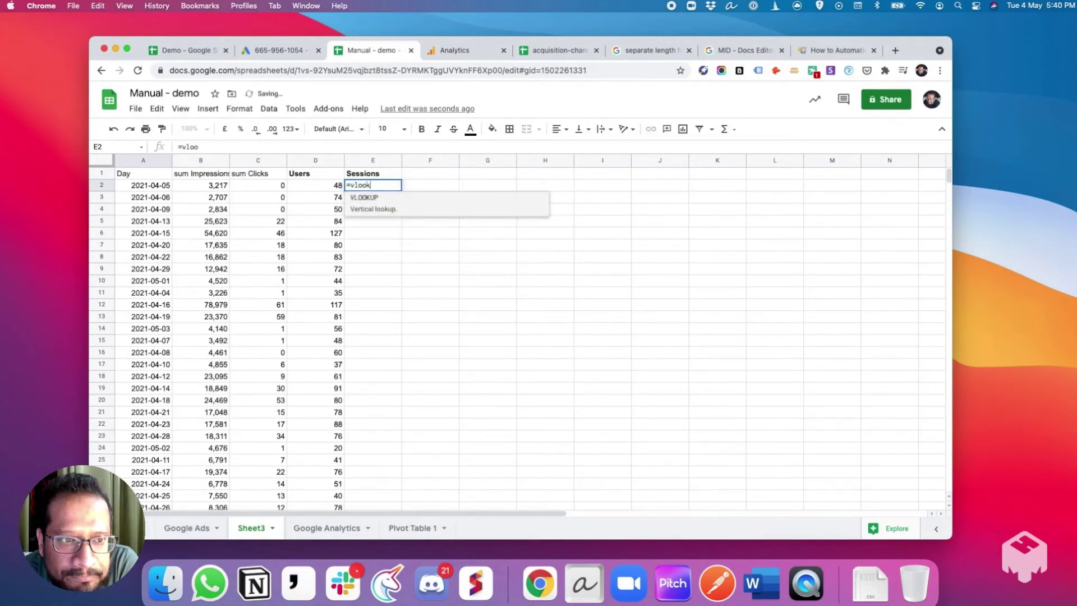
{"action": "key", "text": "Left"}
{"action": "key", "text": "Left"}
{"action": "key", "text": "Left"}
{"action": "key", "text": "Left"}
{"action": "type", "text": ","}
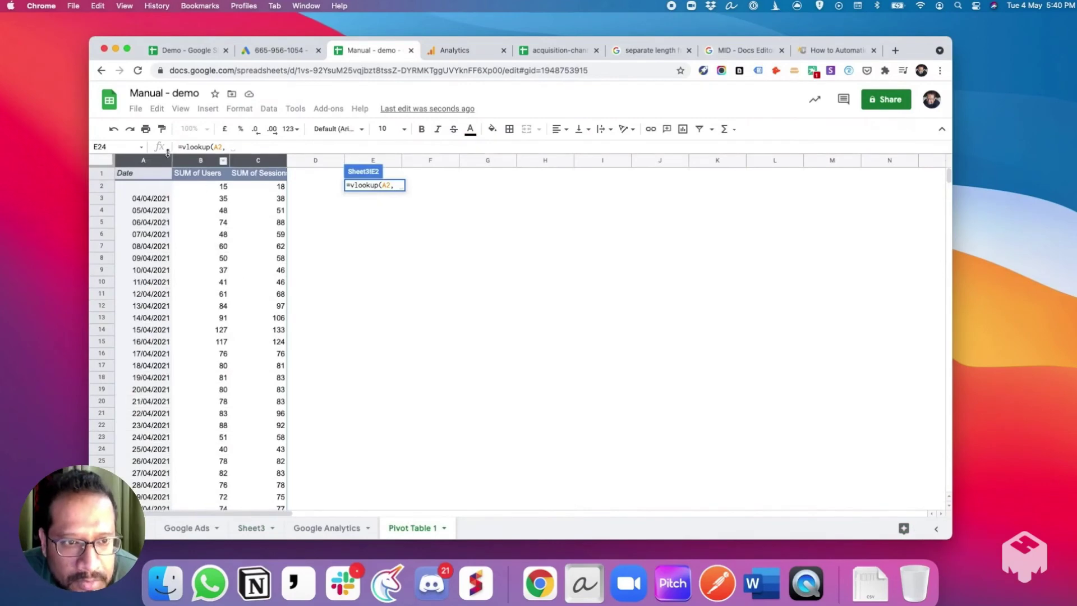
{"action": "left_click_drag", "start_coordinate": [150, 160], "coordinate": [238, 161]}
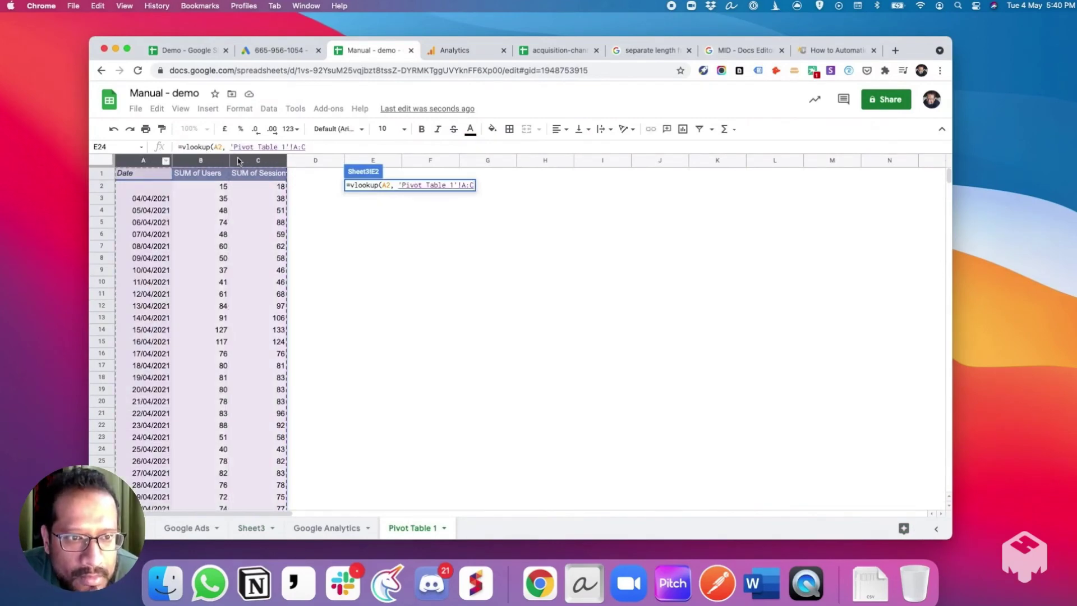
{"action": "type", "text": ", 3, false)"}
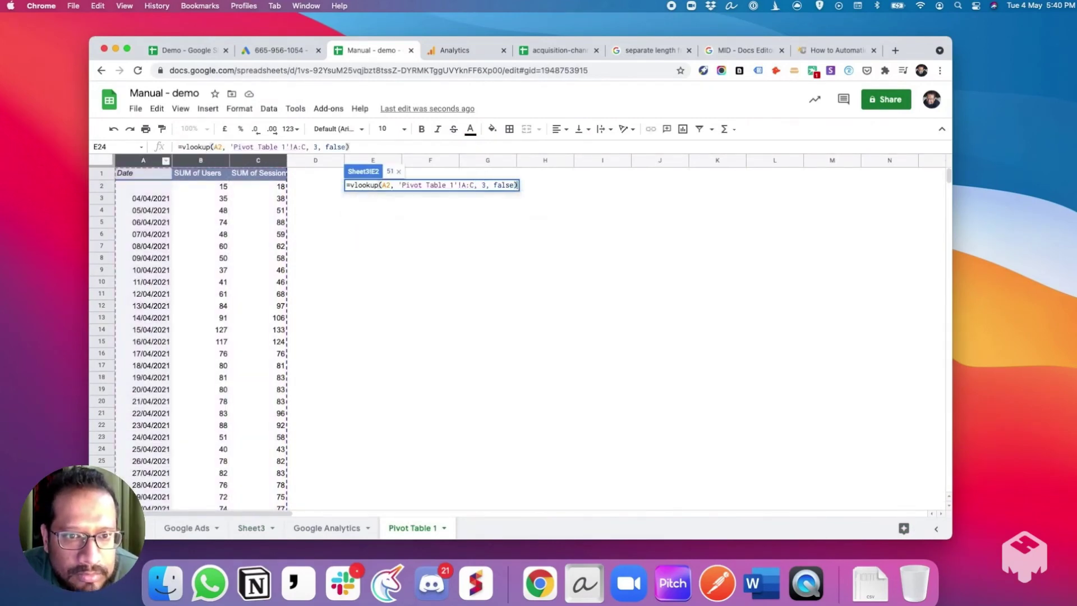
{"action": "key", "text": "Return"}
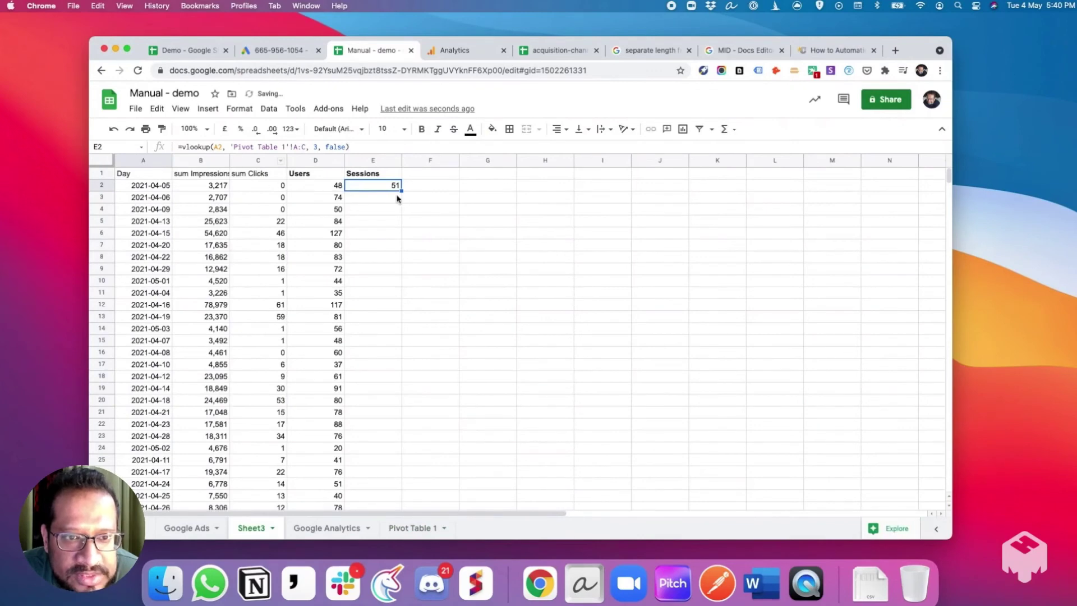
Fill the sessions lookup from E2 down the Sessions column and check the rows through the last date
{"action": "key", "text": "ctrl+Return"}
{"action": "scroll", "coordinate": [483, 392], "scroll_direction": "down", "scroll_amount": 5}
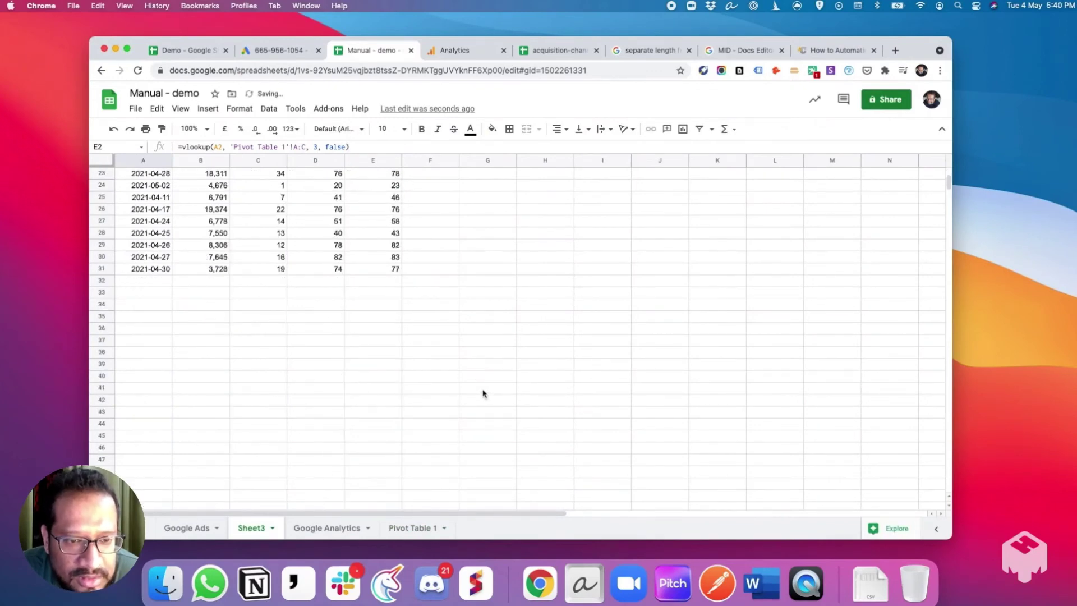
{"action": "scroll", "coordinate": [483, 393], "scroll_direction": "up", "scroll_amount": 5}
{"action": "left_click", "coordinate": [482, 379]}
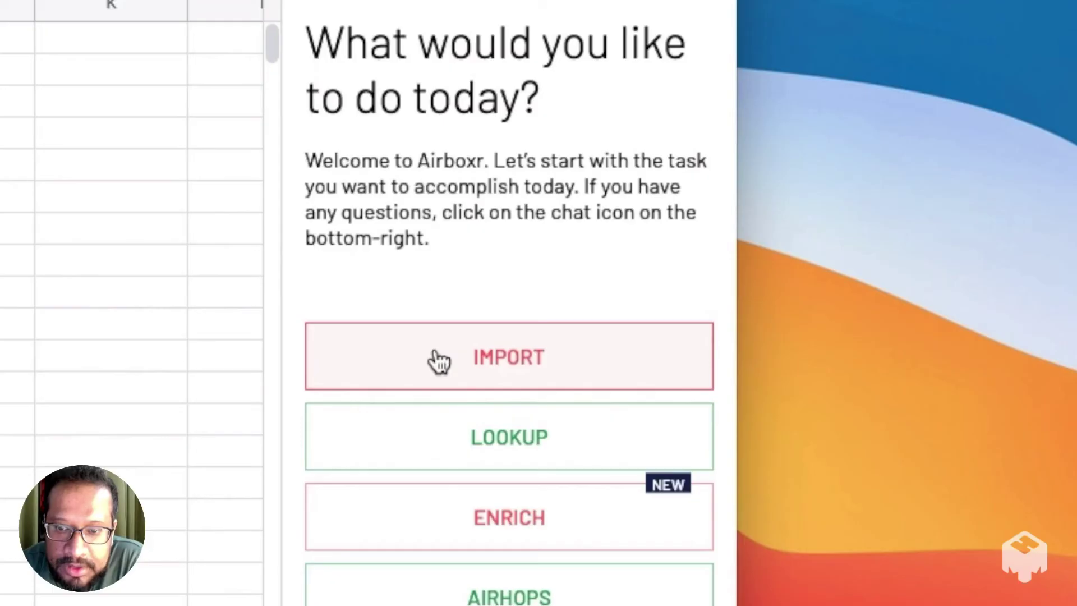
Start an Airboxr import in the Demo spreadsheet from the Ad Performance table of Google Ads
{"action": "left_click", "coordinate": [440, 361]}
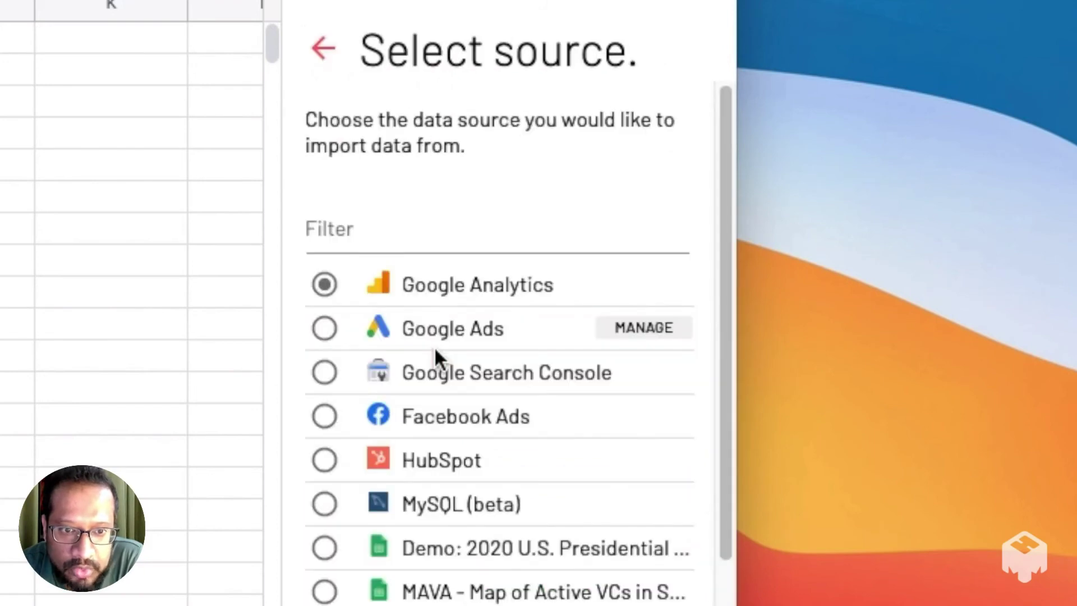
{"action": "left_click", "coordinate": [325, 329]}
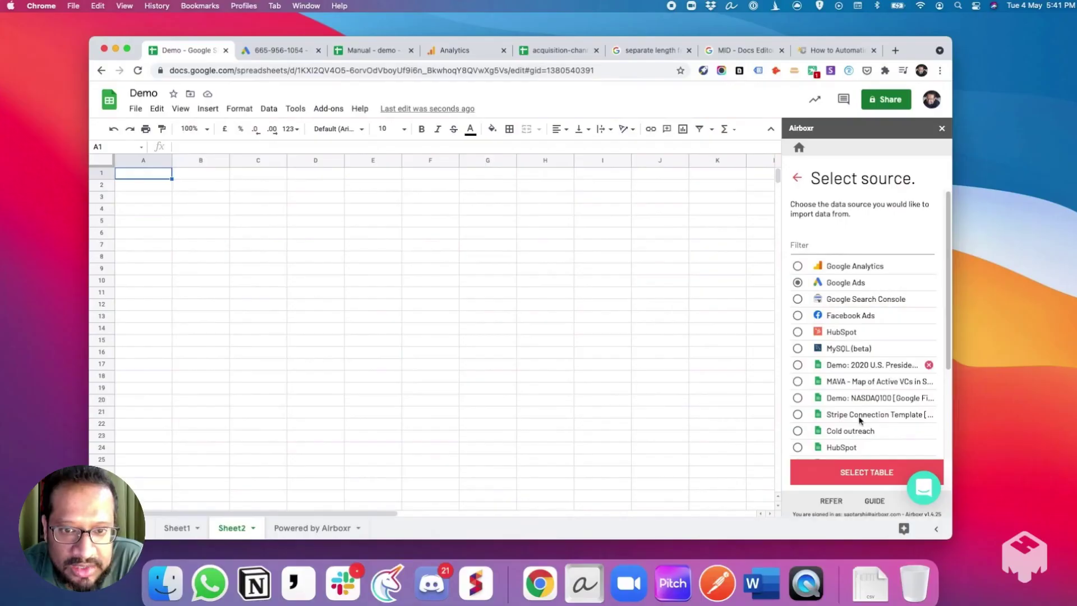
{"action": "left_click", "coordinate": [866, 472]}
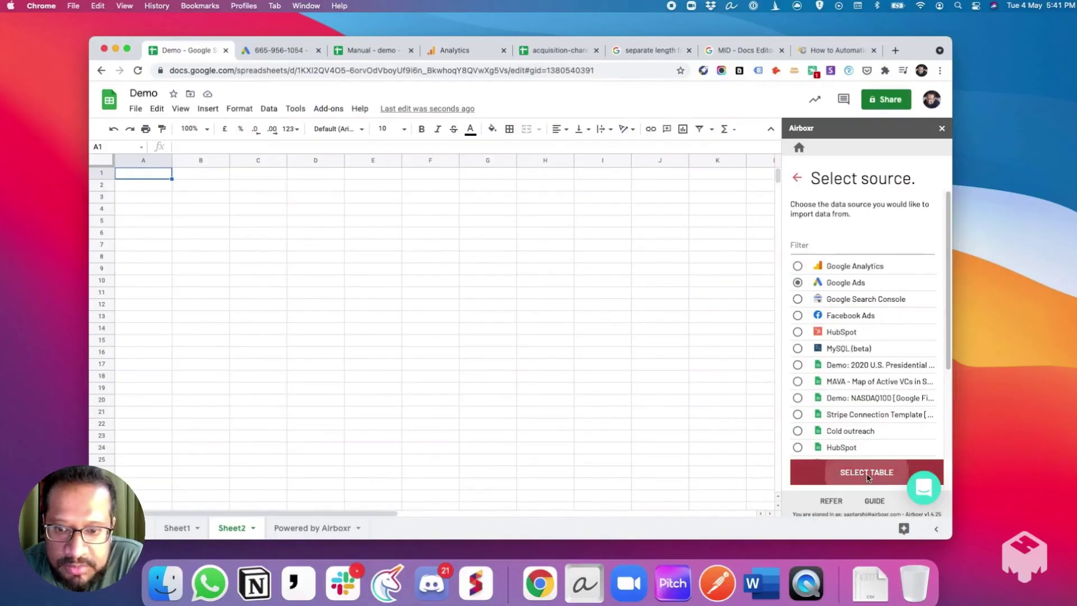
{"action": "left_click", "coordinate": [798, 277]}
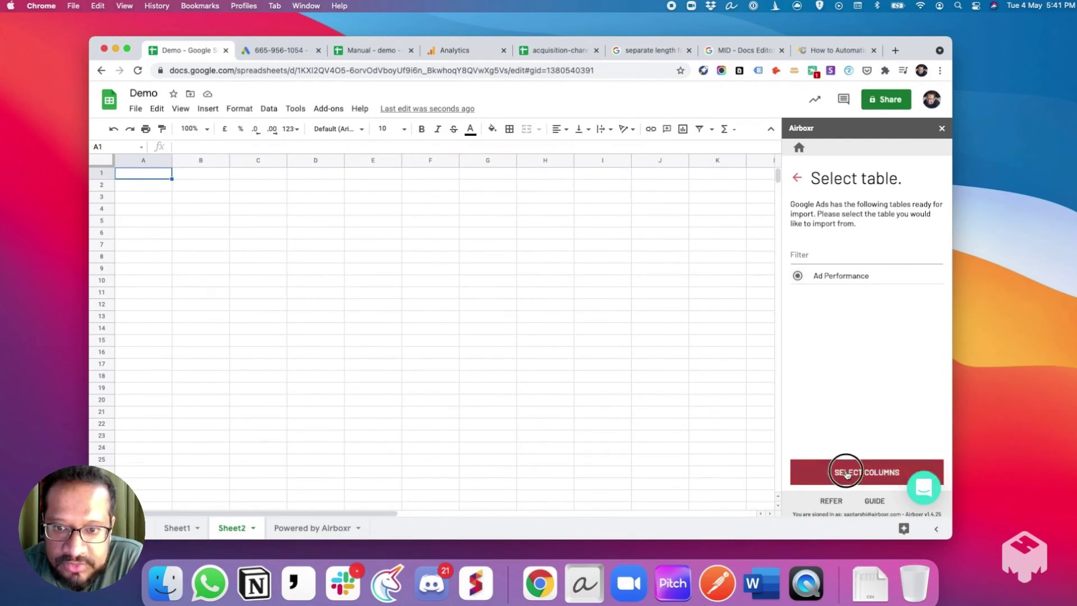
{"action": "left_click", "coordinate": [844, 472]}
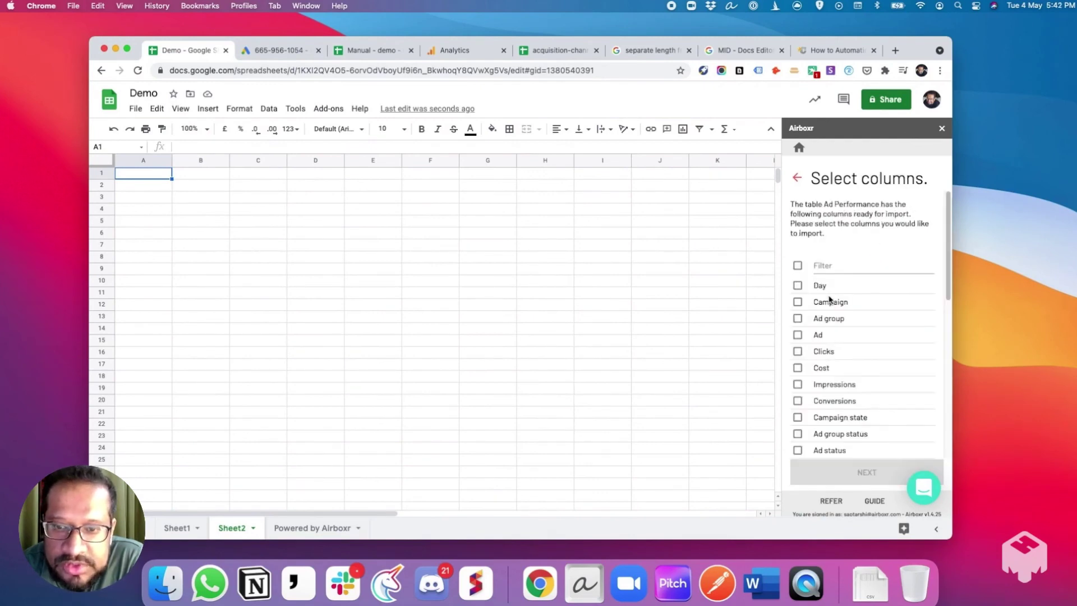
Choose the Day, Impressions and Clicks columns of the Ad Performance table for the import
{"action": "left_click", "coordinate": [797, 285]}
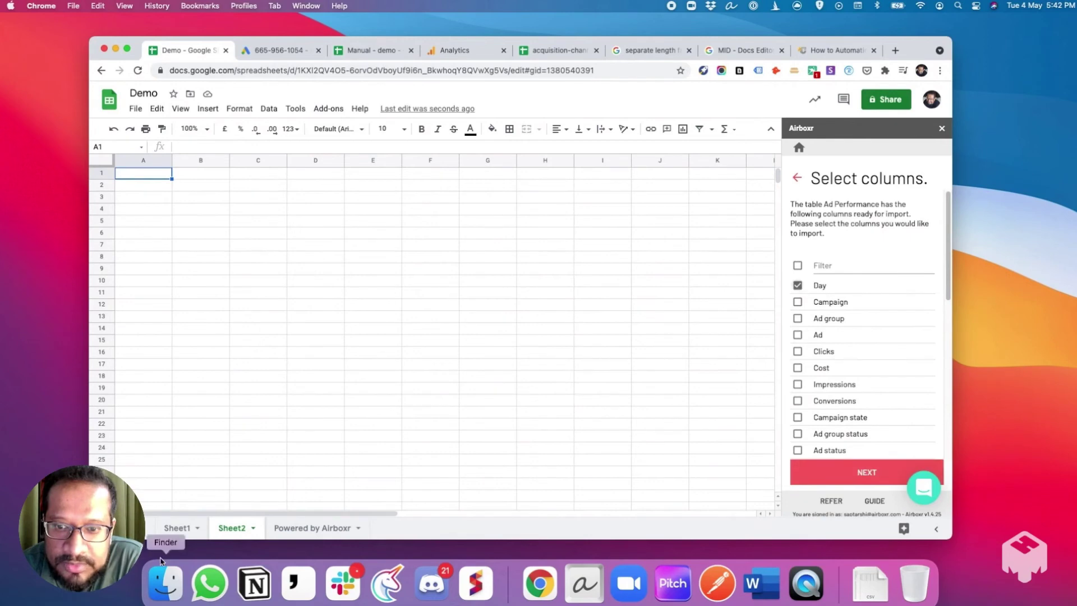
{"action": "left_click", "coordinate": [173, 526]}
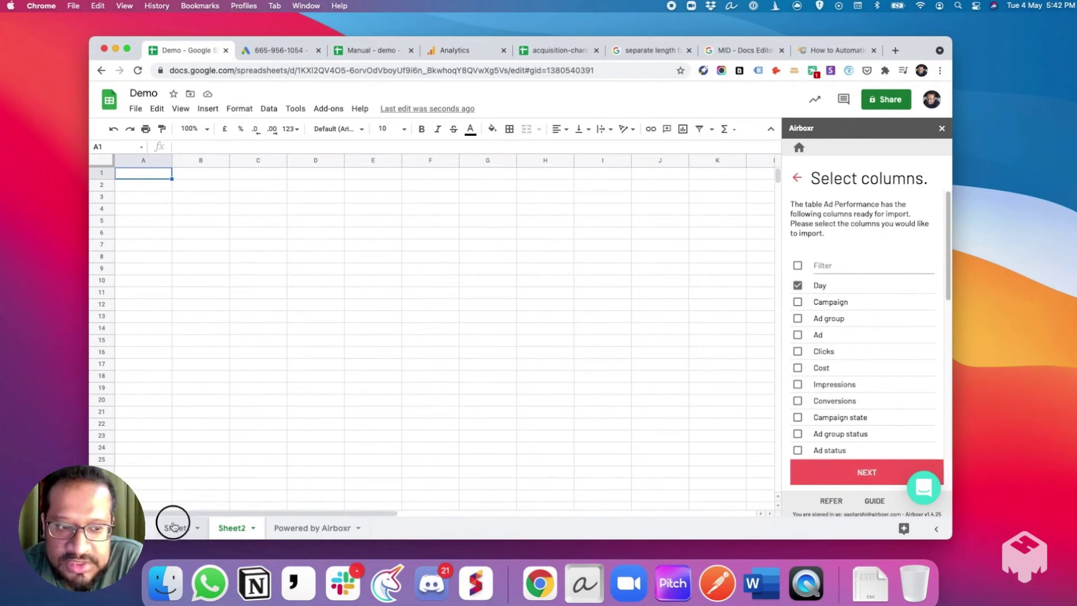
{"action": "left_click", "coordinate": [238, 528]}
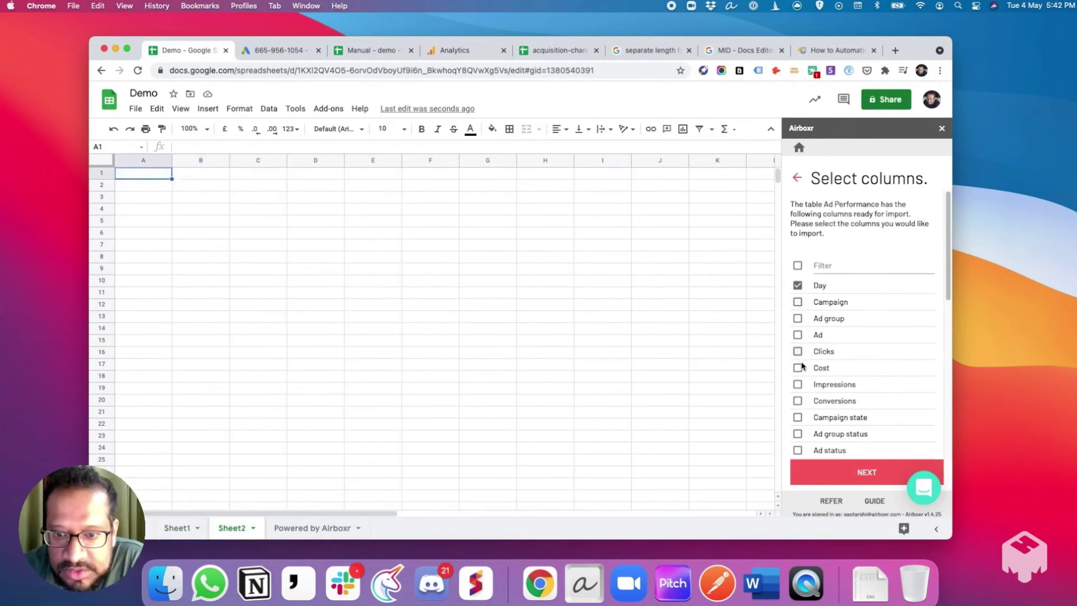
{"action": "left_click", "coordinate": [798, 385]}
{"action": "left_click", "coordinate": [797, 351]}
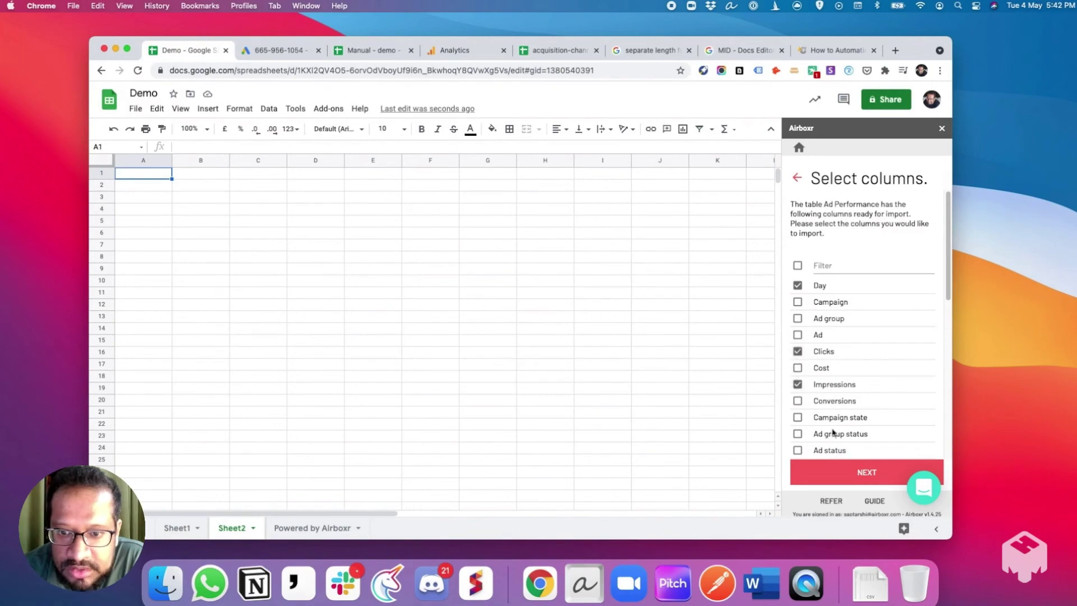
{"action": "left_click", "coordinate": [843, 474]}
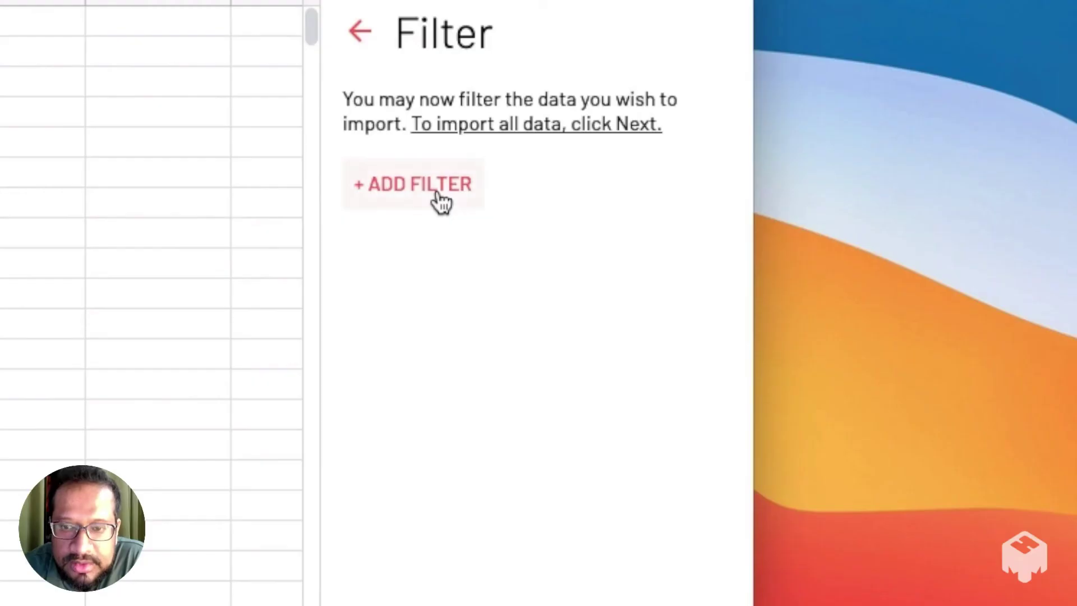
Add an import filter that limits Day to the previous 30 days and continue to the summary options
{"action": "left_click", "coordinate": [830, 243]}
{"action": "left_click", "coordinate": [667, 197]}
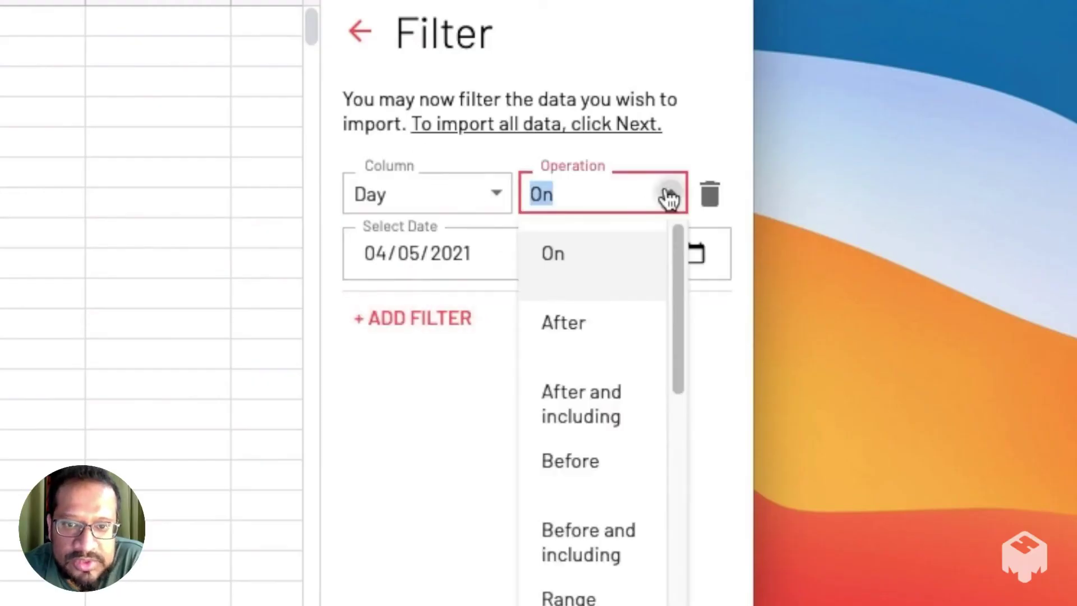
{"action": "scroll", "coordinate": [591, 525], "scroll_direction": "down", "scroll_amount": 3}
{"action": "left_click", "coordinate": [600, 476]}
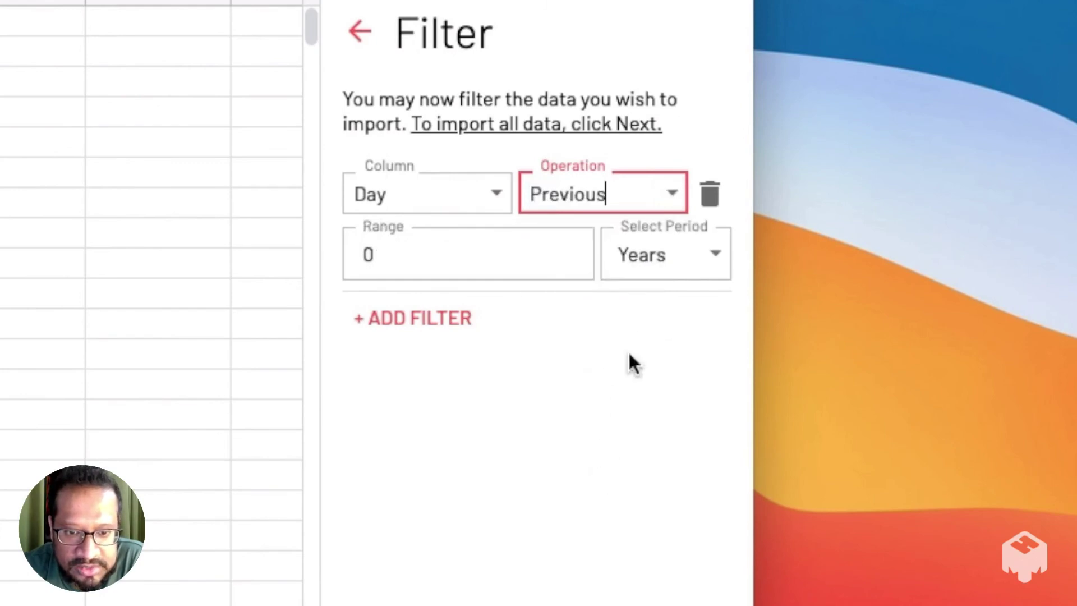
{"action": "left_click", "coordinate": [704, 255]}
{"action": "left_click", "coordinate": [676, 466]}
{"action": "double_click", "coordinate": [471, 262]}
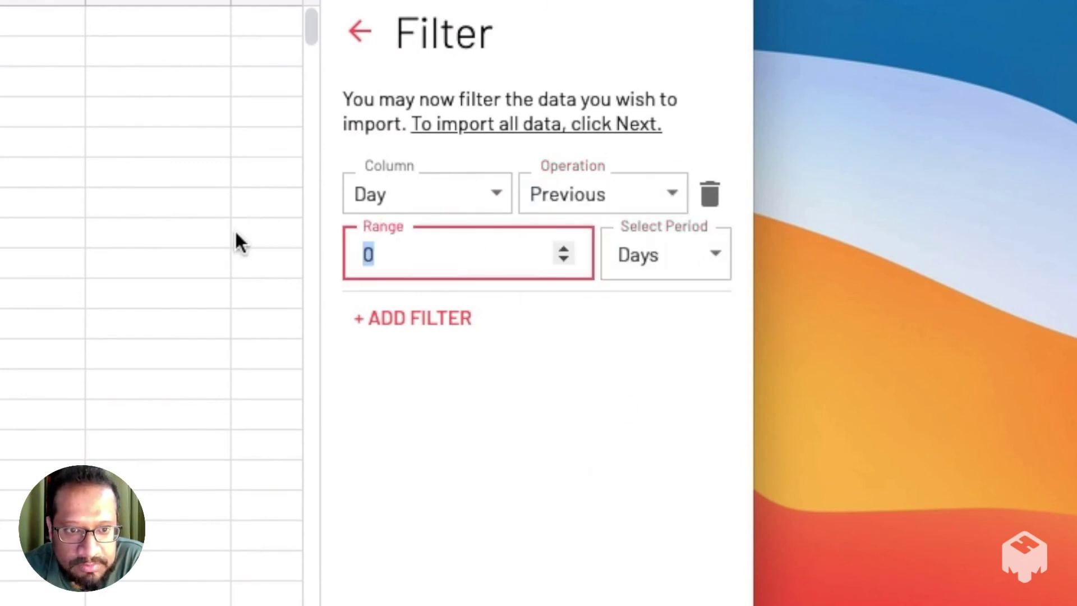
{"action": "type", "text": "30"}
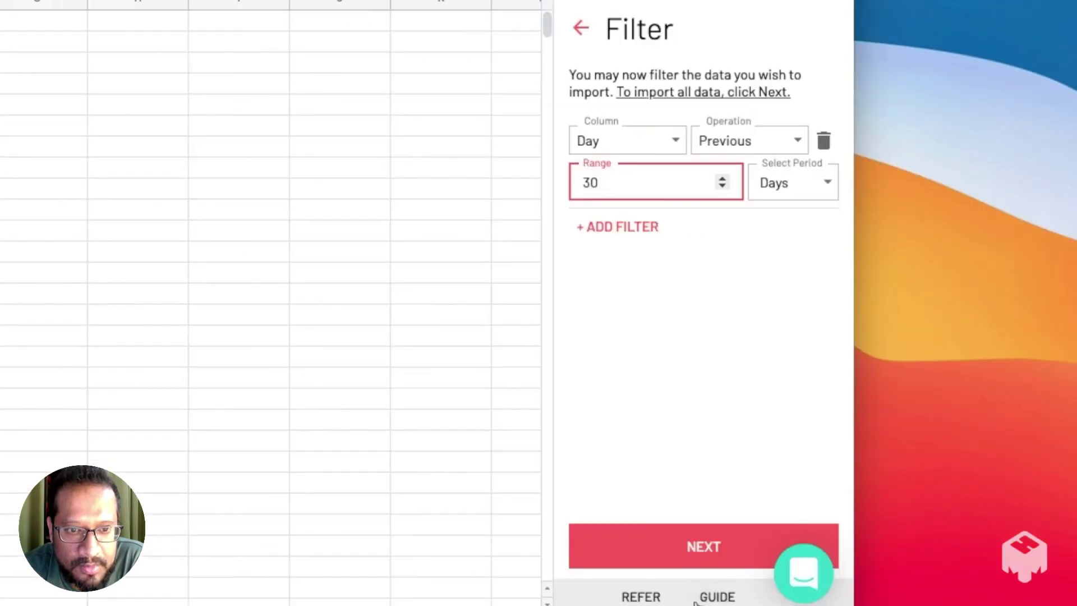
{"action": "left_click", "coordinate": [570, 605]}
Summarize the import as the sum of Impressions and Clicks, grouped by Day
{"action": "left_click", "coordinate": [644, 149]}
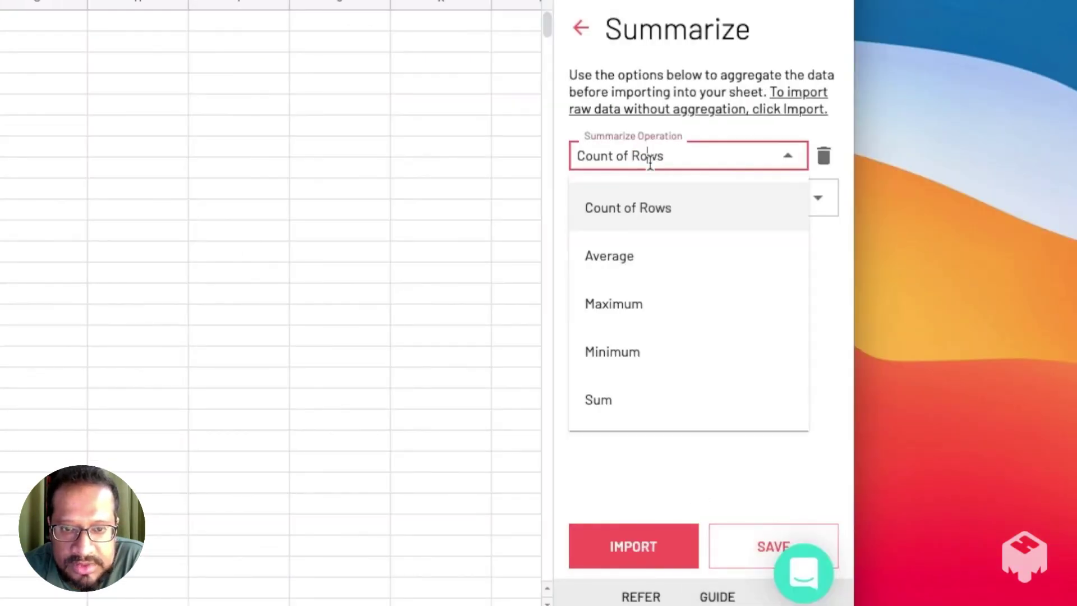
{"action": "left_click", "coordinate": [642, 418]}
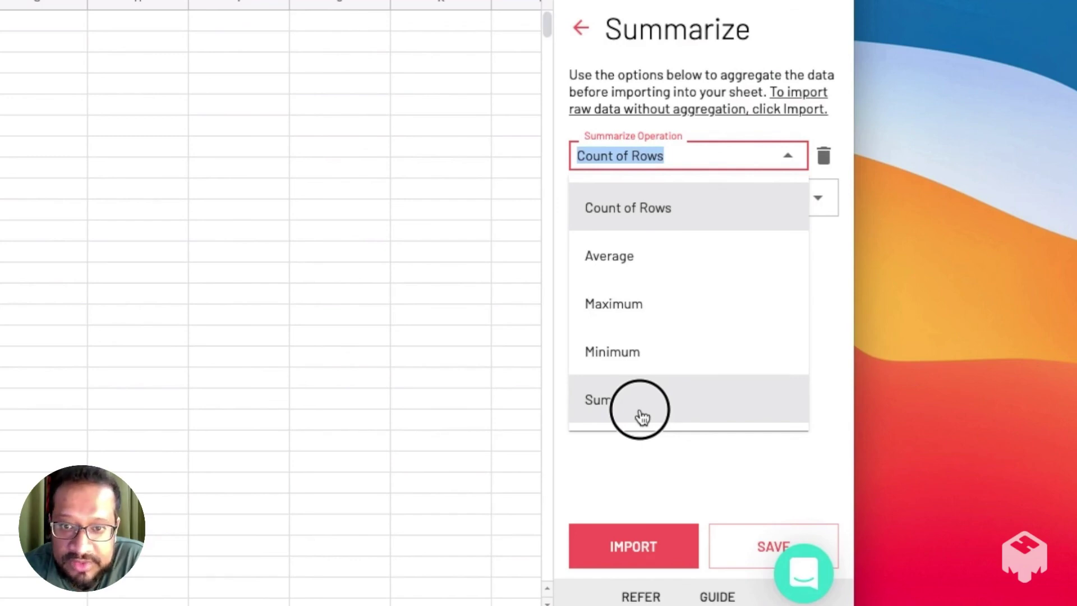
{"action": "left_click", "coordinate": [642, 418]}
{"action": "left_click", "coordinate": [635, 207]}
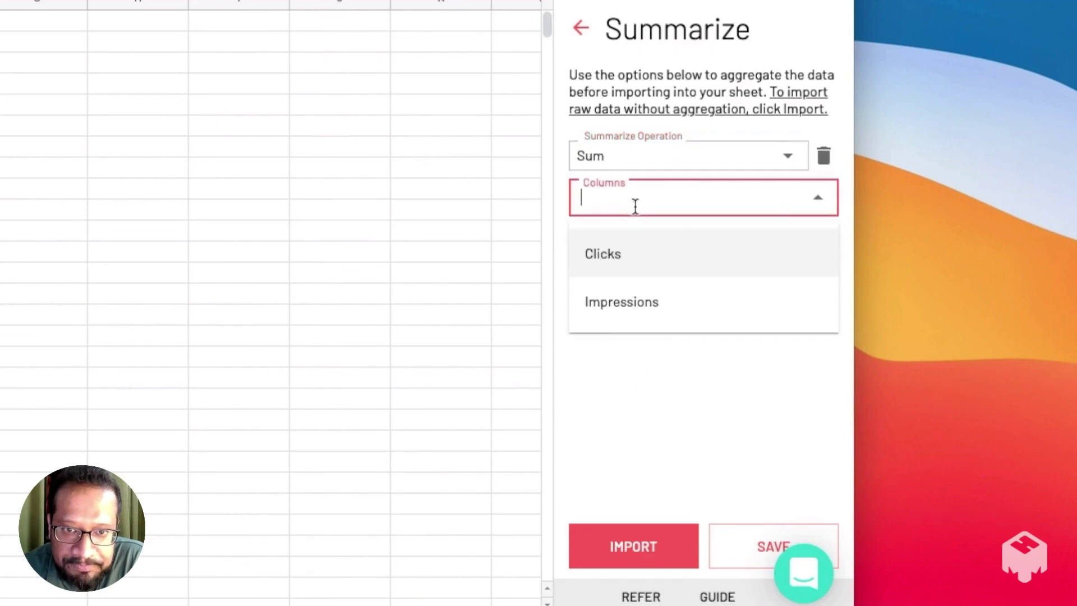
{"action": "left_click", "coordinate": [653, 294]}
{"action": "left_click", "coordinate": [701, 200]}
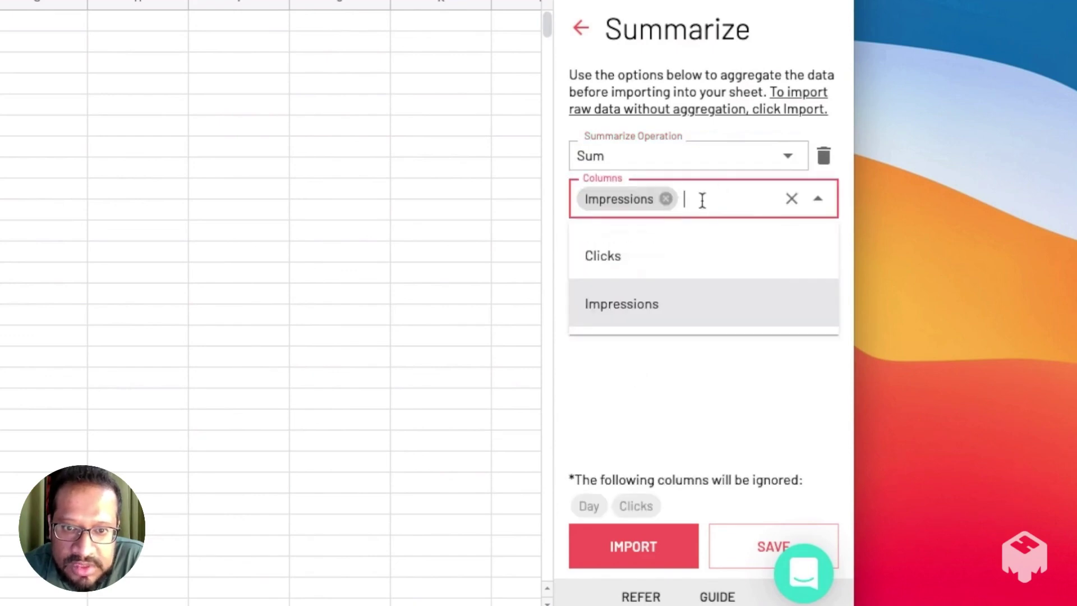
{"action": "left_click", "coordinate": [694, 267]}
{"action": "left_click", "coordinate": [627, 310]}
{"action": "left_click", "coordinate": [626, 310]}
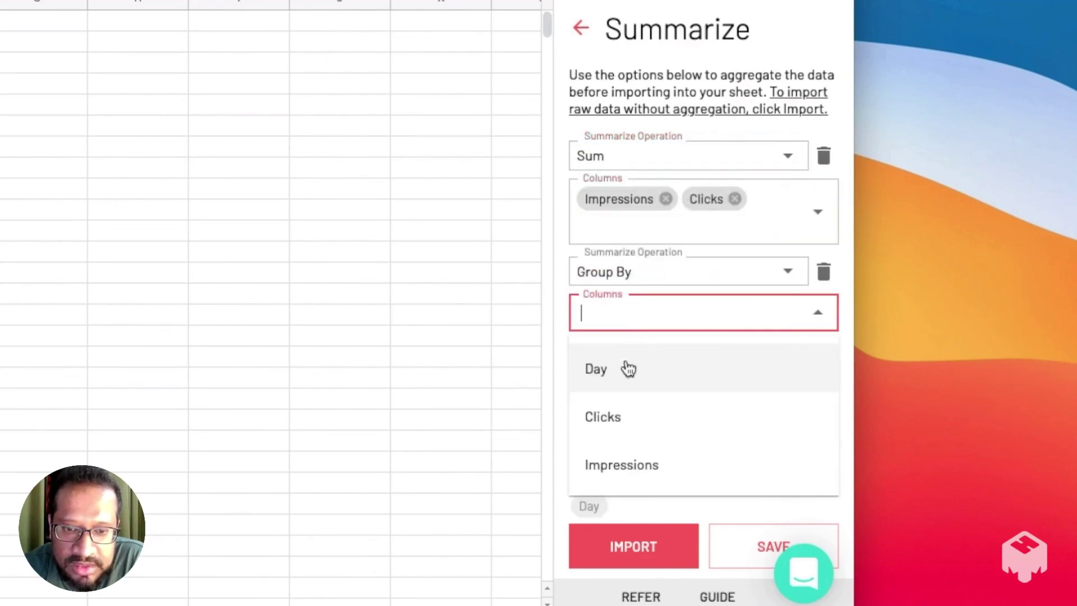
{"action": "left_click", "coordinate": [625, 368]}
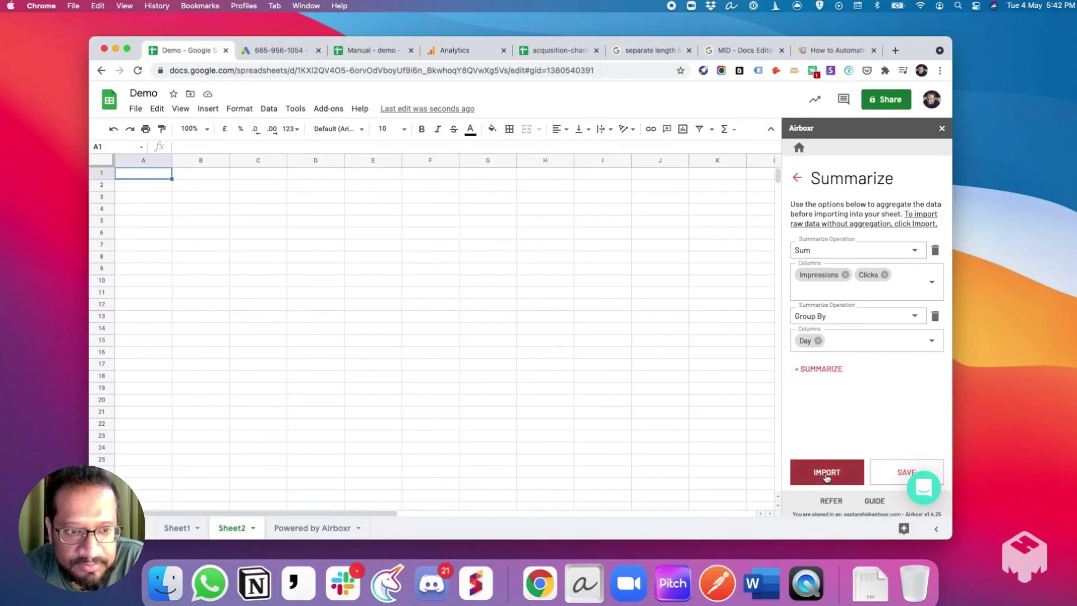
Run the summarized import into Sheet2 and start saving the analysis as an AirHop named "Test - G. Ads."
{"action": "left_click", "coordinate": [826, 474]}
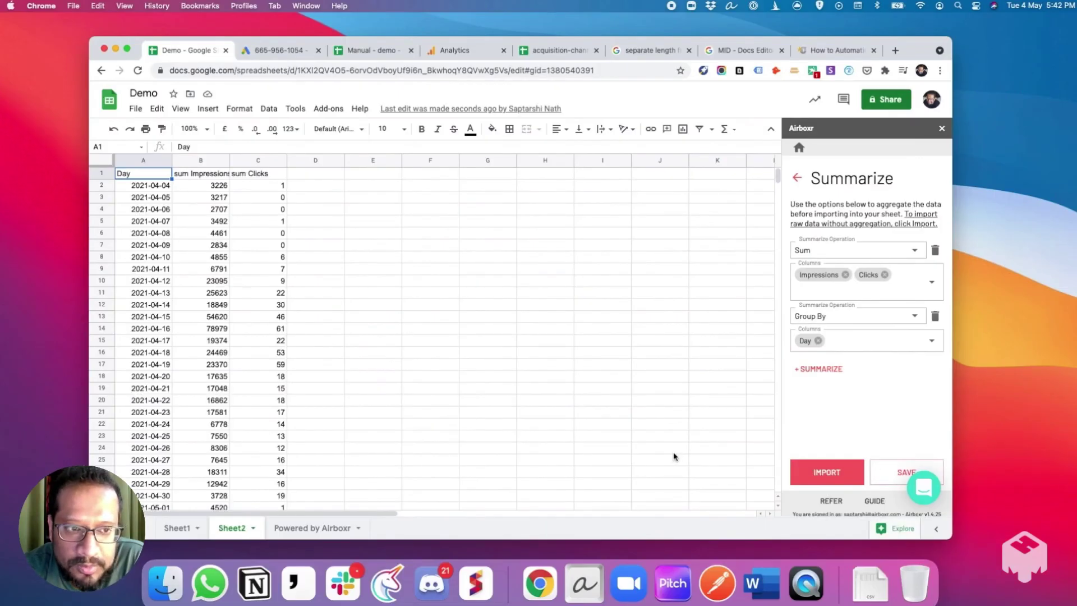
{"action": "left_click", "coordinate": [890, 477]}
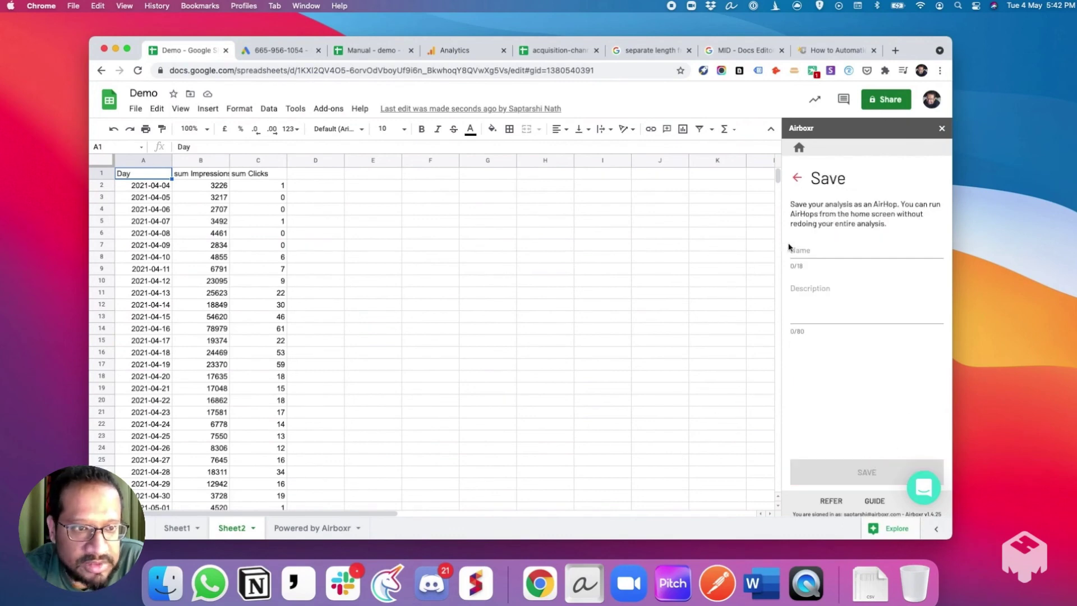
{"action": "left_click", "coordinate": [800, 250]}
{"action": "type", "text": "Test - G"}
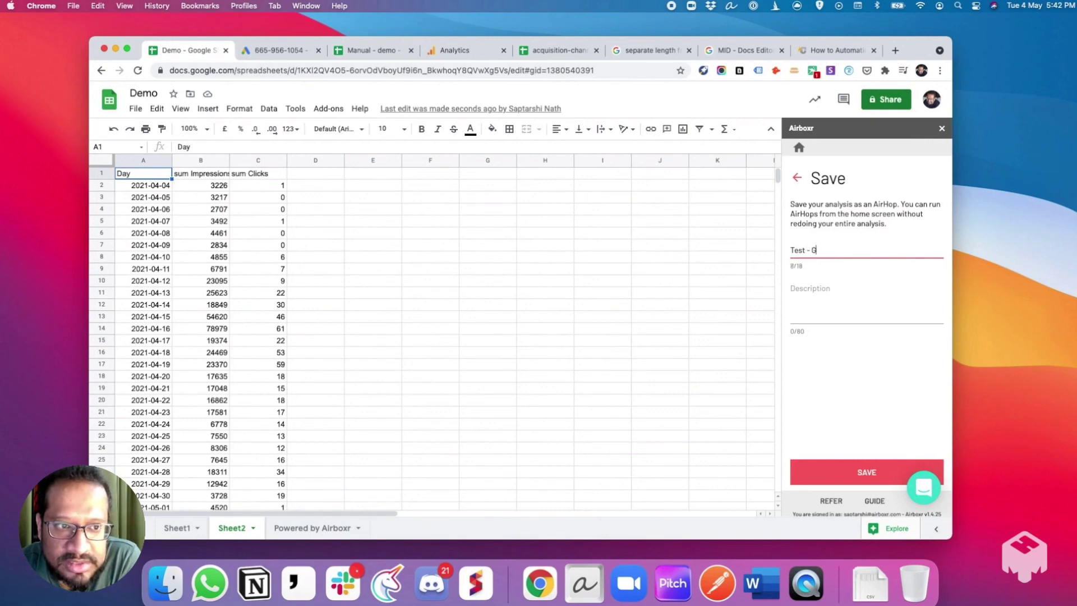
{"action": "type", "text": ". A"}
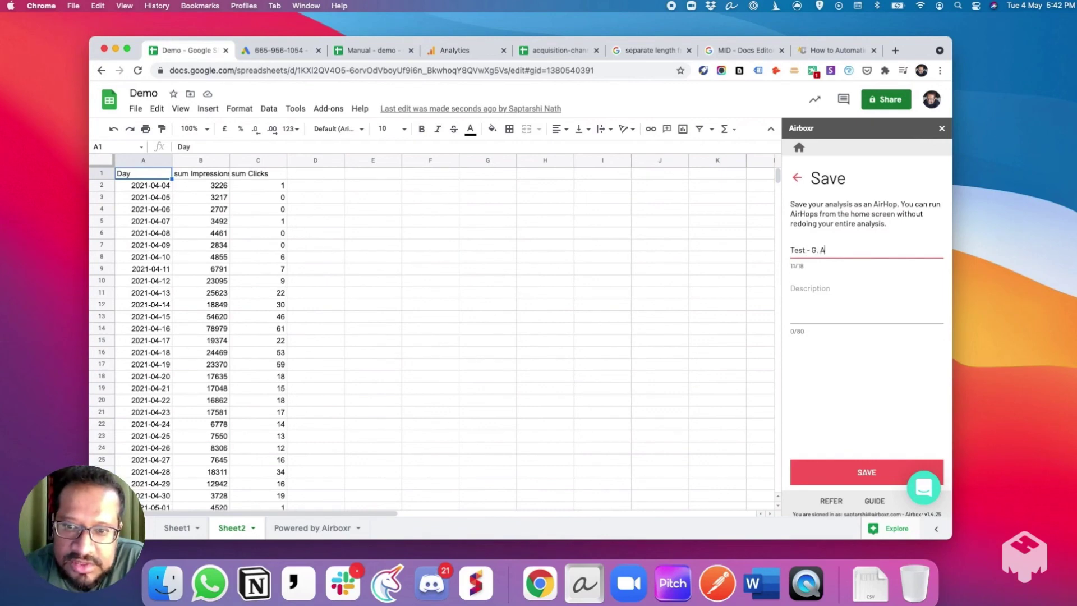
{"action": "type", "text": "ds."}
Describe the AirHop as "Sum Impressions and clicks by date (last 30 days)" and save it
{"action": "key", "text": "Tab"}
{"action": "type", "text": "Sum "}
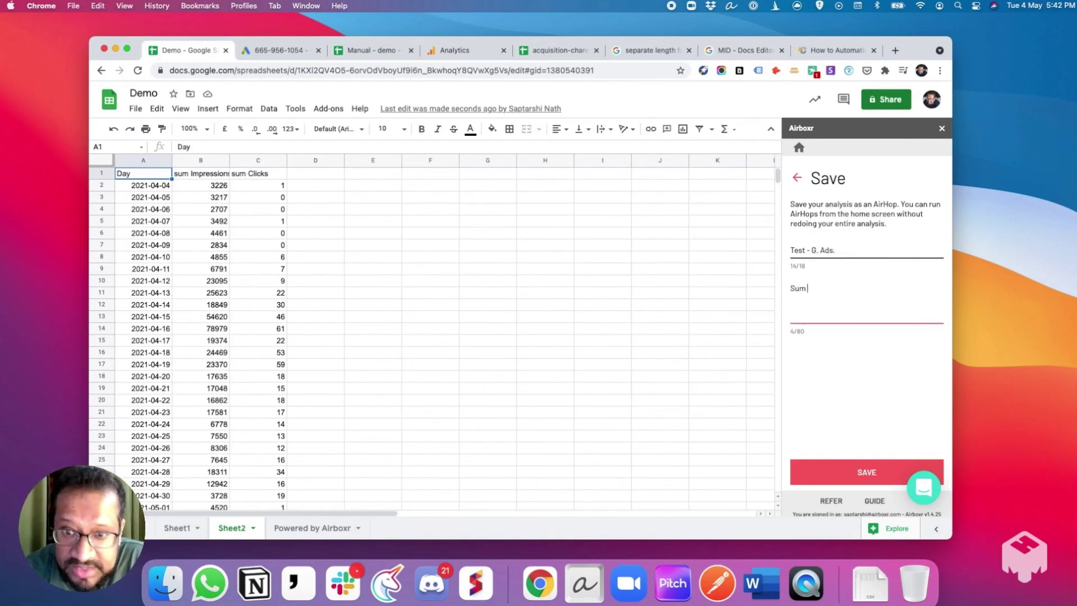
{"action": "type", "text": "Impressi"}
{"action": "key", "text": "alt+BackSpace"}
{"action": "type", "text": "Impres"}
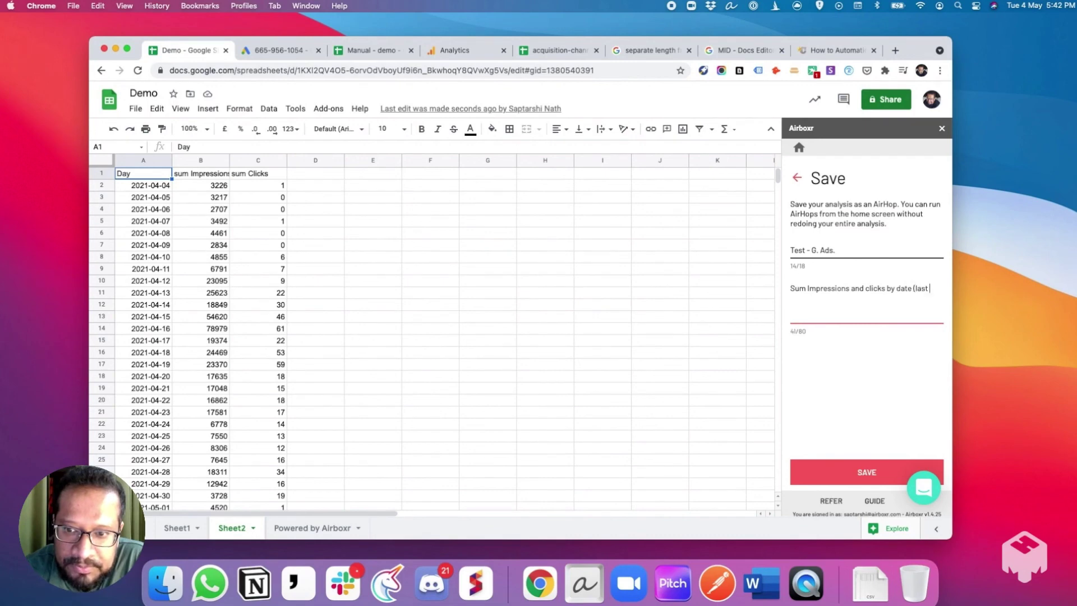
{"action": "type", "text": "0 days"}
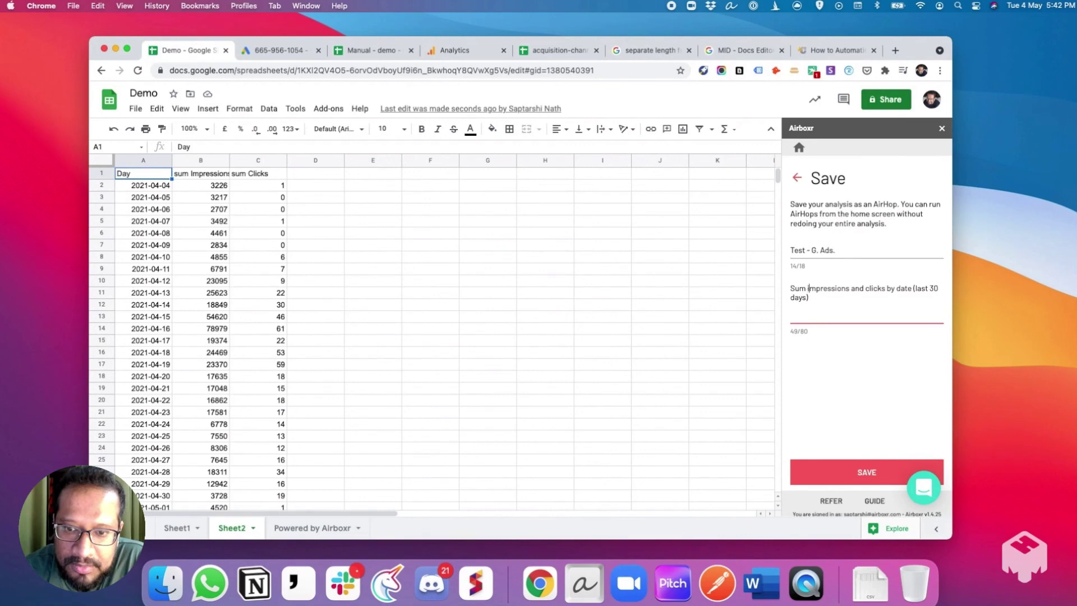
{"action": "left_click", "coordinate": [858, 470]}
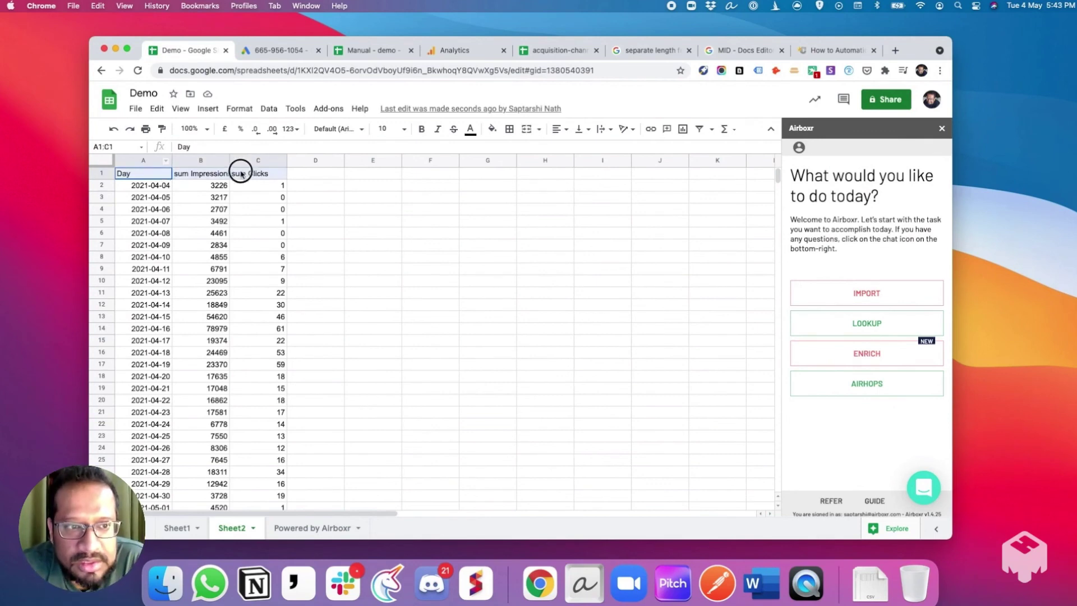
Make the header cells A1:C1 of Sheet2 bold, and review the Users and Sessions columns of Sheet1
{"action": "left_click_drag", "start_coordinate": [160, 173], "coordinate": [258, 174]}
{"action": "left_click", "coordinate": [303, 175]}
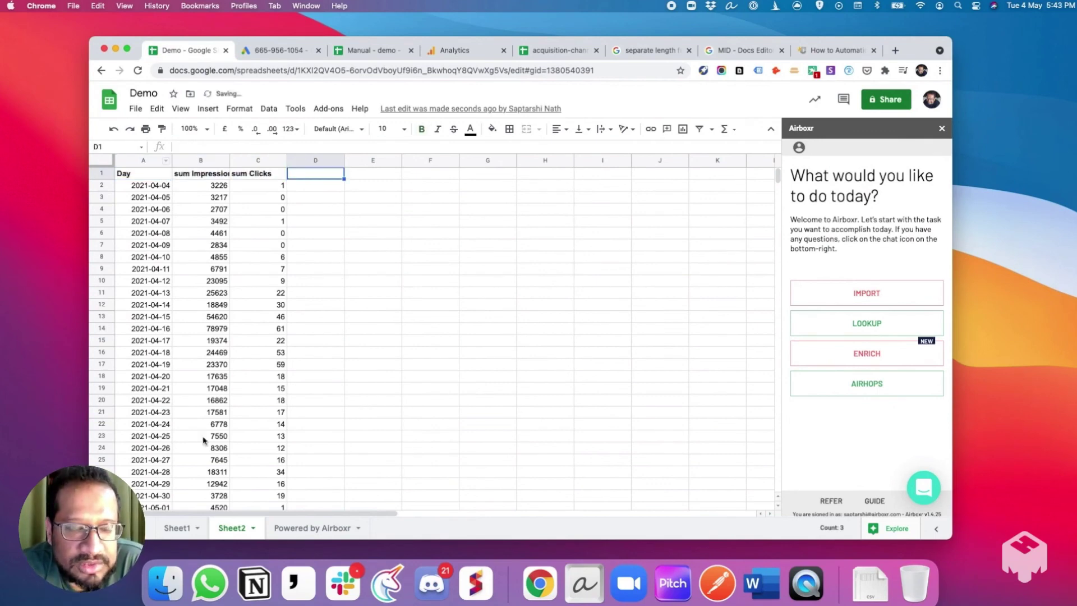
{"action": "left_click", "coordinate": [177, 528]}
{"action": "left_click_drag", "start_coordinate": [308, 160], "coordinate": [356, 160]}
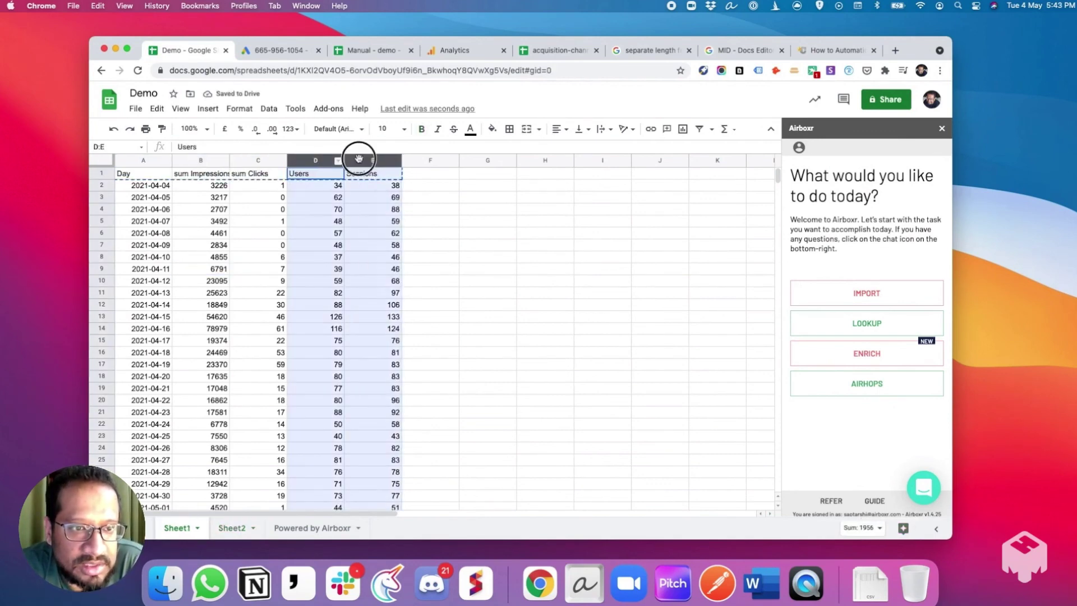
{"action": "left_click", "coordinate": [421, 268]}
{"action": "left_click", "coordinate": [231, 527]}
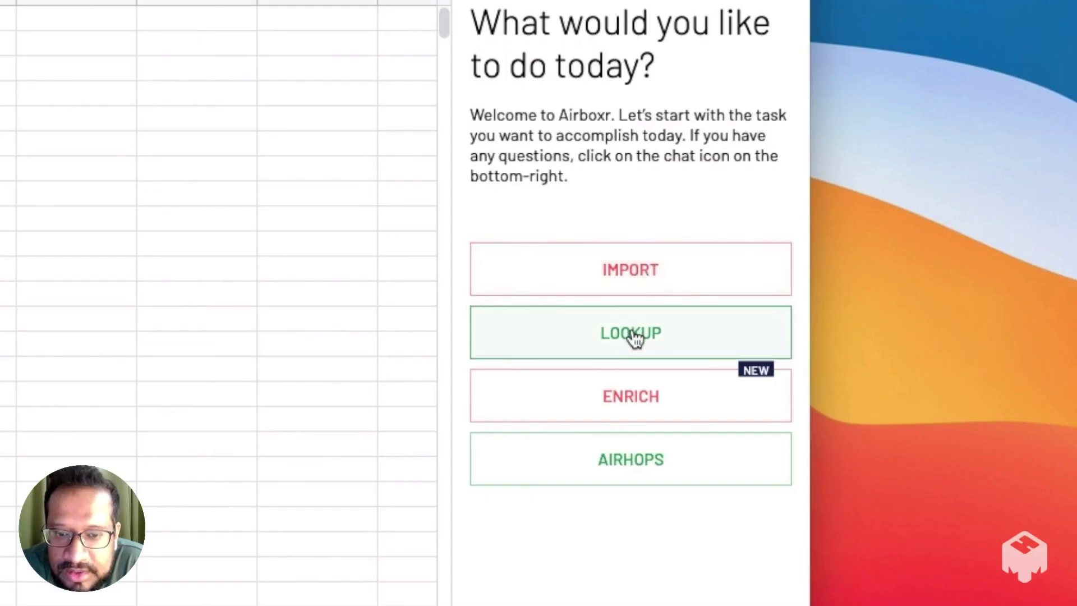
Set up an Airboxr lookup for Sheet2 against Google Analytics' Audience table with the Date, Users and Sessions columns
{"action": "left_click", "coordinate": [869, 325]}
{"action": "left_click", "coordinate": [511, 211]}
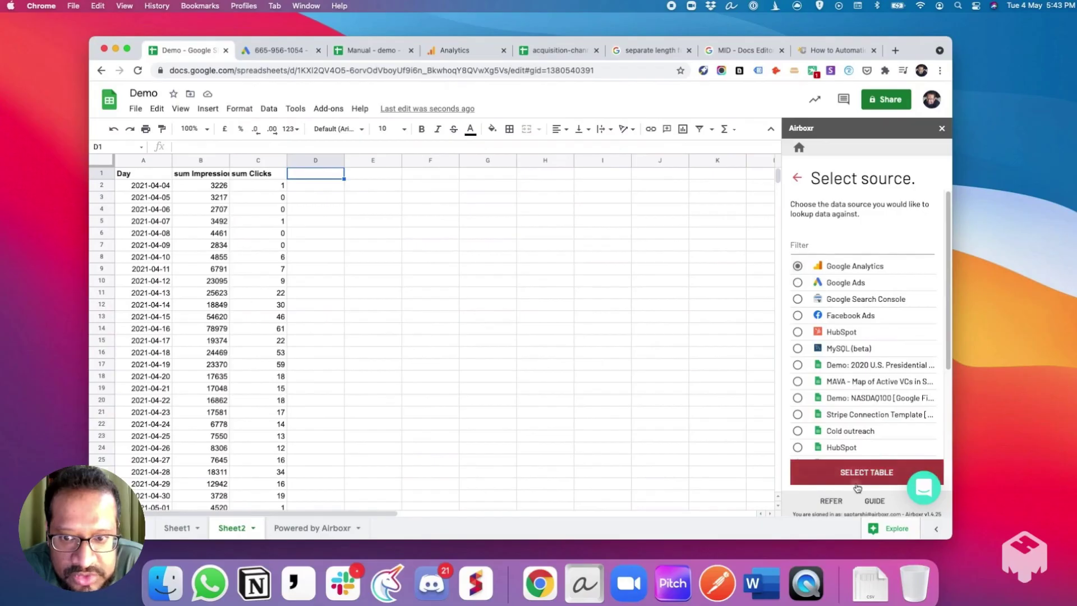
{"action": "left_click", "coordinate": [857, 474]}
{"action": "left_click", "coordinate": [797, 276]}
{"action": "left_click", "coordinate": [867, 472]}
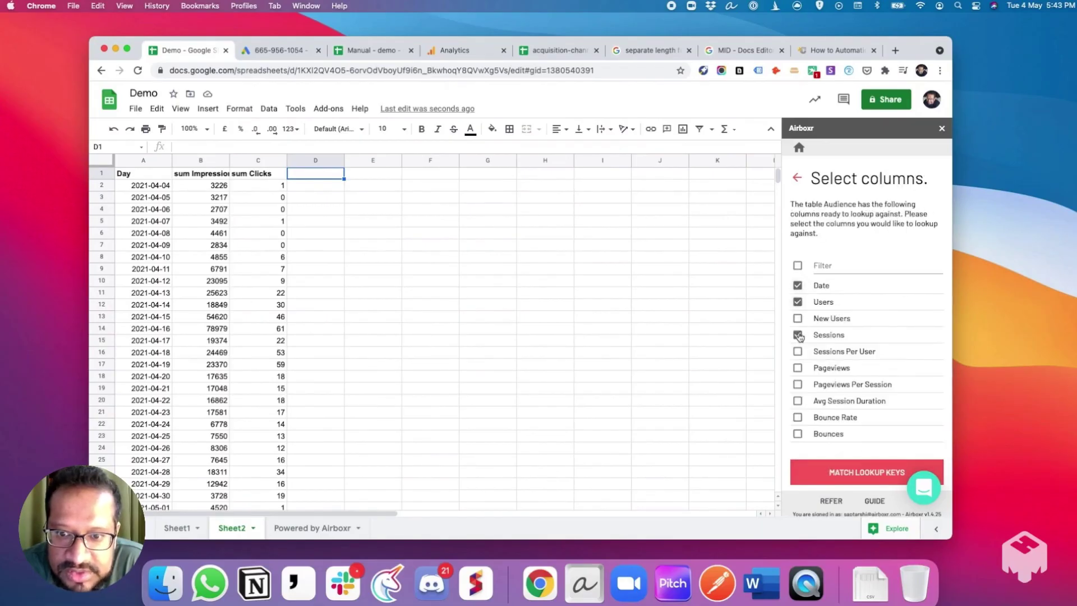
{"action": "left_click", "coordinate": [839, 475]}
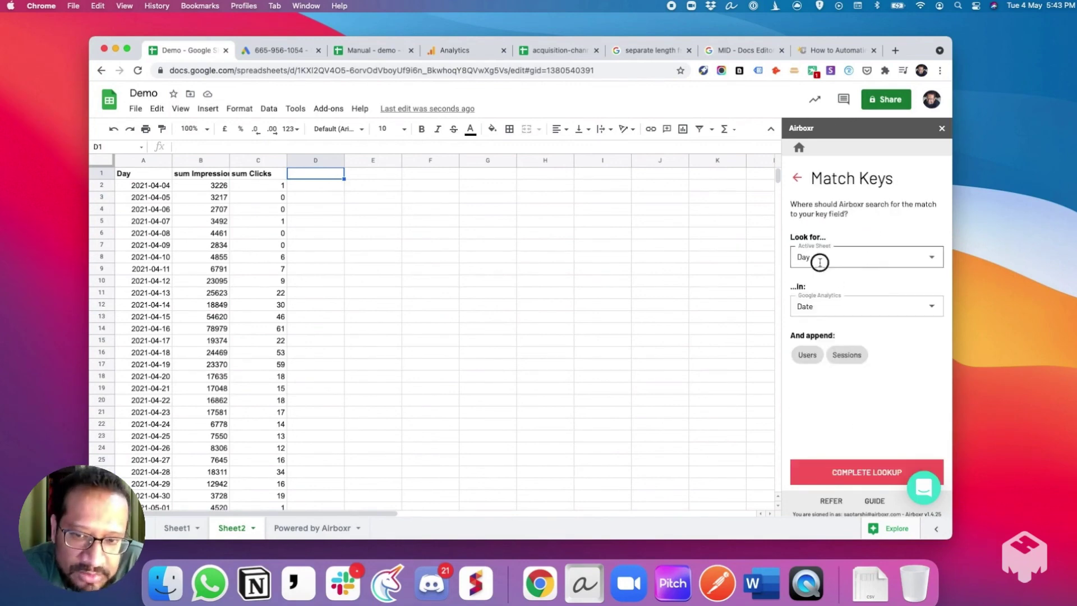
Complete the lookup by matching the sheet's Day column to Google Analytics' Date and appending Users and Sessions from cell D1
{"action": "left_click", "coordinate": [819, 262]}
{"action": "left_click", "coordinate": [818, 287]}
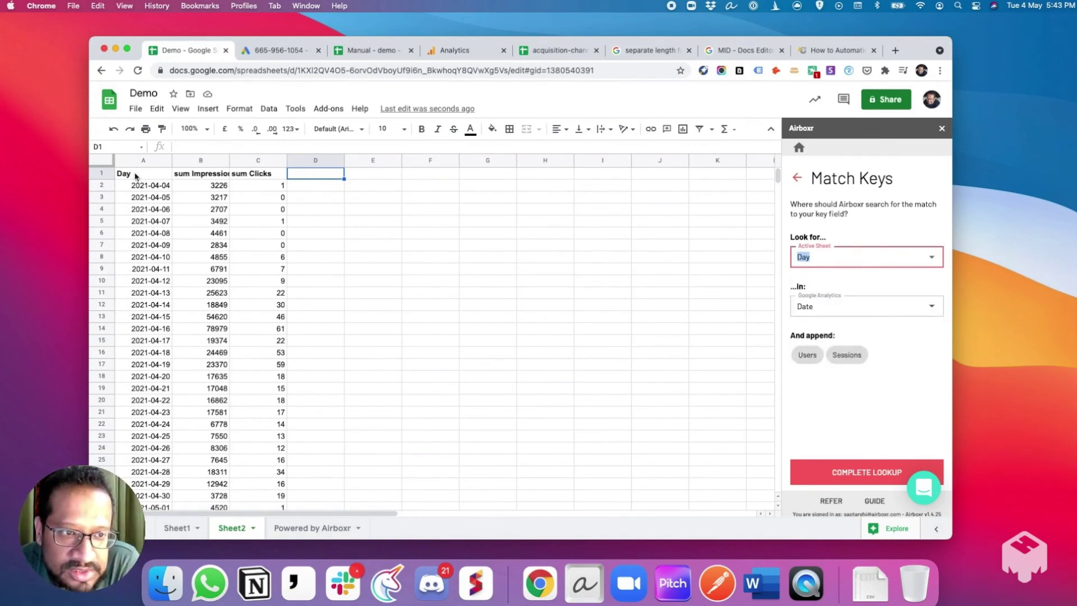
{"action": "left_click", "coordinate": [833, 353]}
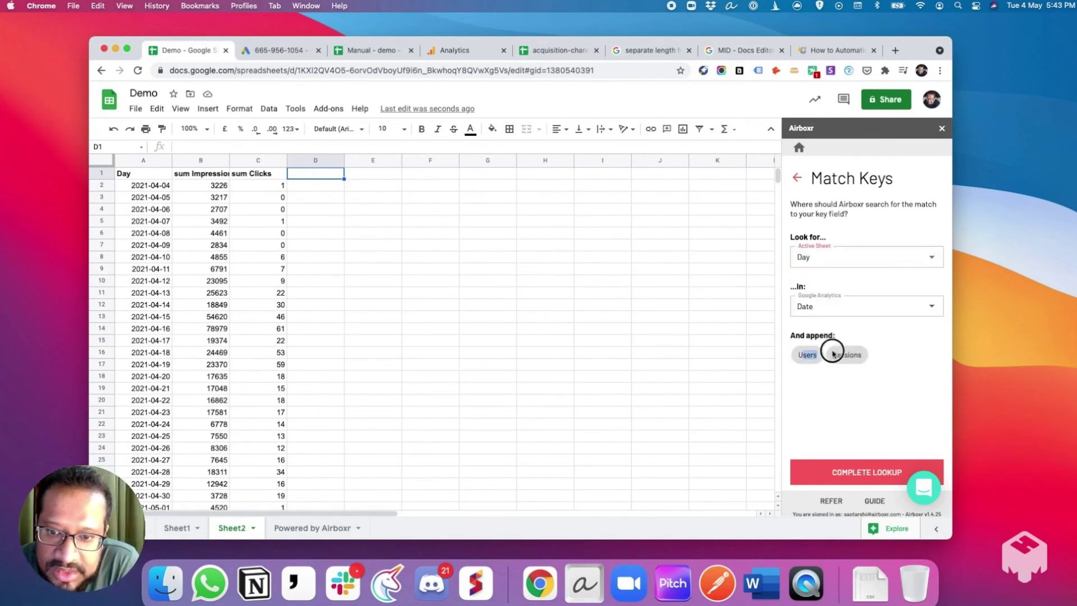
{"action": "left_click", "coordinate": [867, 472]}
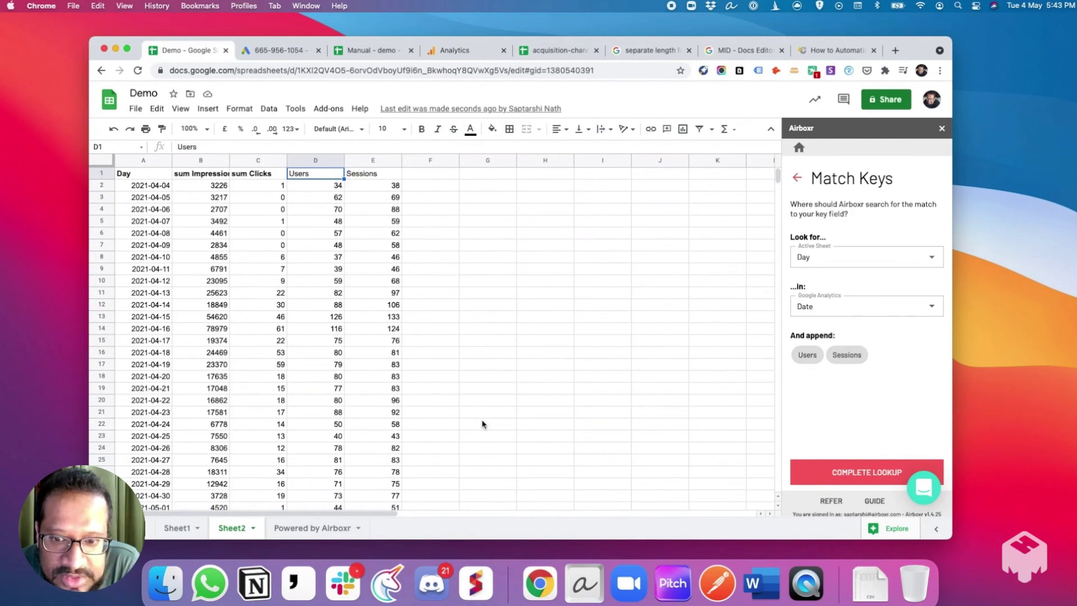
Compare the lookup result in Sheet2 with Sheet1 and with the Master sheet of the Manual - demo spreadsheet
{"action": "left_click", "coordinate": [176, 529]}
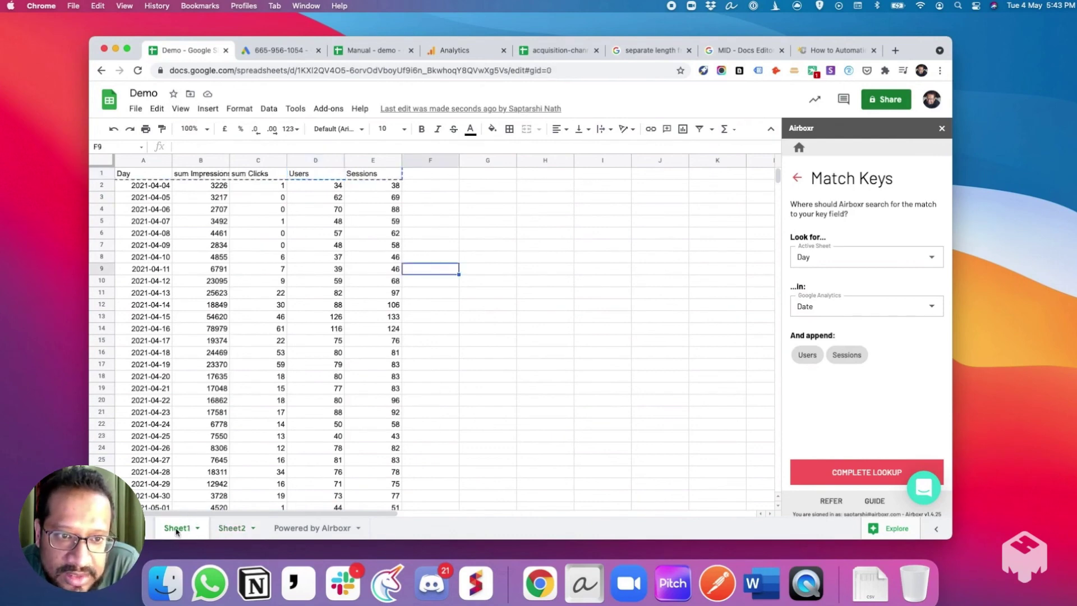
{"action": "left_click", "coordinate": [232, 528]}
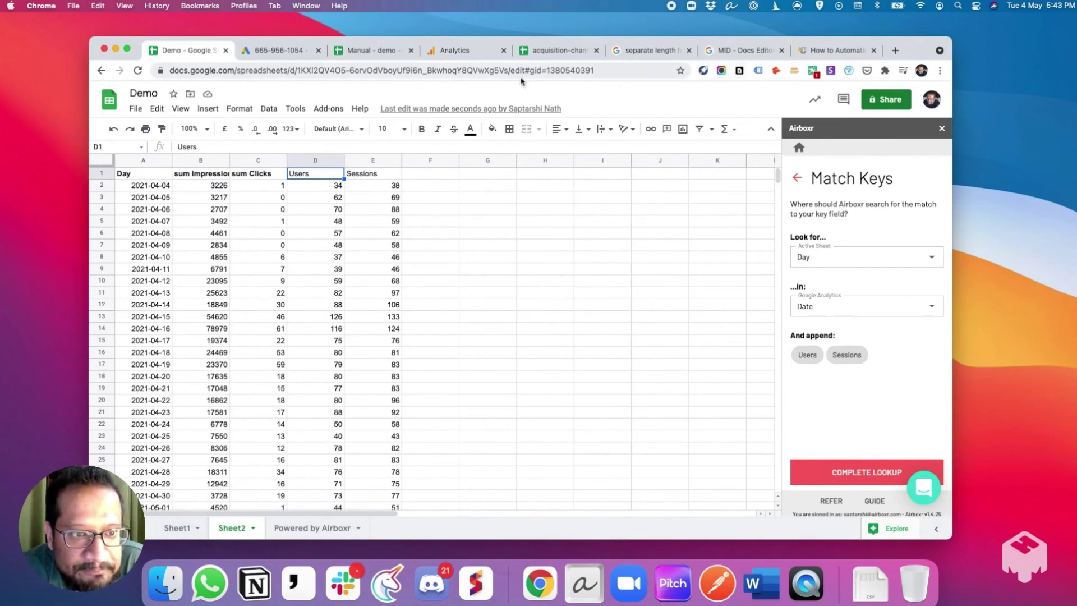
{"action": "left_click", "coordinate": [384, 53]}
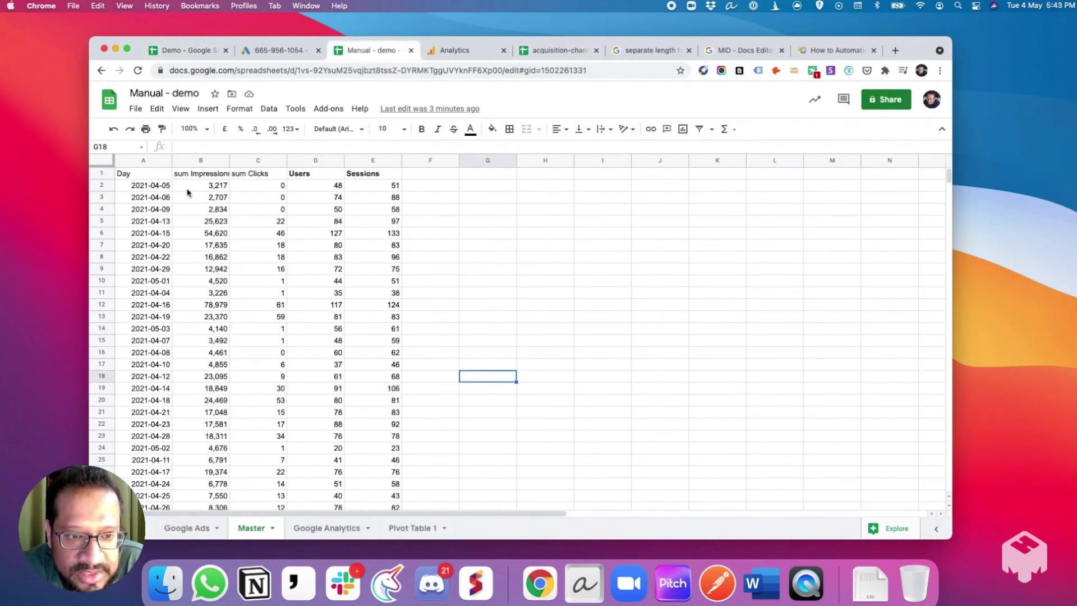
{"action": "left_click", "coordinate": [190, 526]}
{"action": "left_click", "coordinate": [242, 528]}
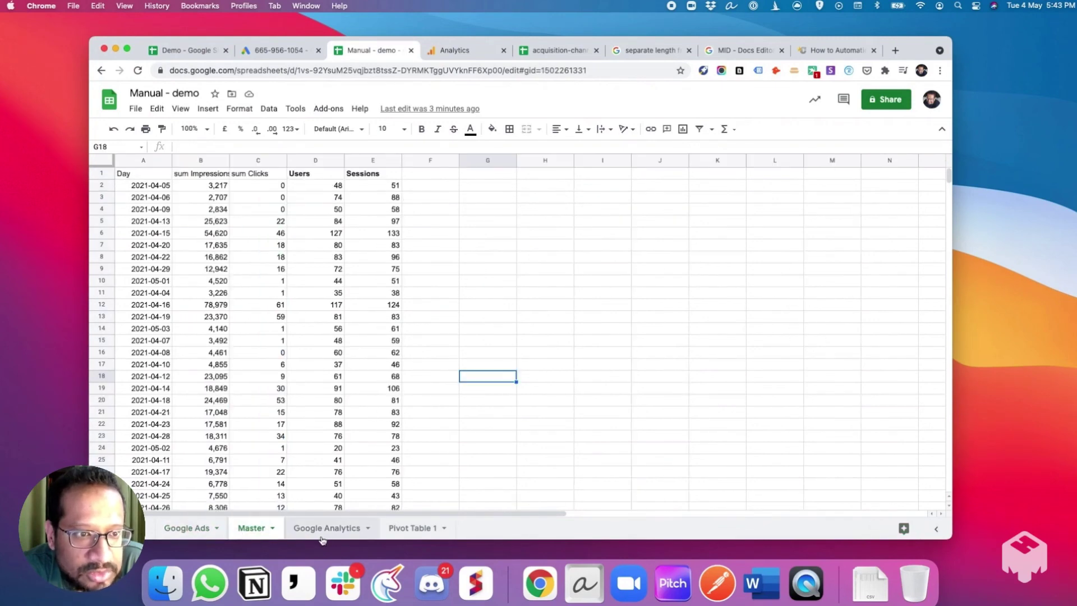
{"action": "left_click", "coordinate": [193, 52]}
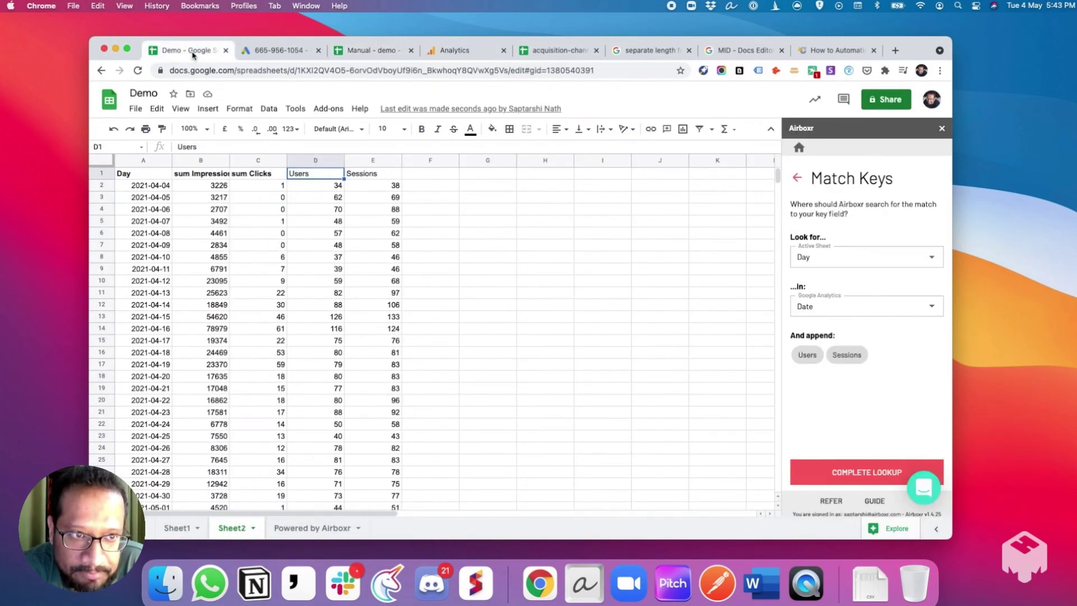